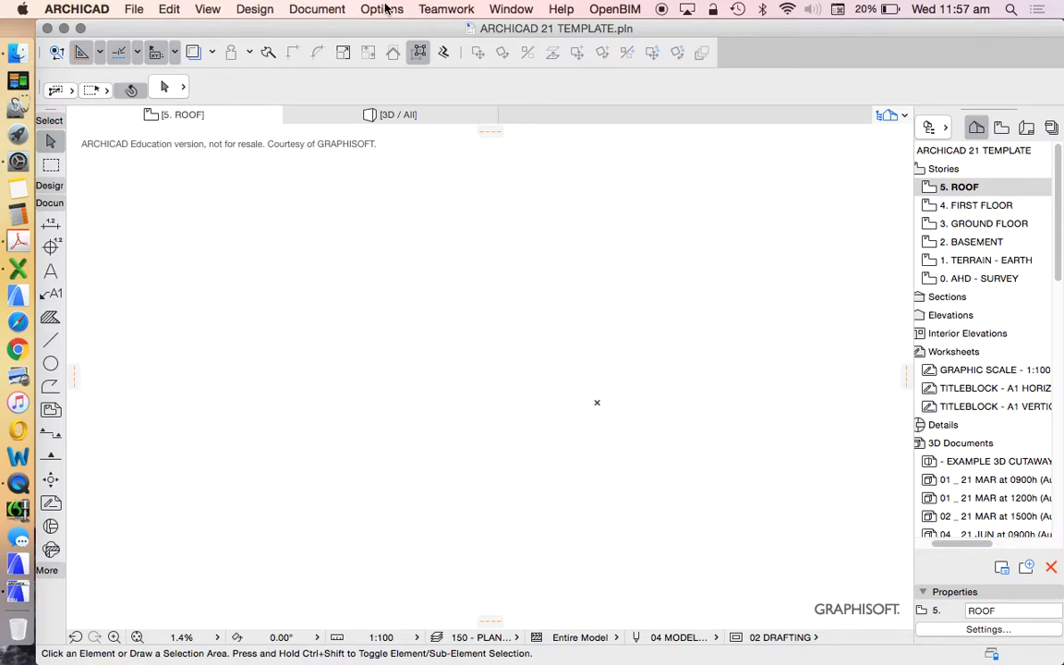
Show the Options > Element Attributes submenu of layers, line types, pens, fills, surfaces, materials and composites
click(387, 11)
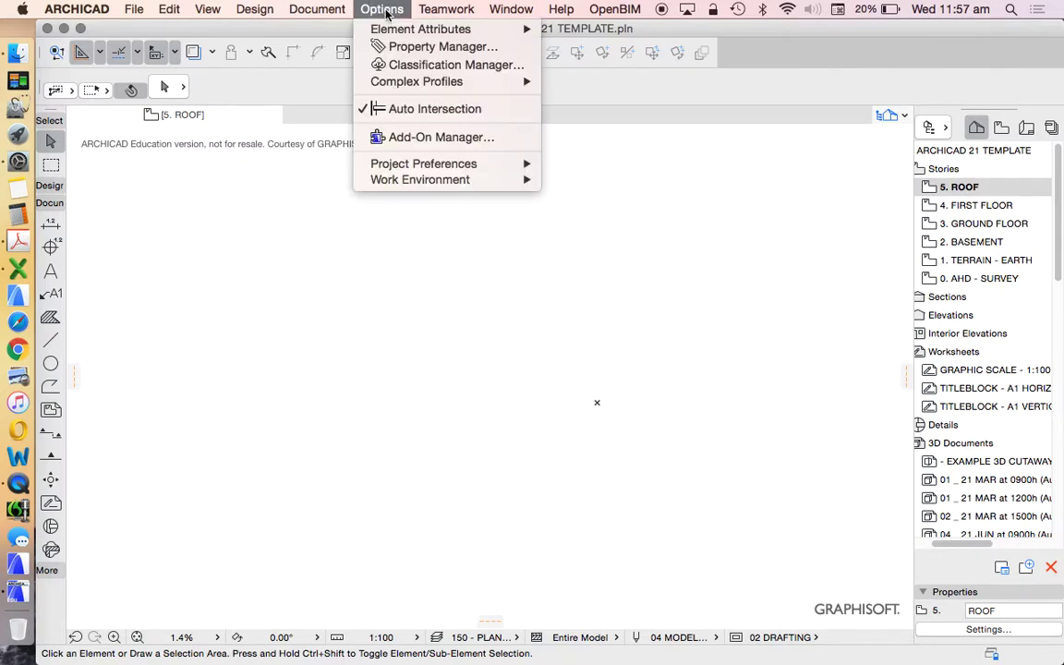
mouse_move(443, 29)
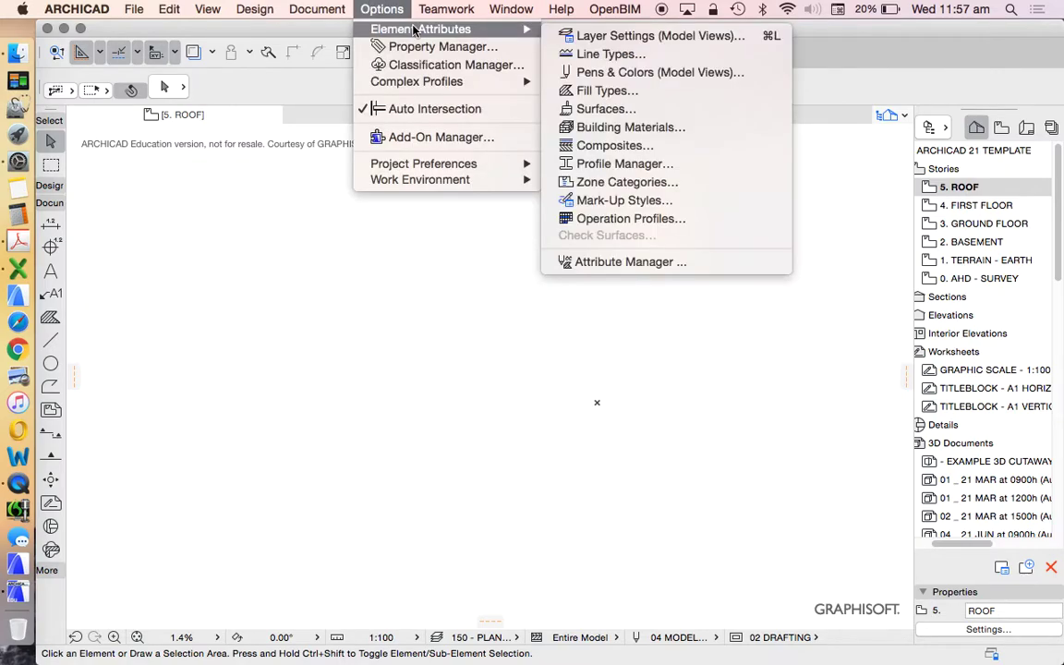
Open the Composite Structures editor on FS02, move it right, and display the composites list
click(599, 148)
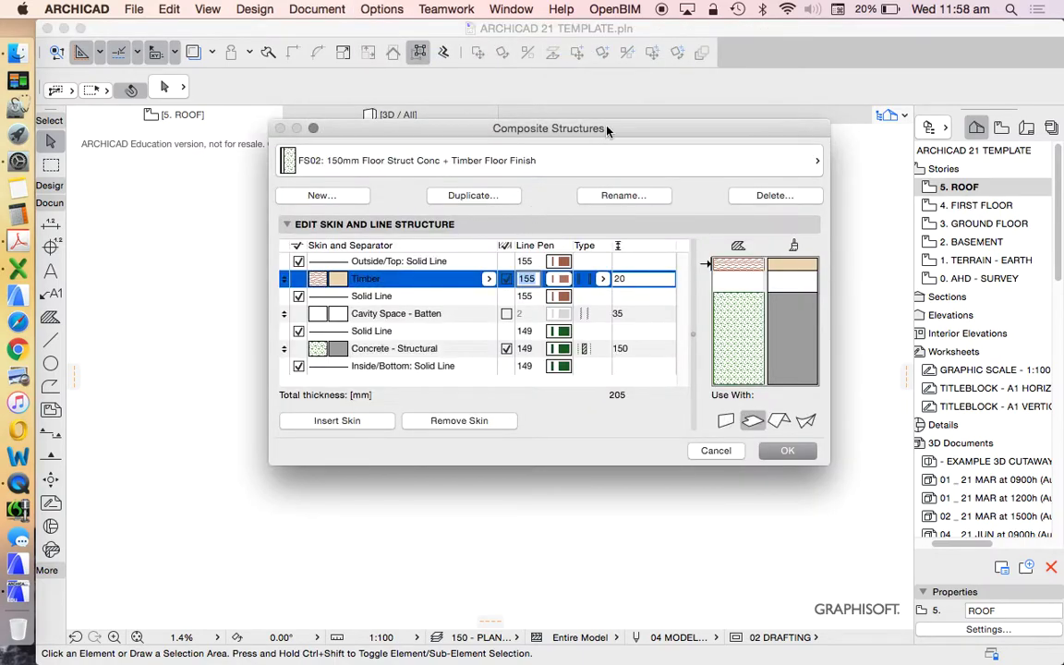
drag(608, 131, 609, 62)
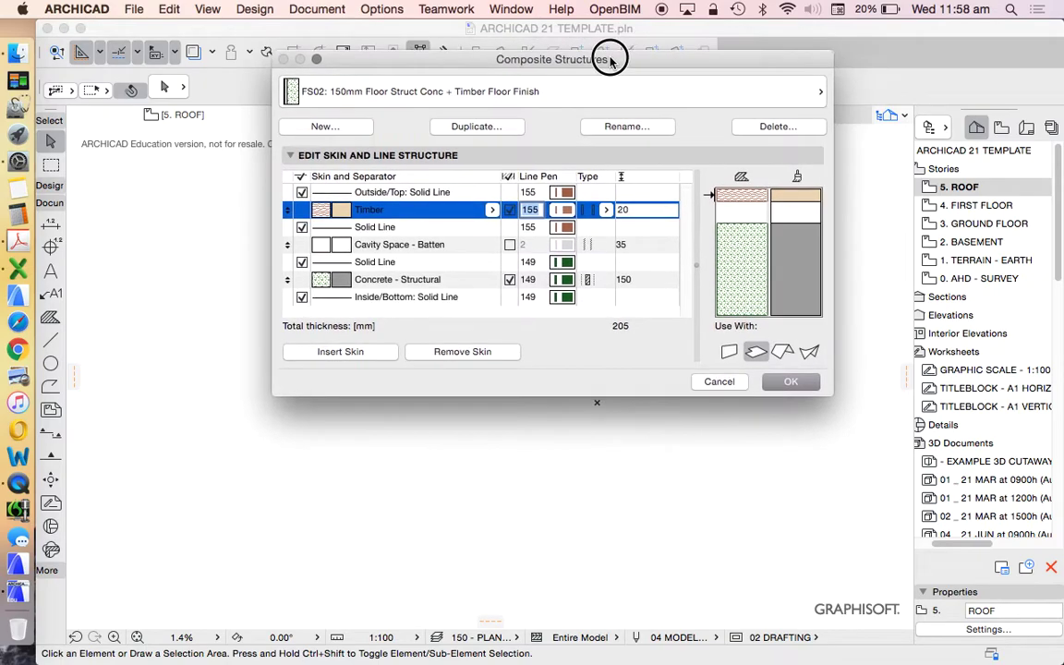
click(792, 91)
click(326, 53)
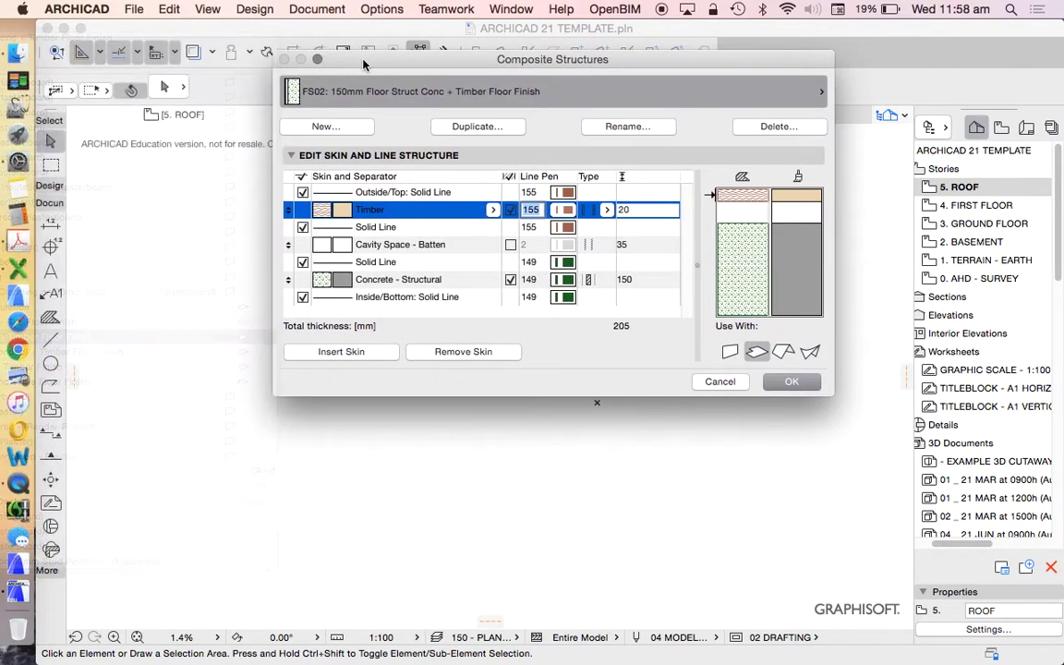
drag(380, 61, 519, 61)
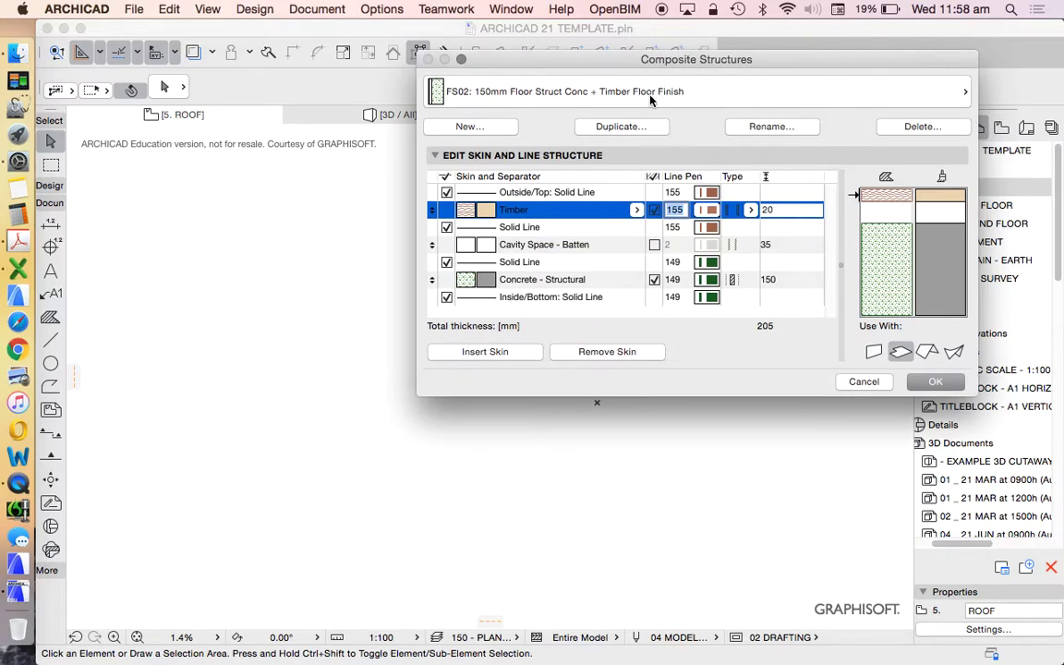
click(585, 88)
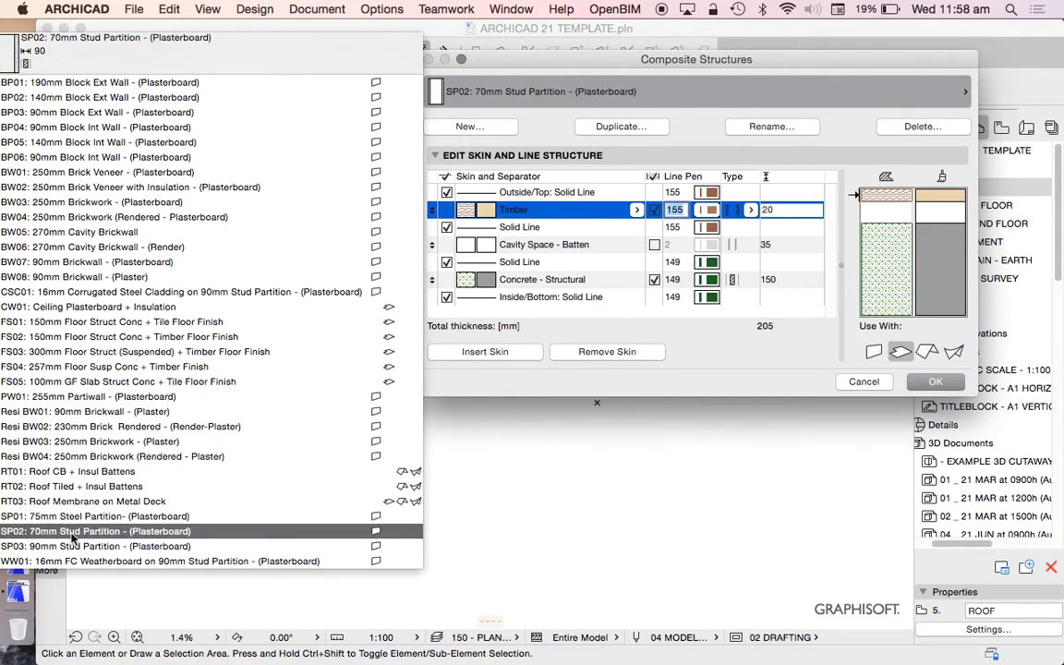
click(83, 337)
drag(493, 67, 531, 63)
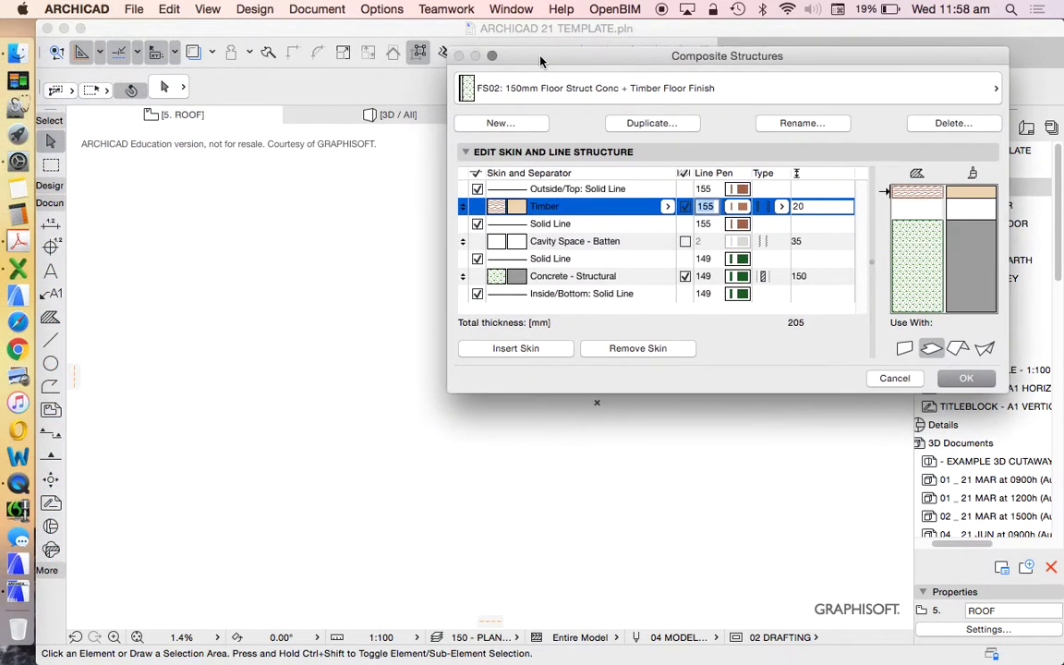
click(573, 87)
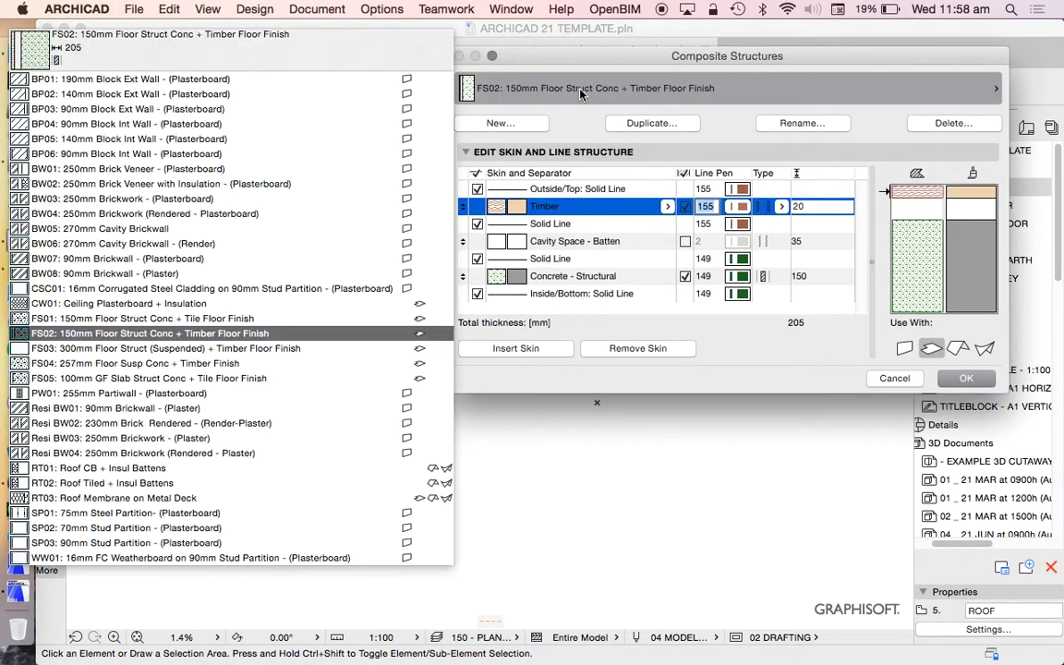
Select BW05 270mm Cavity Brickwall and review its 110 mm brick, 50 mm cavity, 110 mm brick rows
click(113, 231)
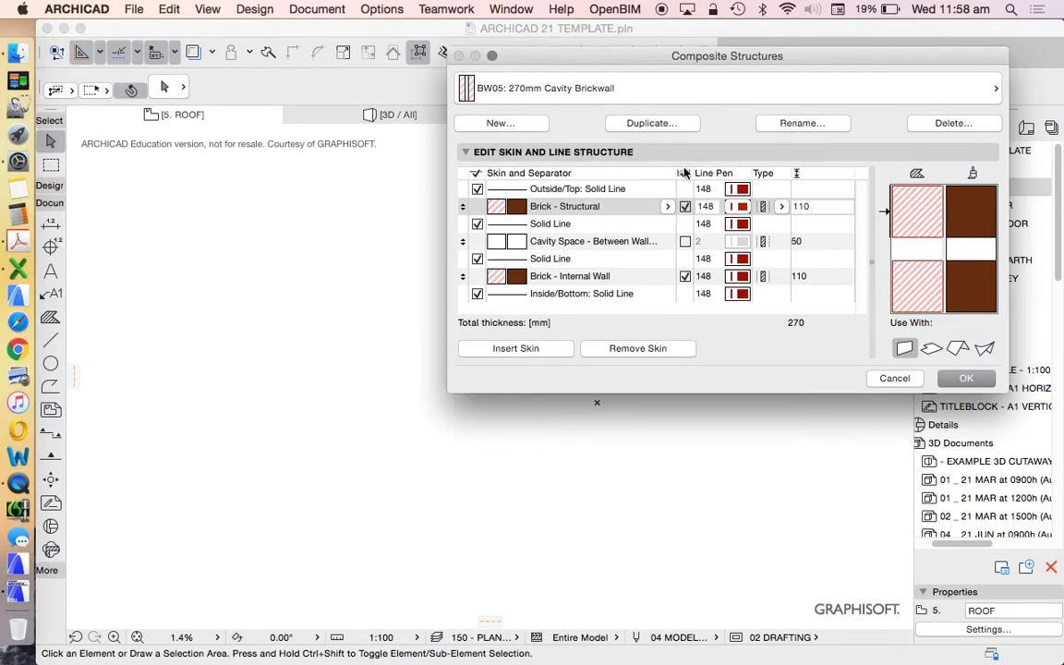
click(599, 189)
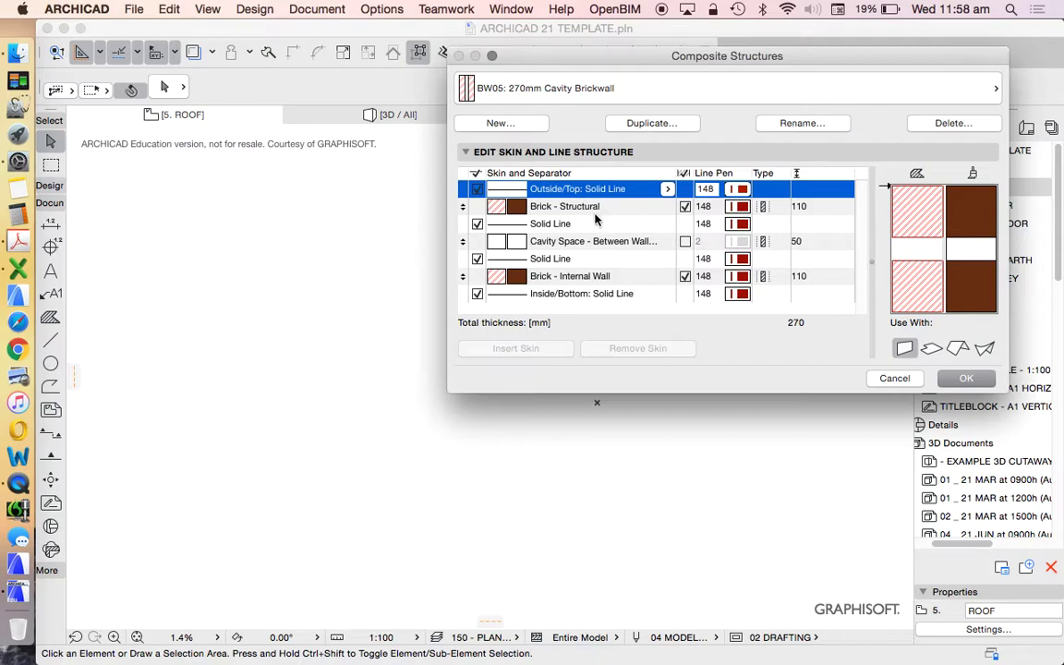
click(600, 208)
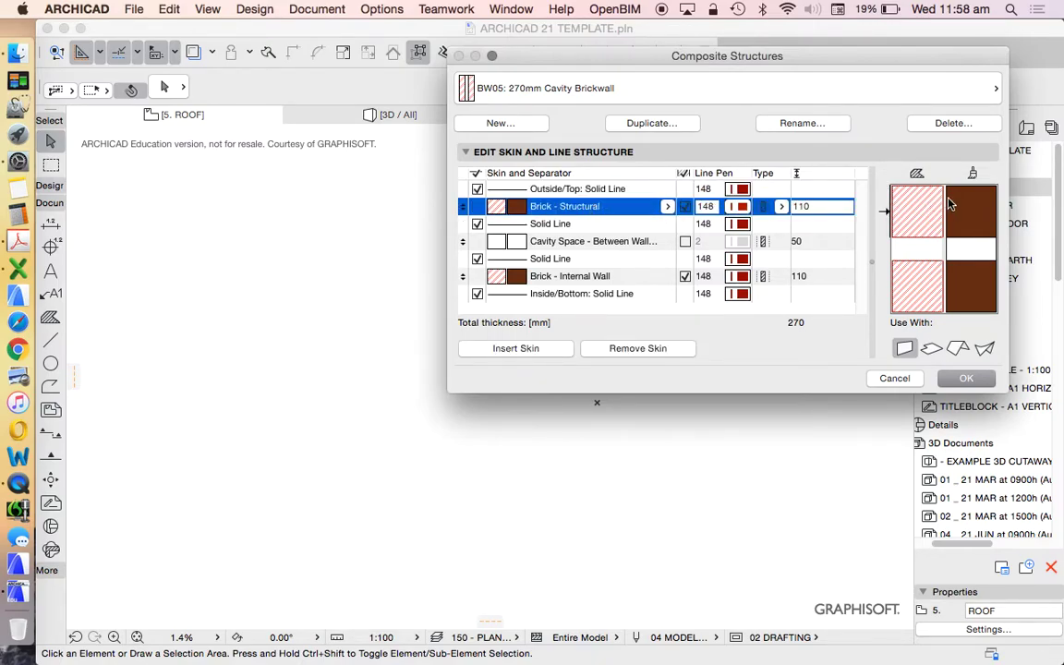
click(597, 227)
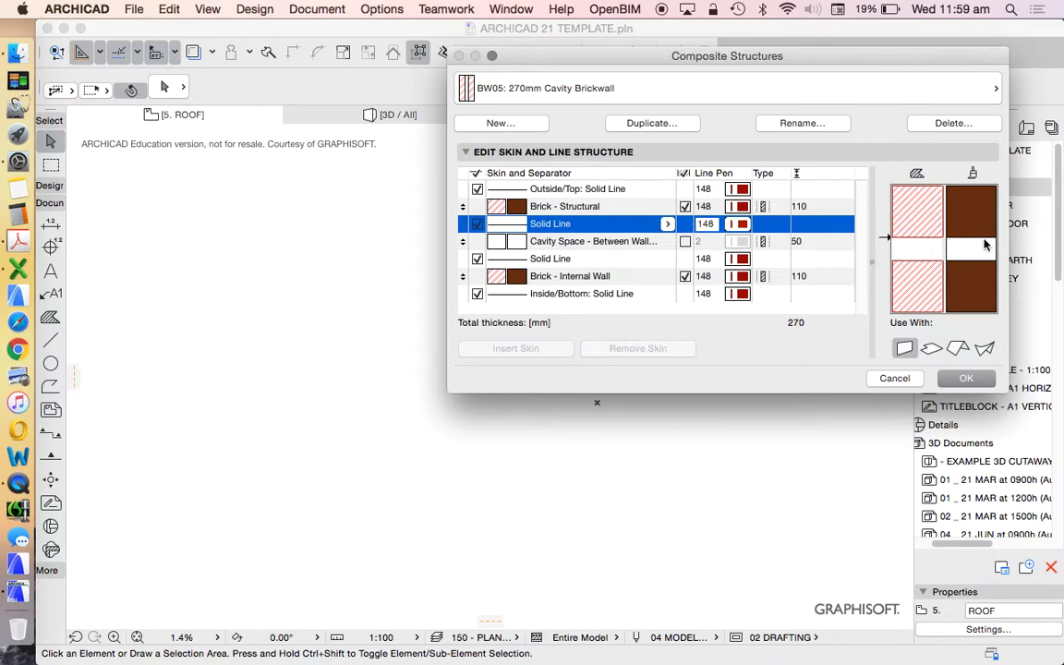
click(618, 242)
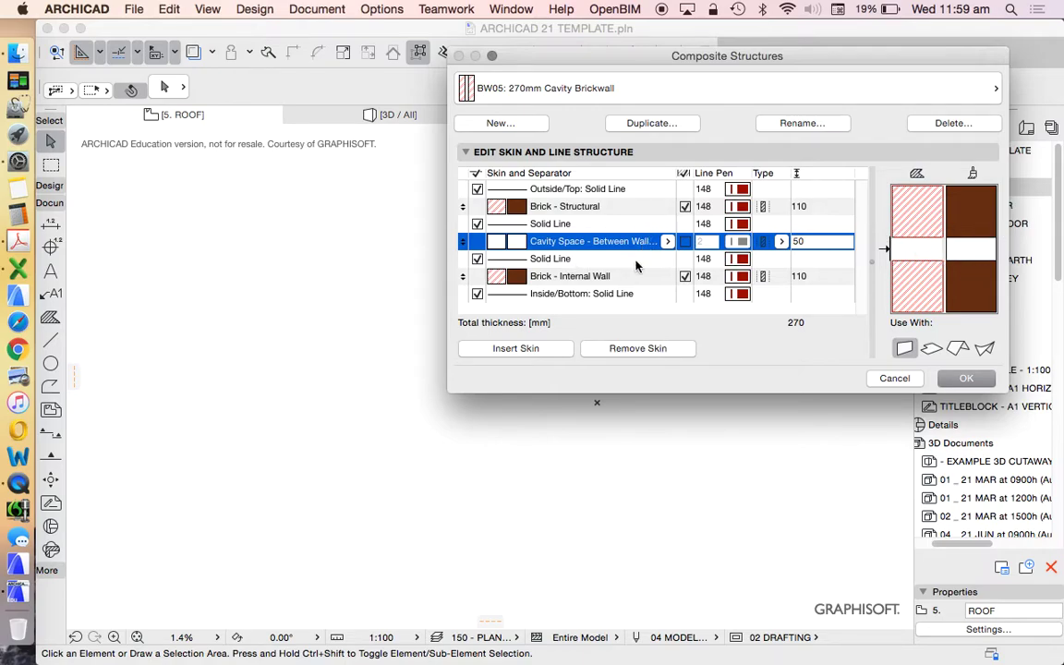
click(591, 259)
click(613, 277)
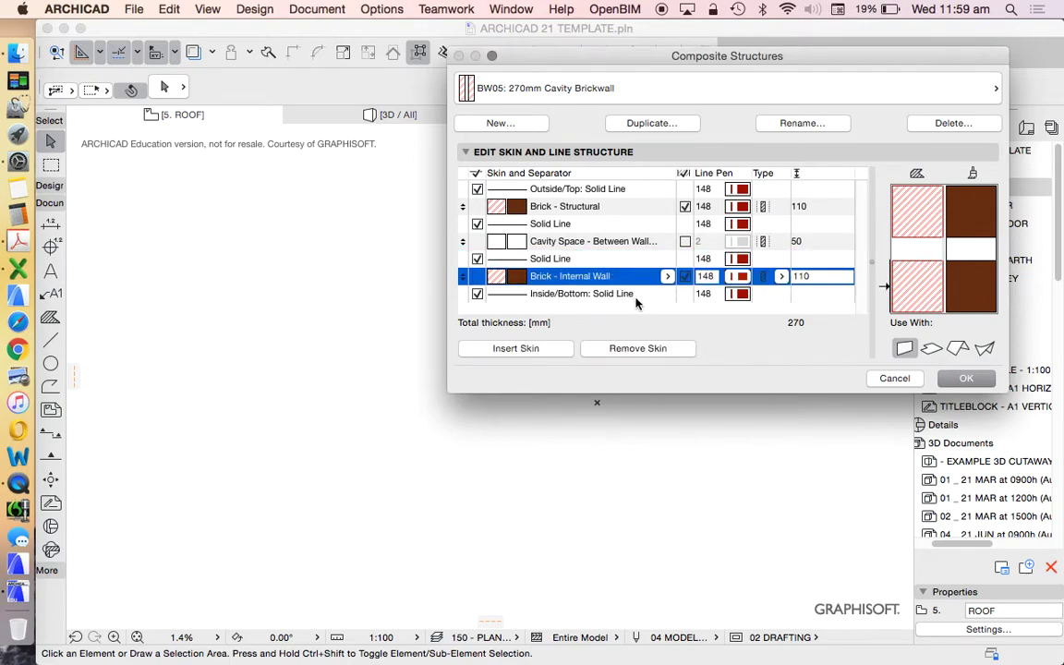
click(619, 295)
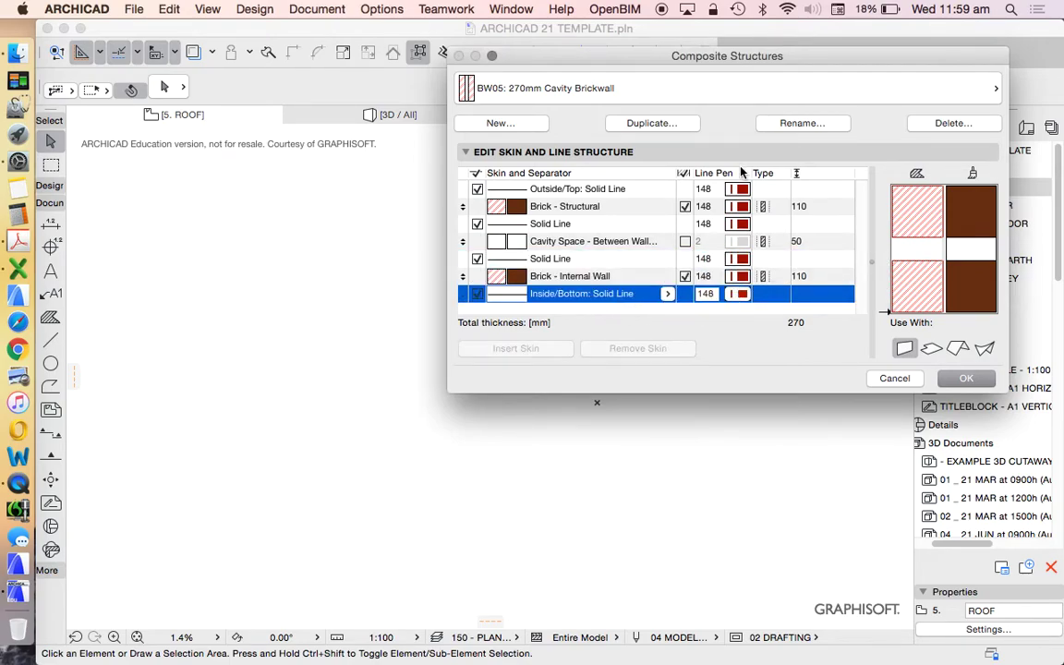
click(560, 204)
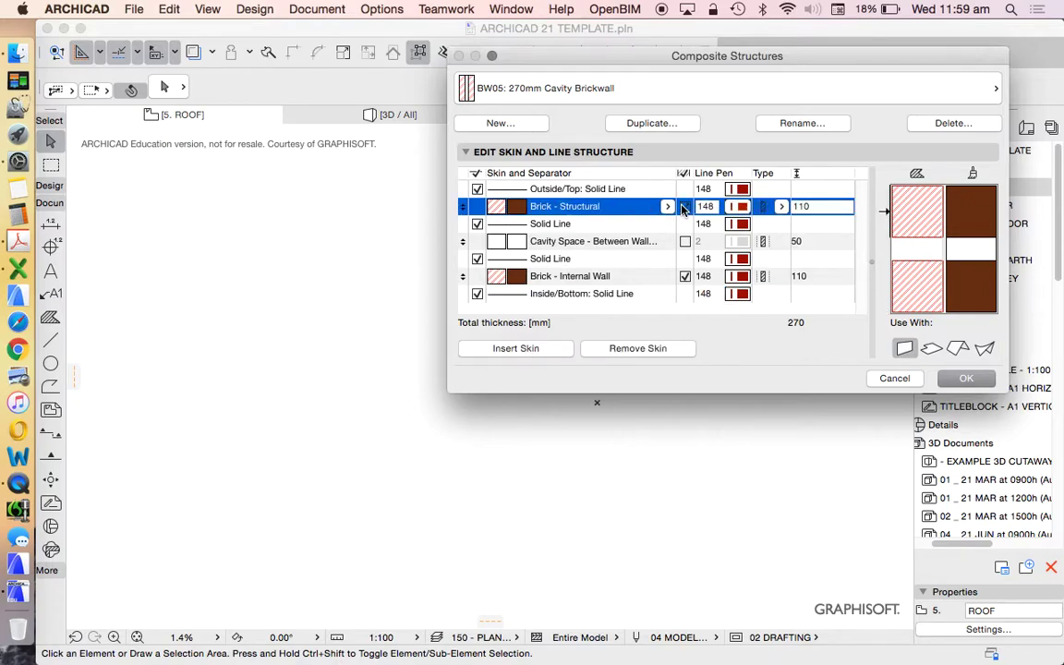
click(667, 206)
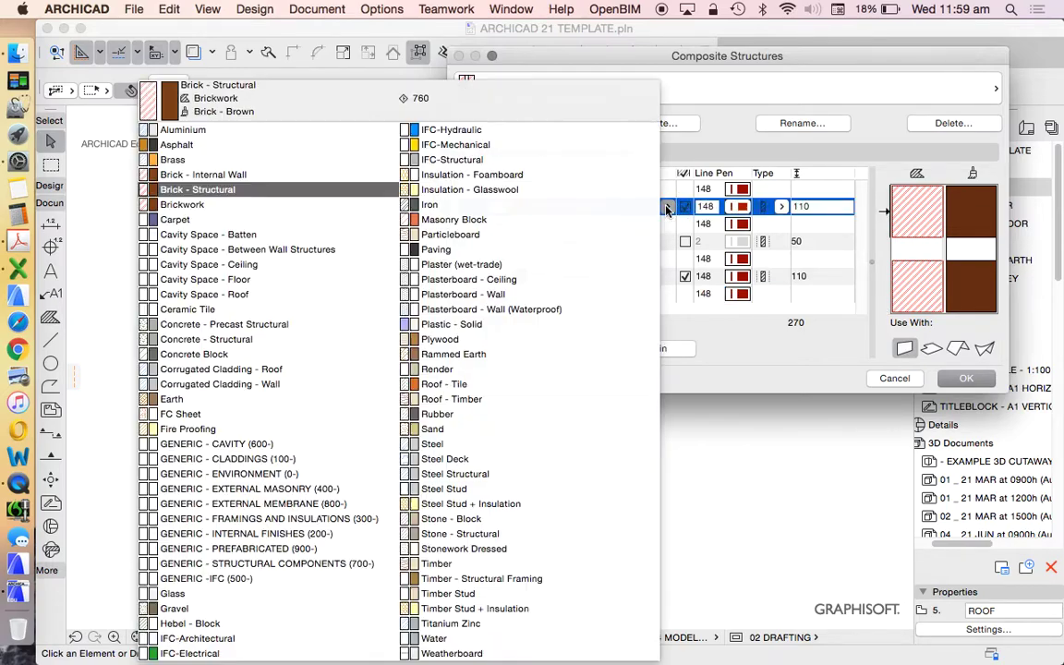
click(728, 123)
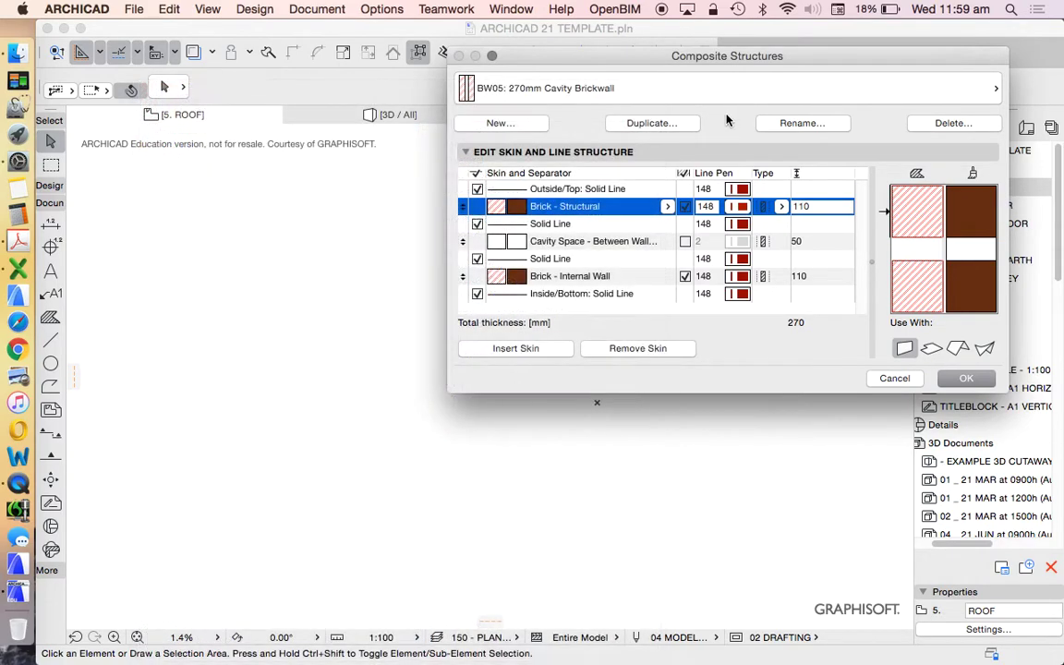
Browse line types for the separator after the outer brick skin and keep Solid Line
click(528, 224)
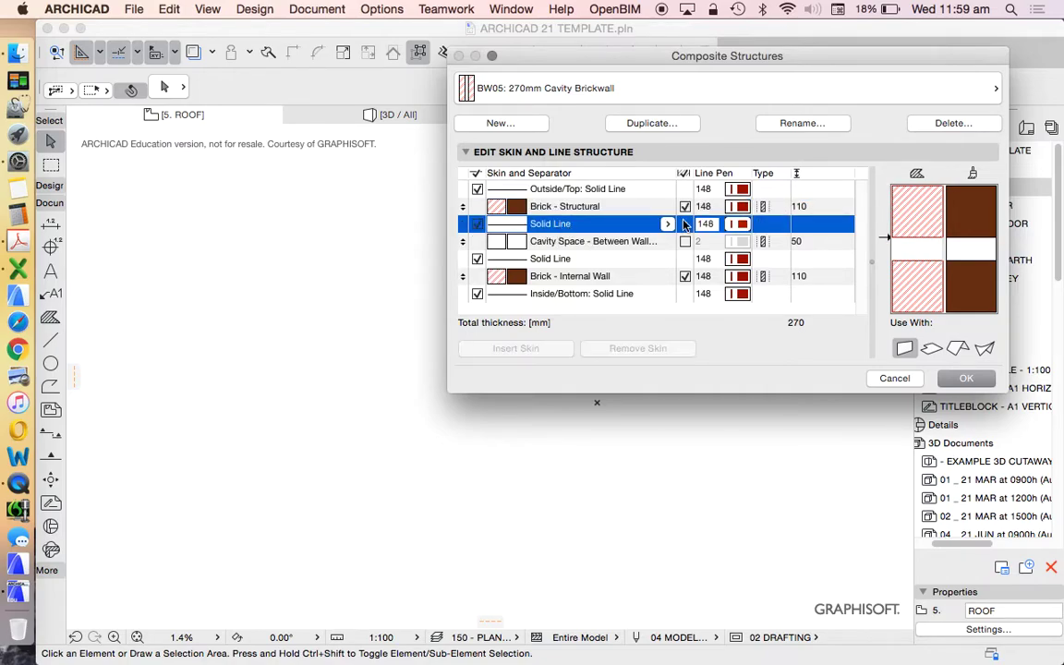
click(667, 224)
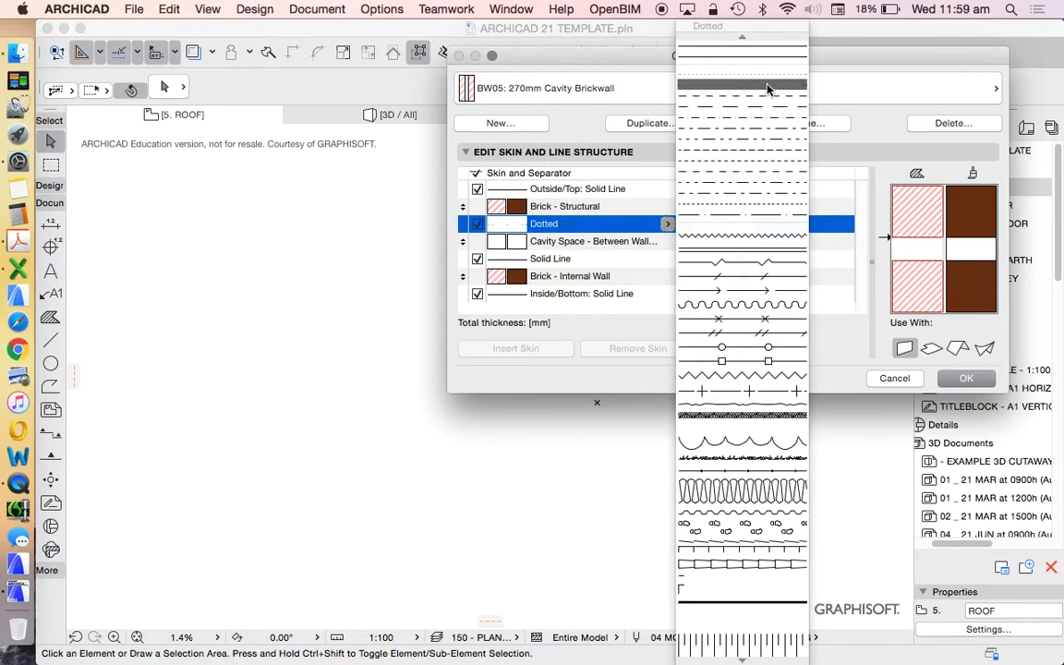
scroll(753, 242, down, 5)
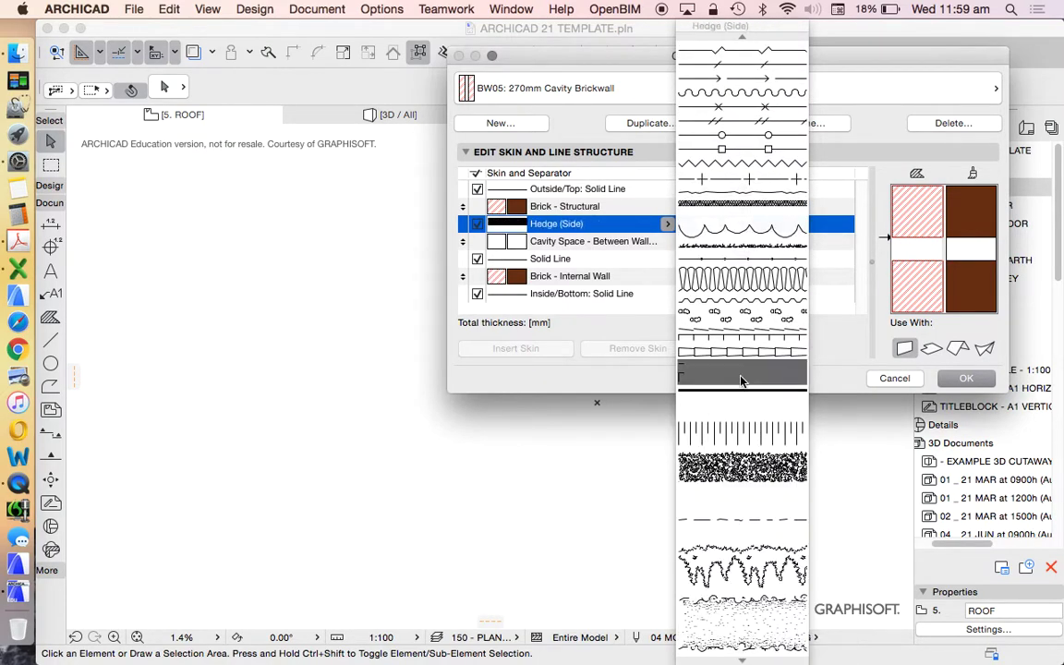
scroll(753, 453, up, 5)
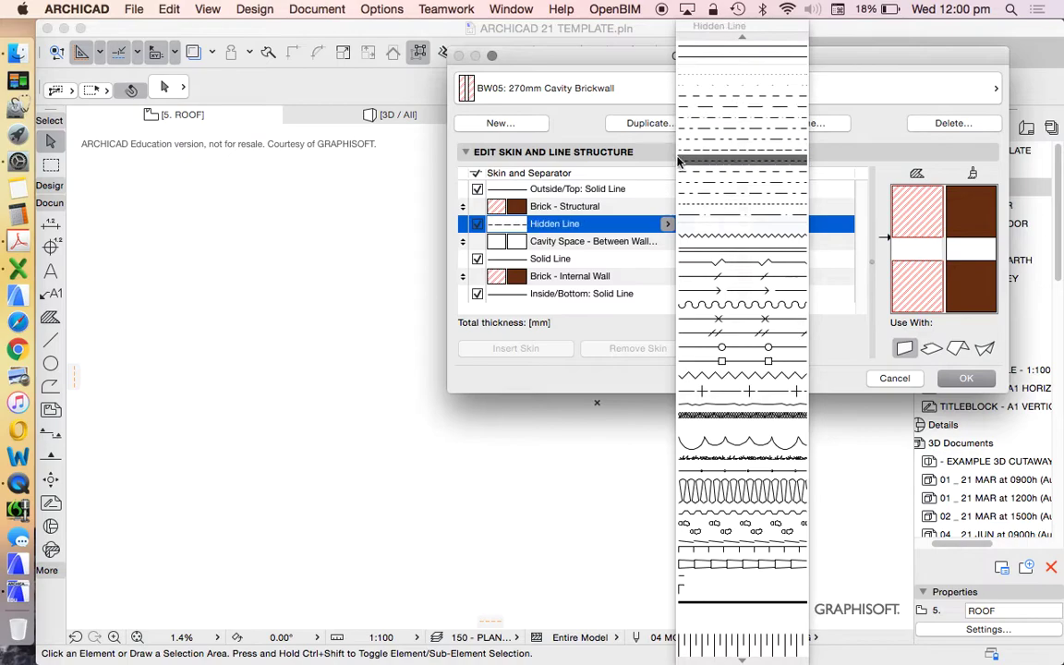
scroll(744, 268, down, 3)
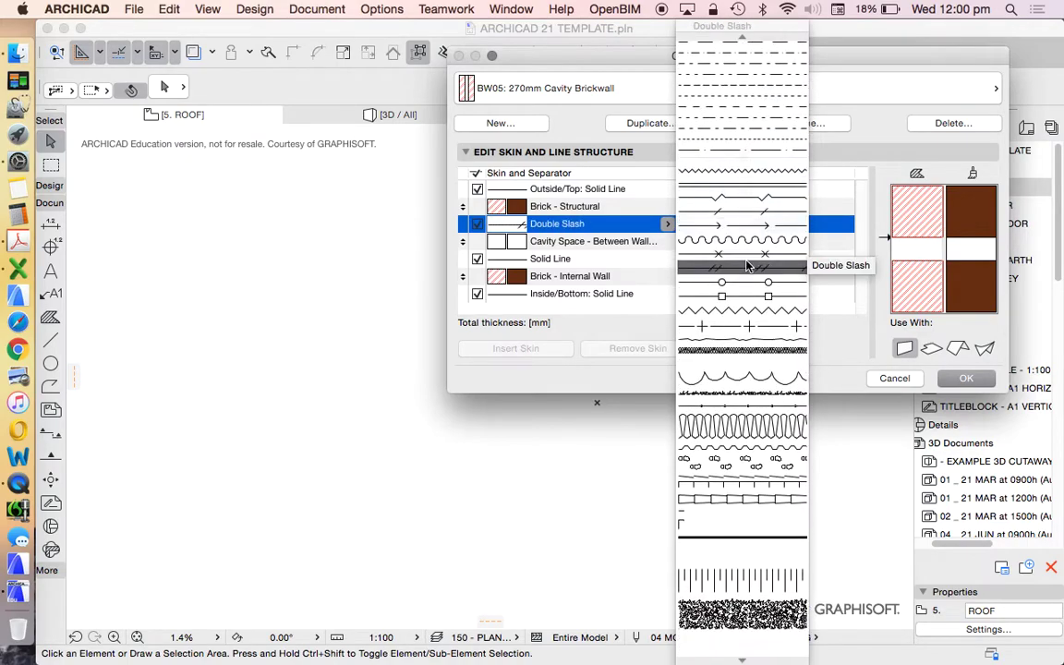
scroll(748, 266, down, 1)
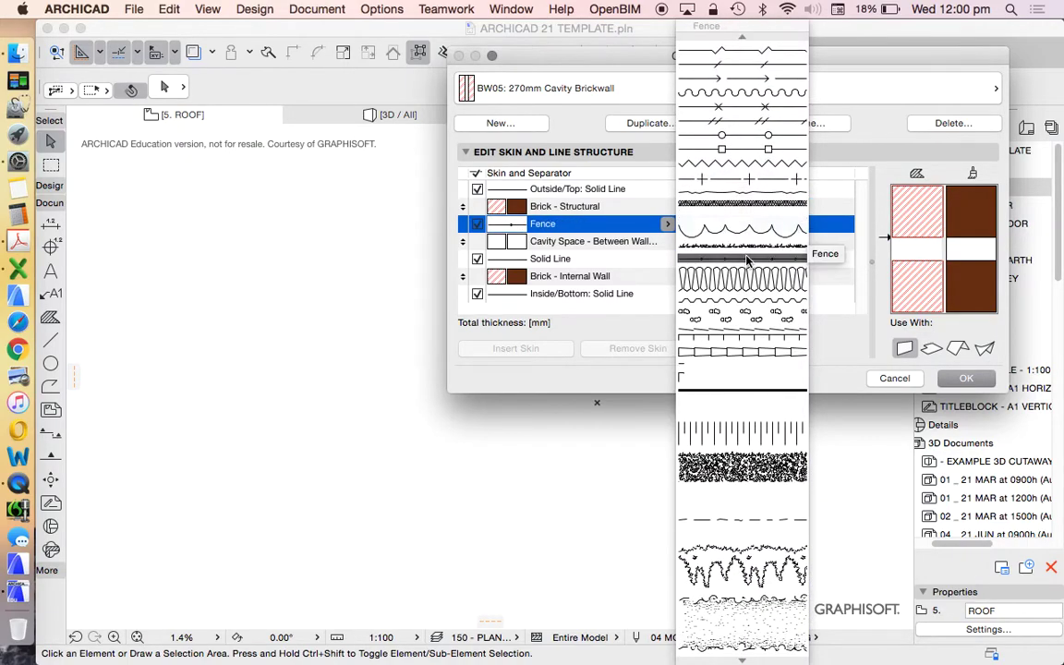
click(513, 103)
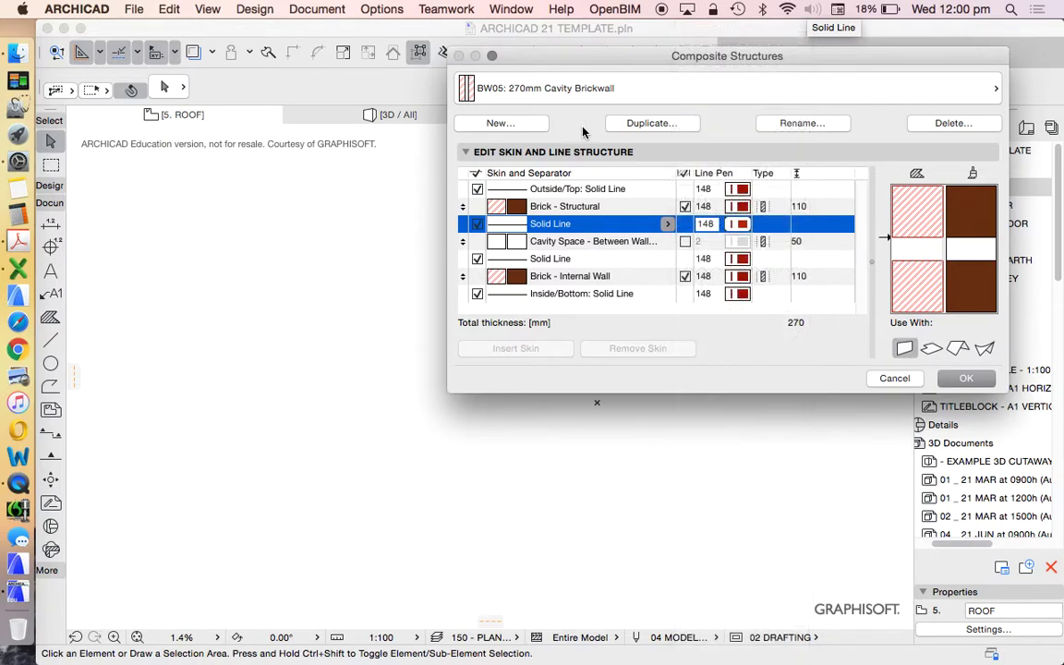
Keep pen 148 (0.20 mm Brickwork - Cut Lines) on the outer-brick separator
click(744, 231)
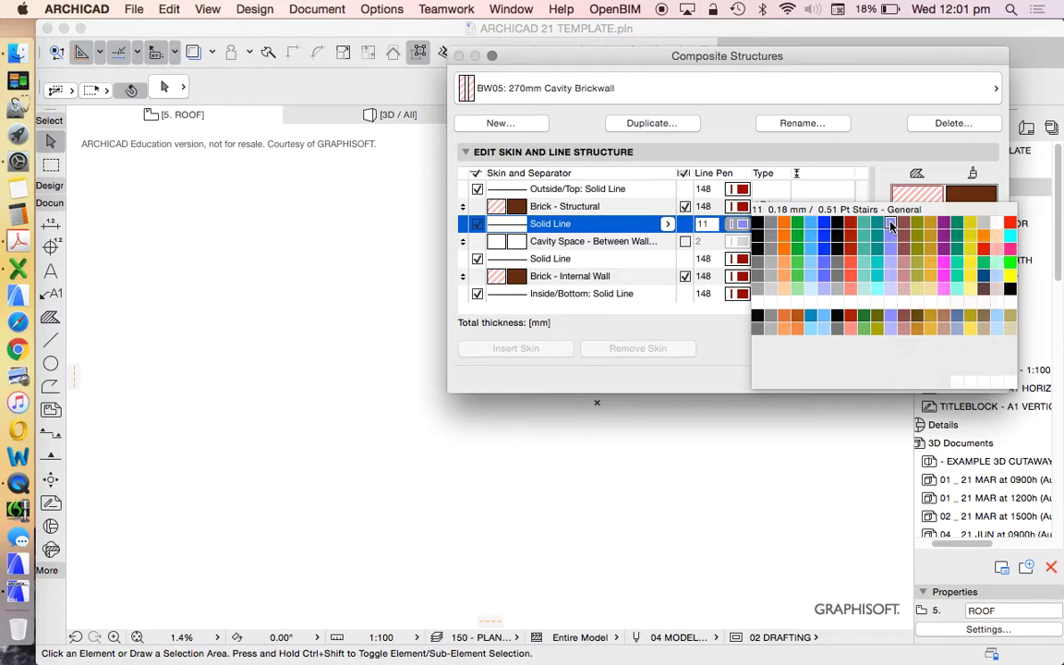
click(850, 315)
click(729, 363)
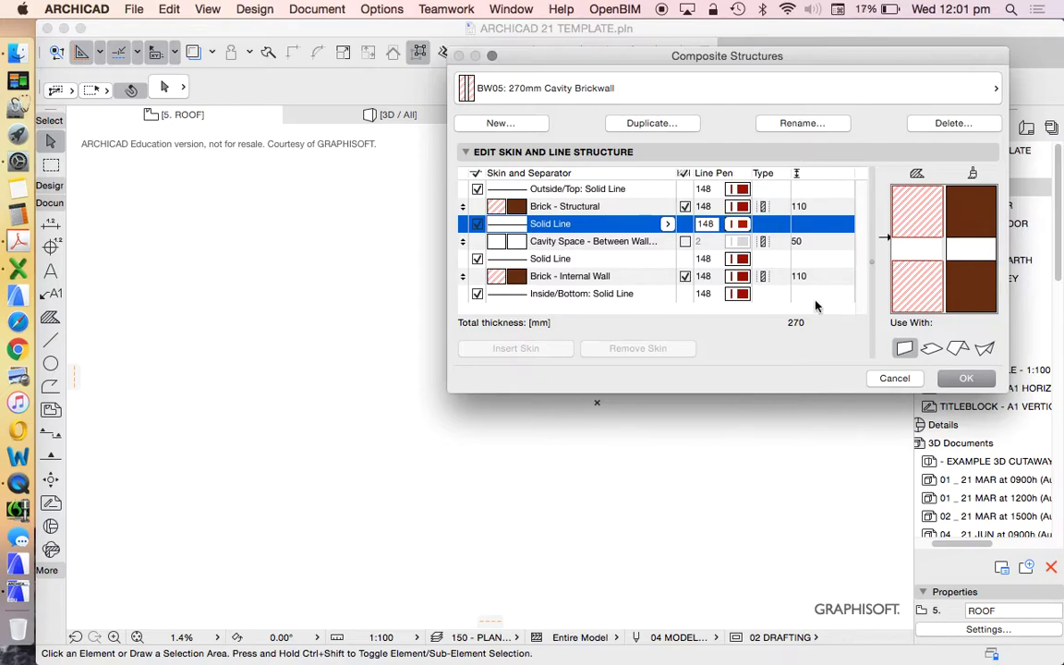
Switch the composite to FS03 300mm suspended floor: 20 mm timber, 270 mm cavity, 10 mm plasterboard
click(518, 83)
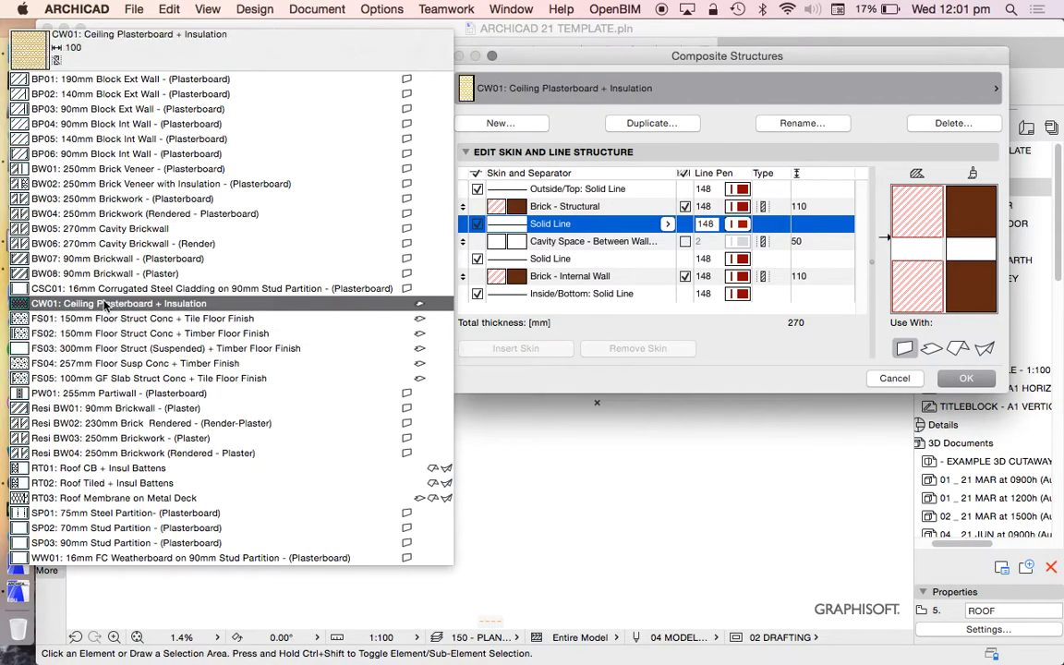
click(83, 230)
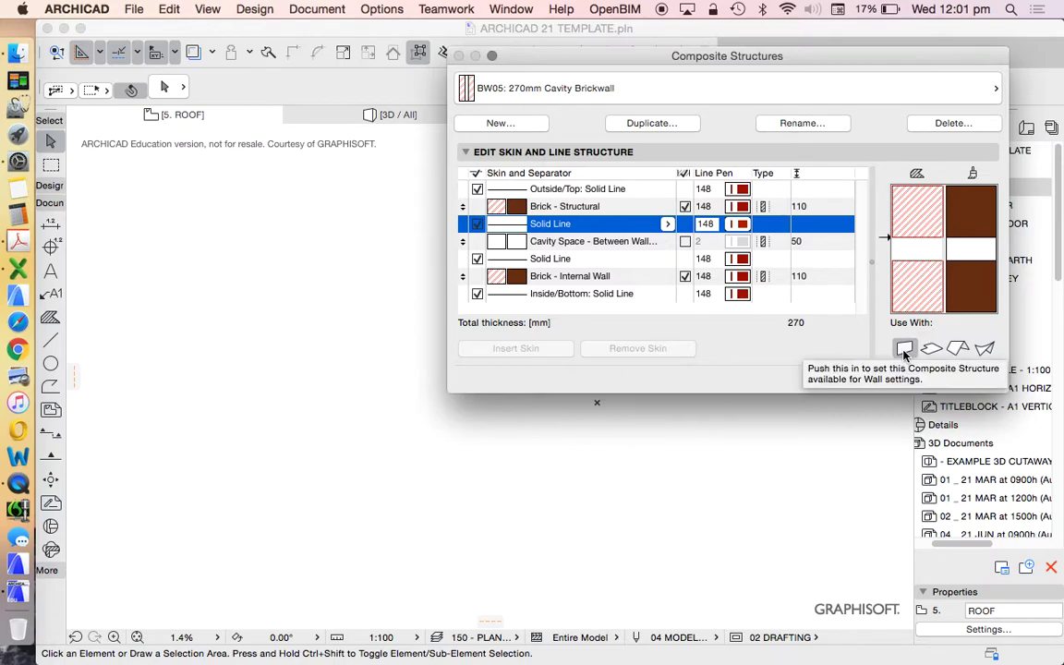
click(689, 88)
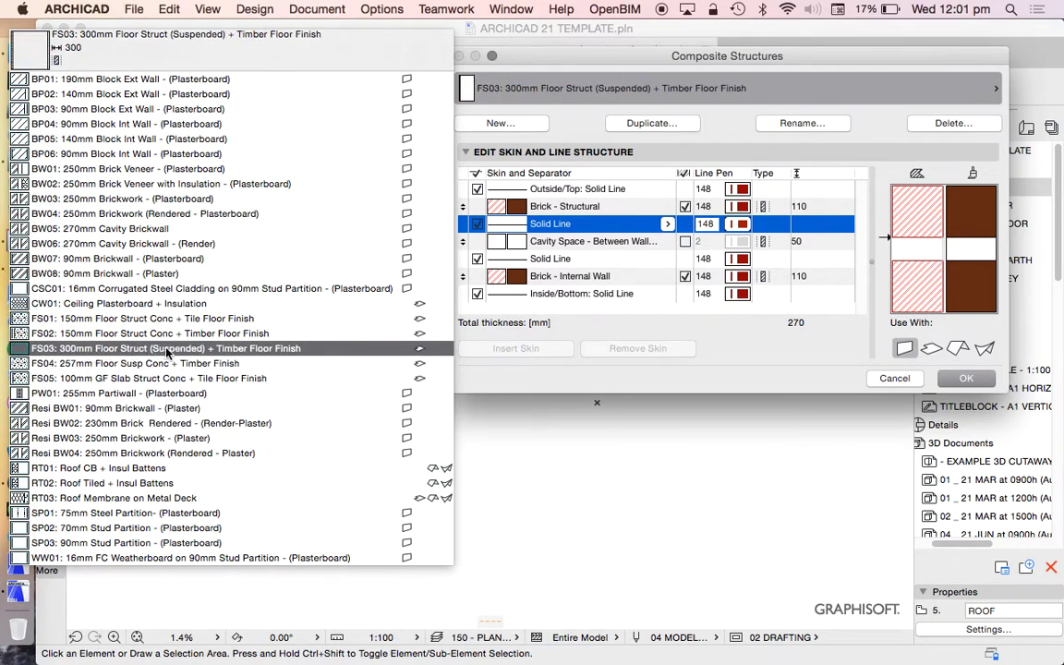
click(144, 351)
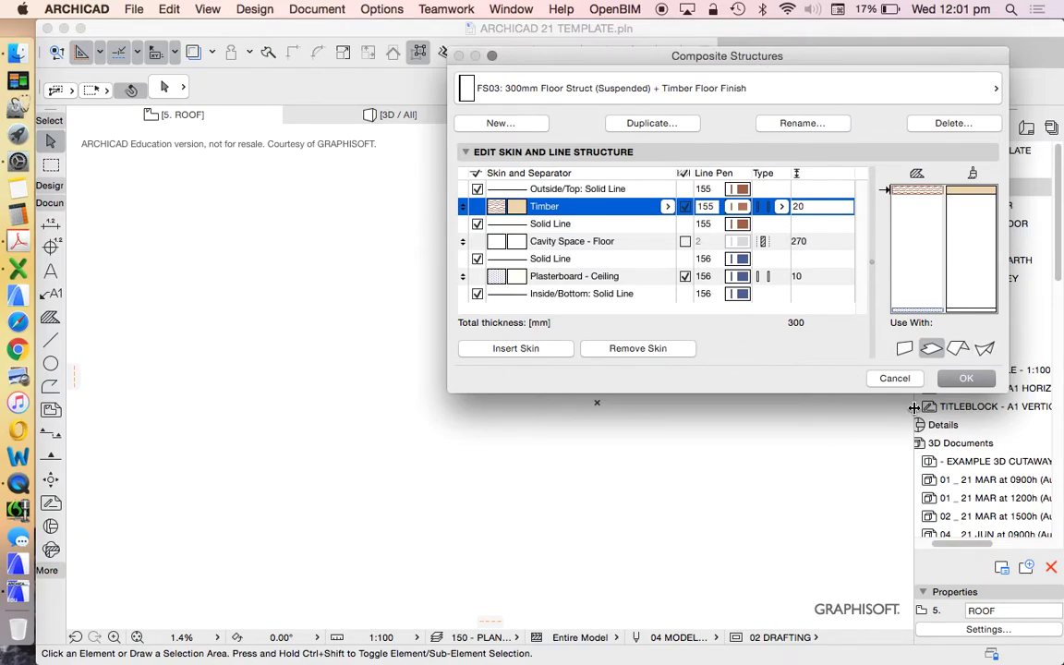
Close Composite Structures and open the Building Materials settings
click(966, 379)
click(381, 9)
mouse_move(413, 37)
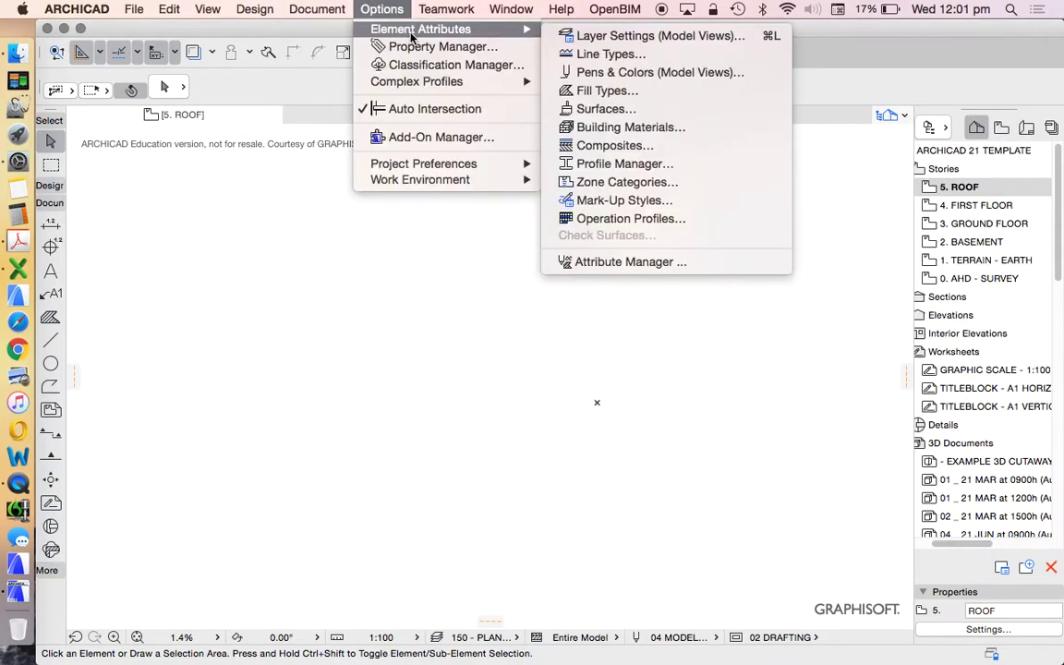
click(655, 130)
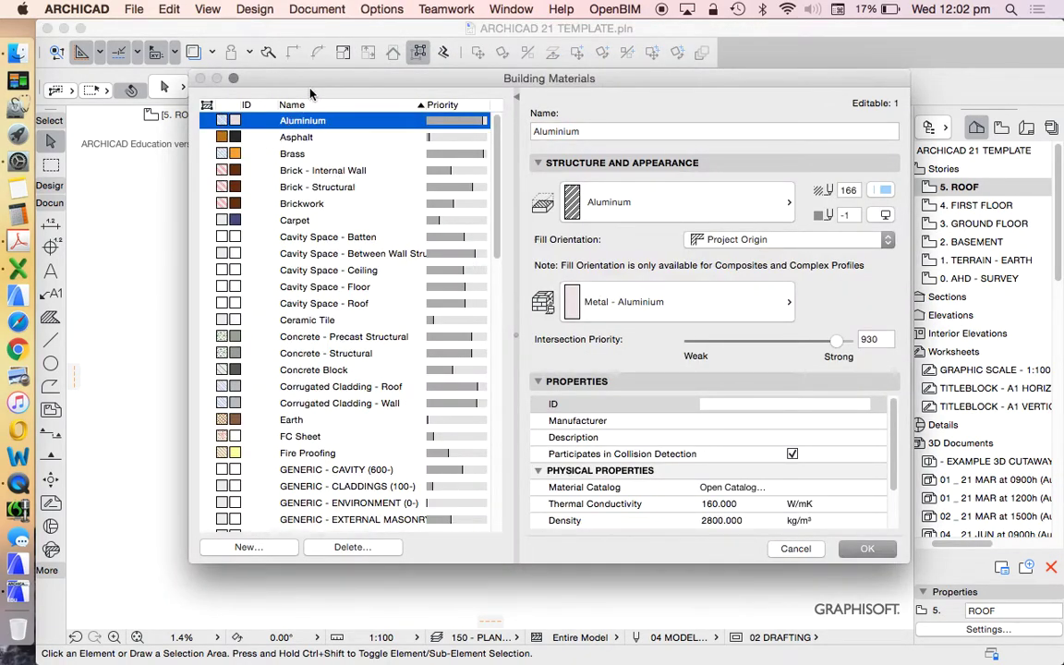
Inspect Brick - Internal Wall, then Brick - Structural with Brickwork fill and priority 760
scroll(313, 205, down, 1)
scroll(312, 205, down, 20)
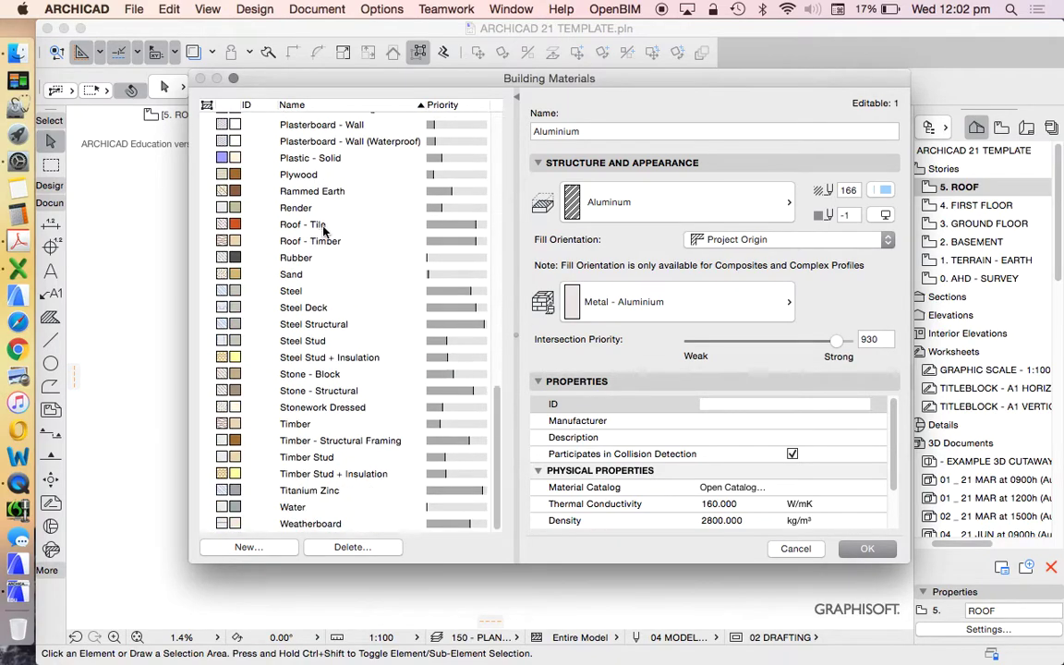
scroll(320, 199, up, 20)
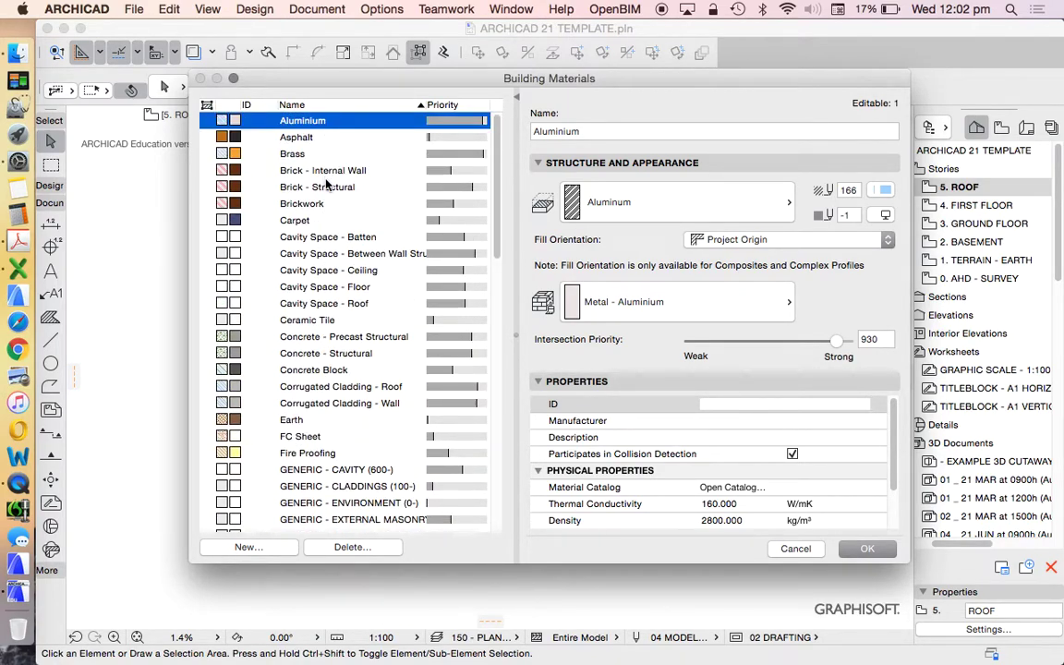
scroll(358, 172, down, 1)
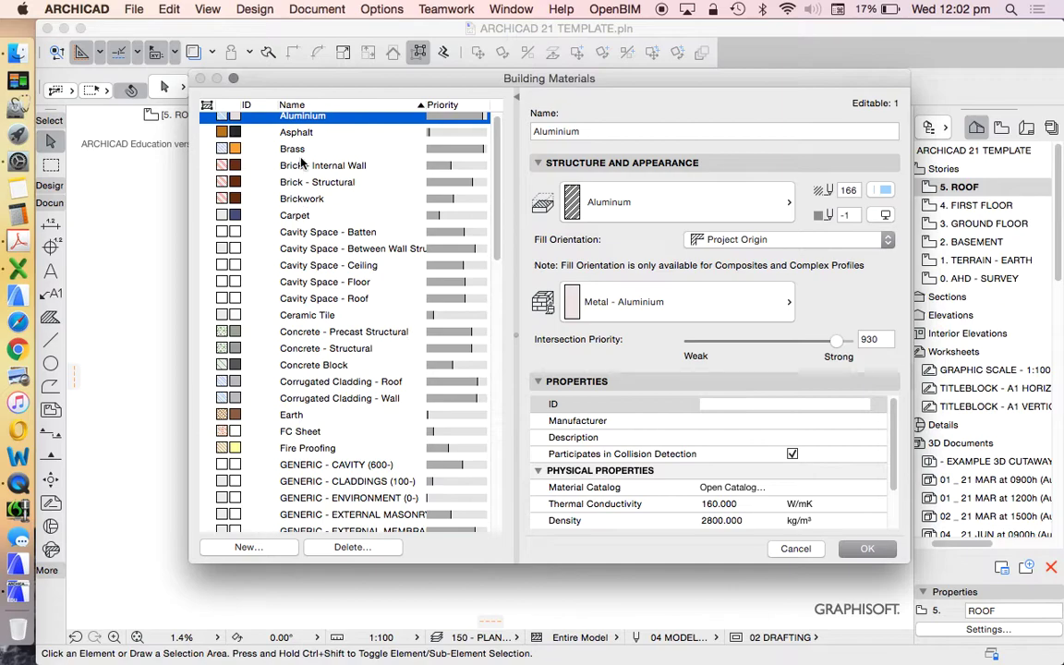
scroll(304, 200, down, 2)
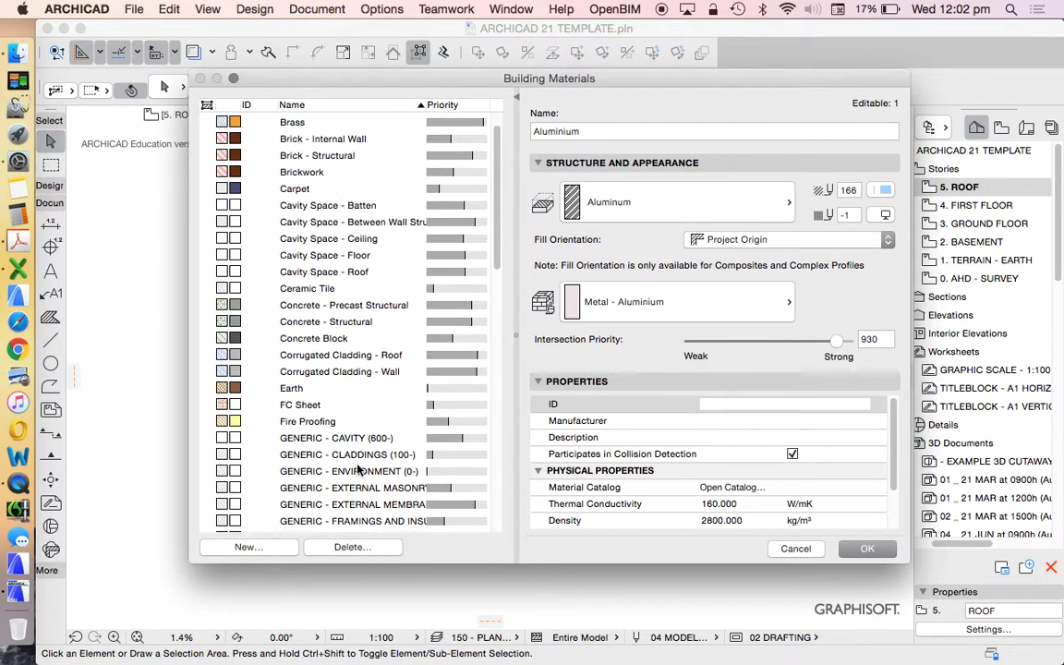
scroll(340, 298, up, 2)
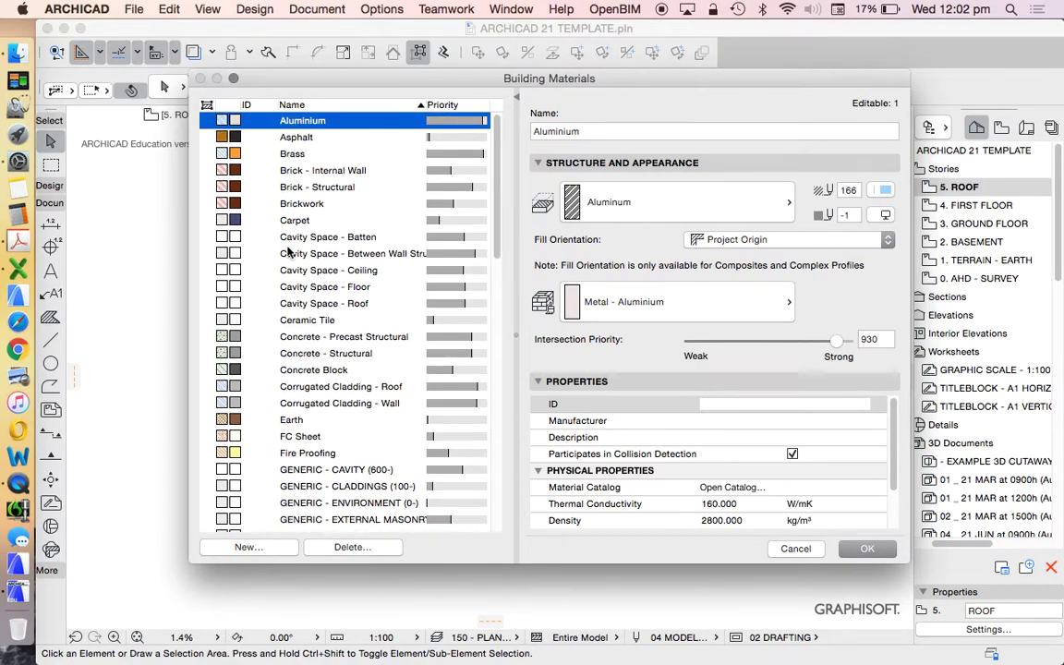
click(298, 172)
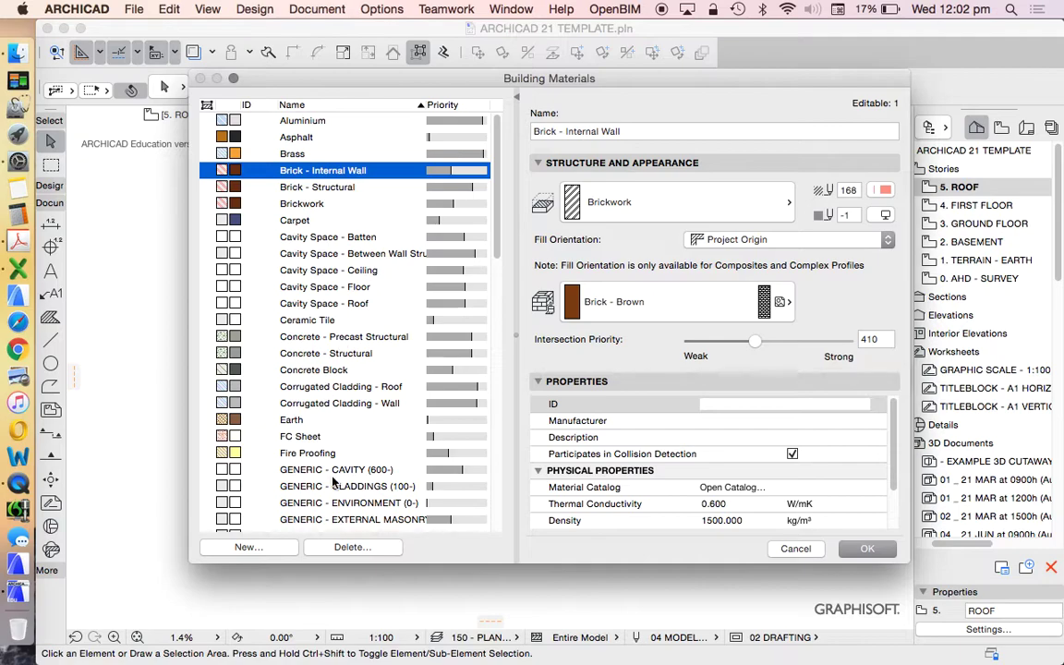
click(300, 183)
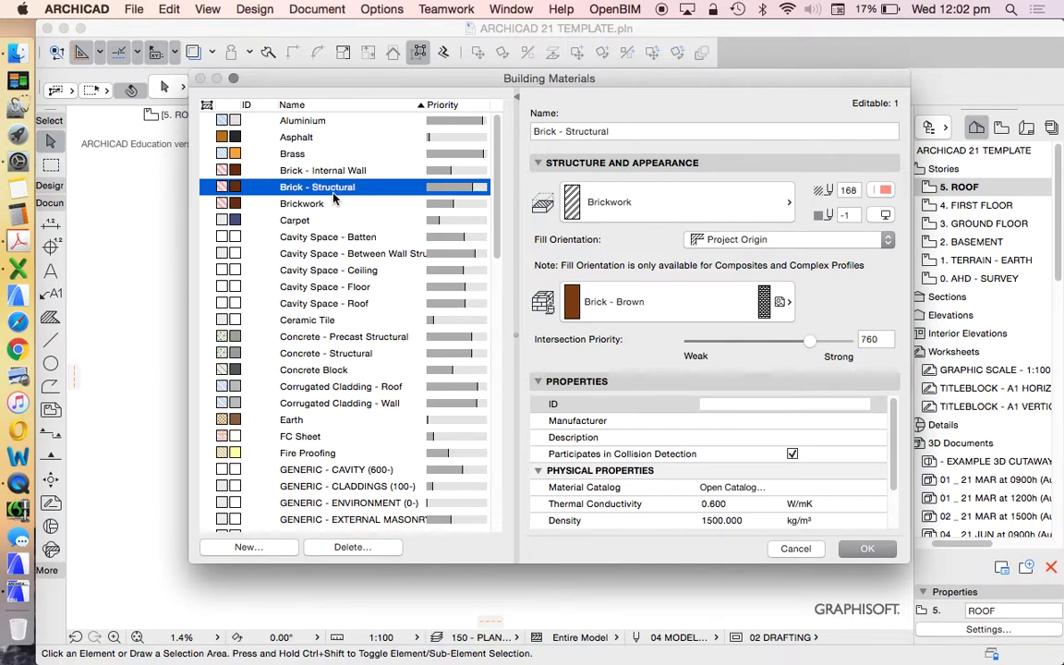
click(247, 547)
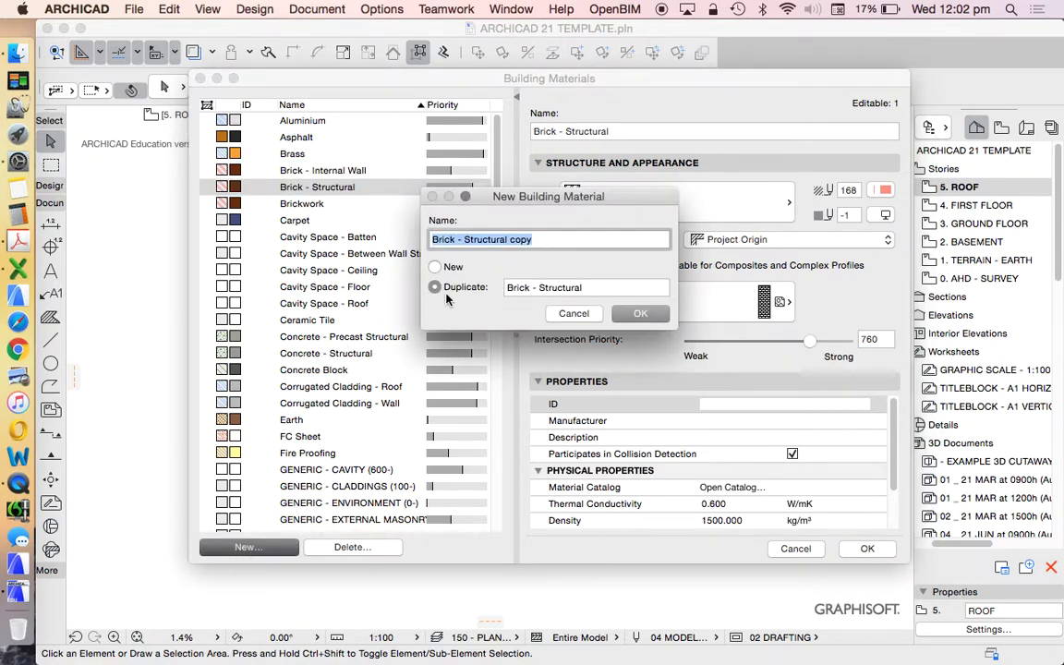
key(Escape)
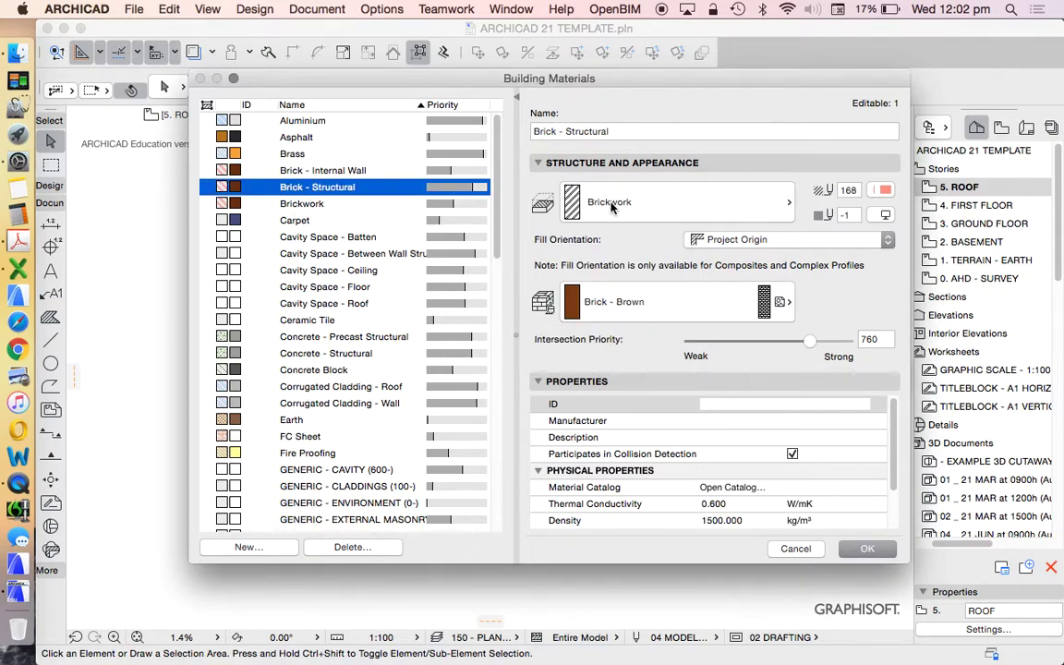
click(663, 200)
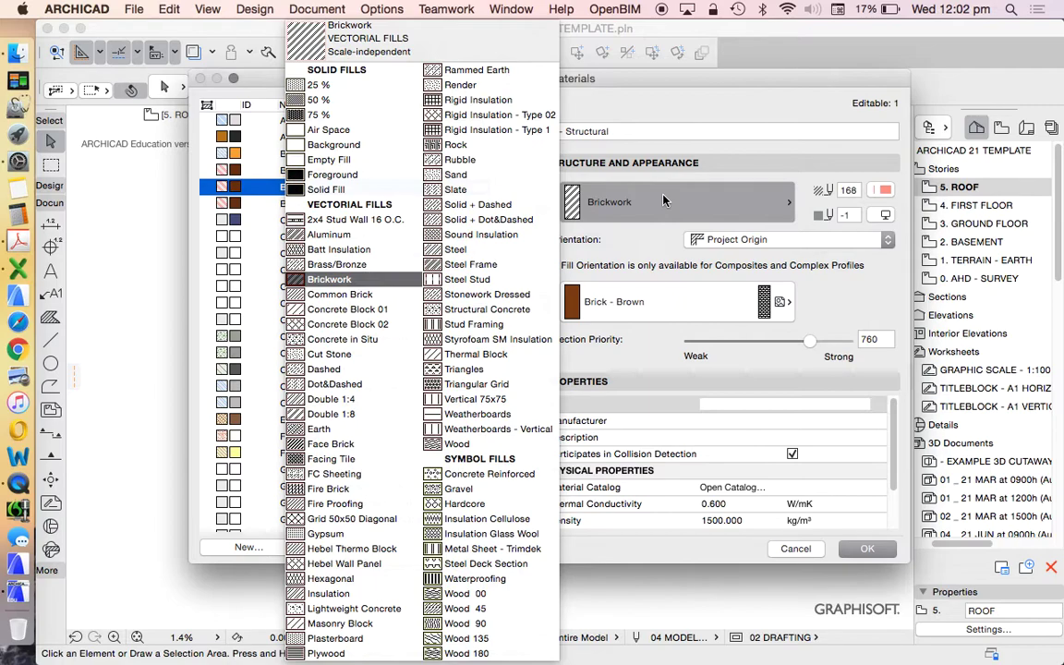
click(688, 164)
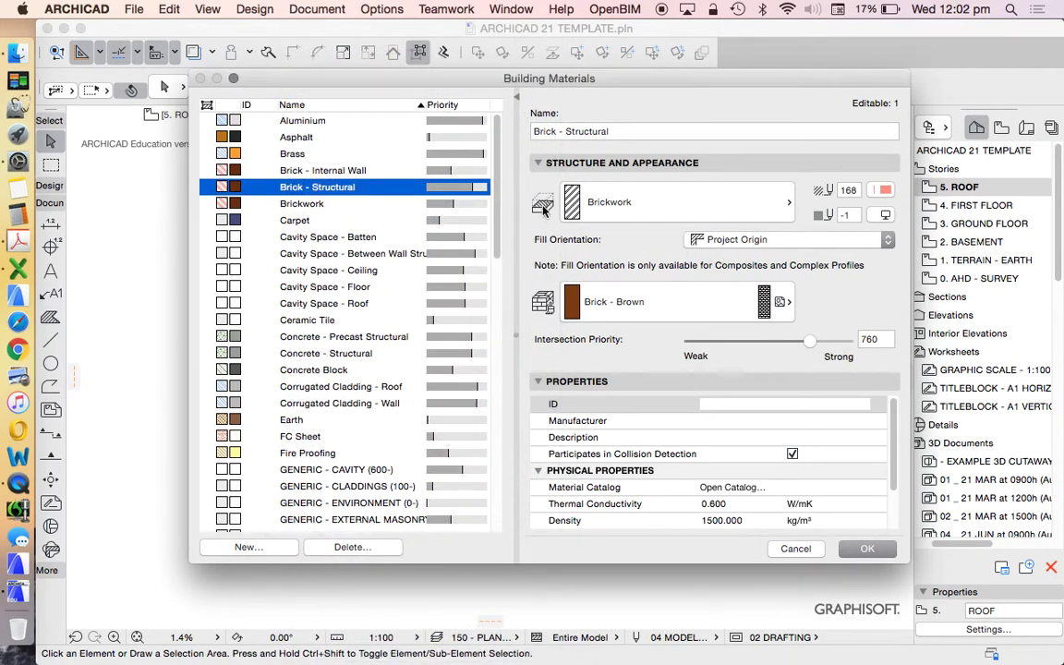
click(568, 189)
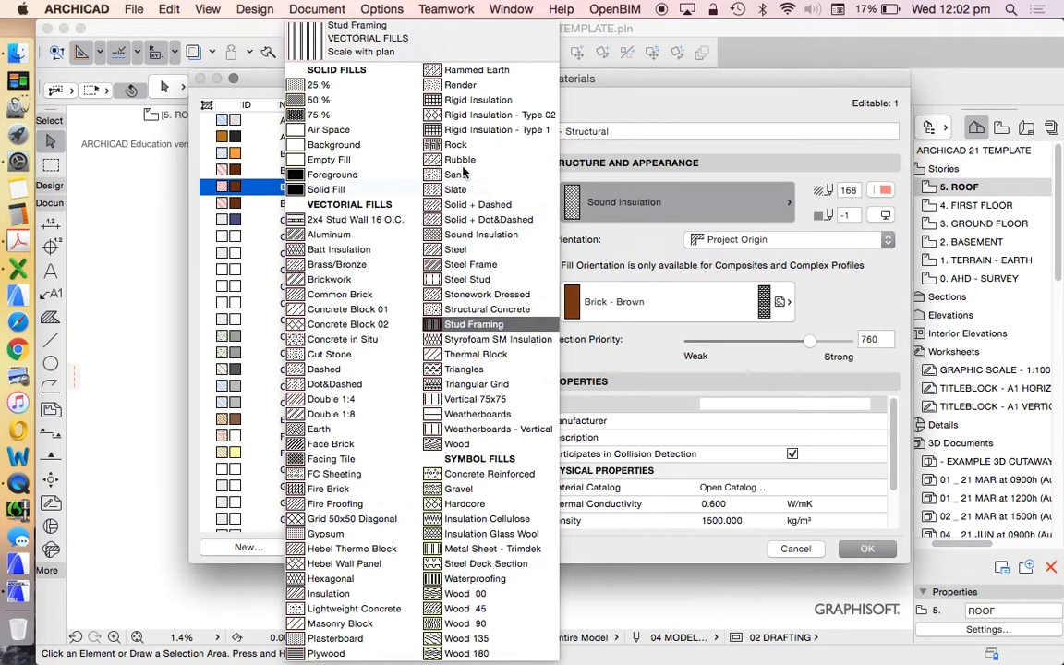
click(650, 244)
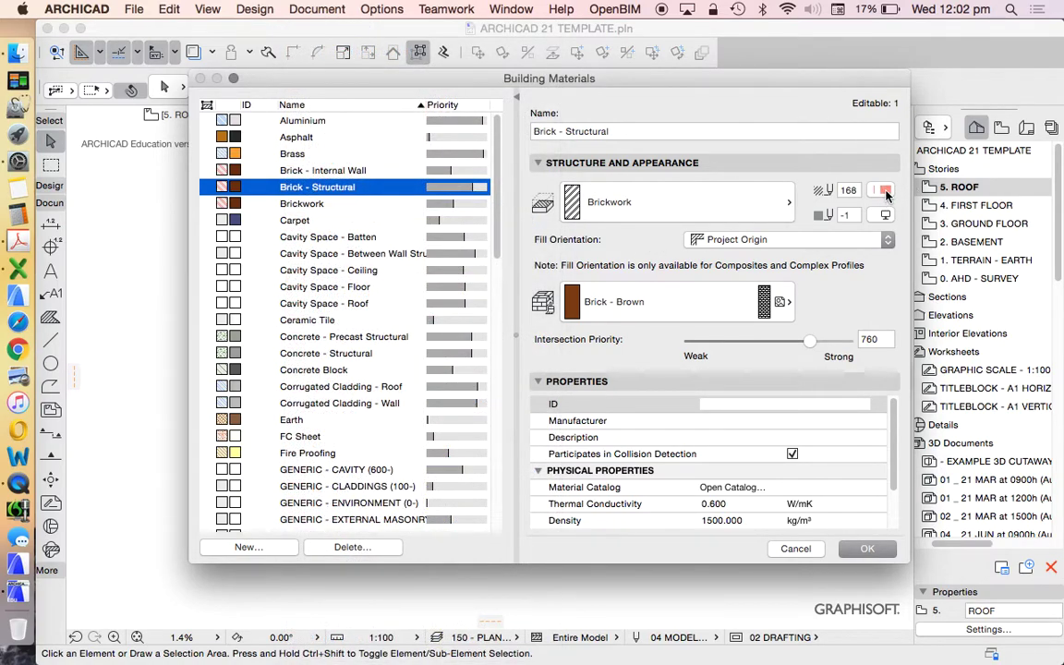
click(886, 191)
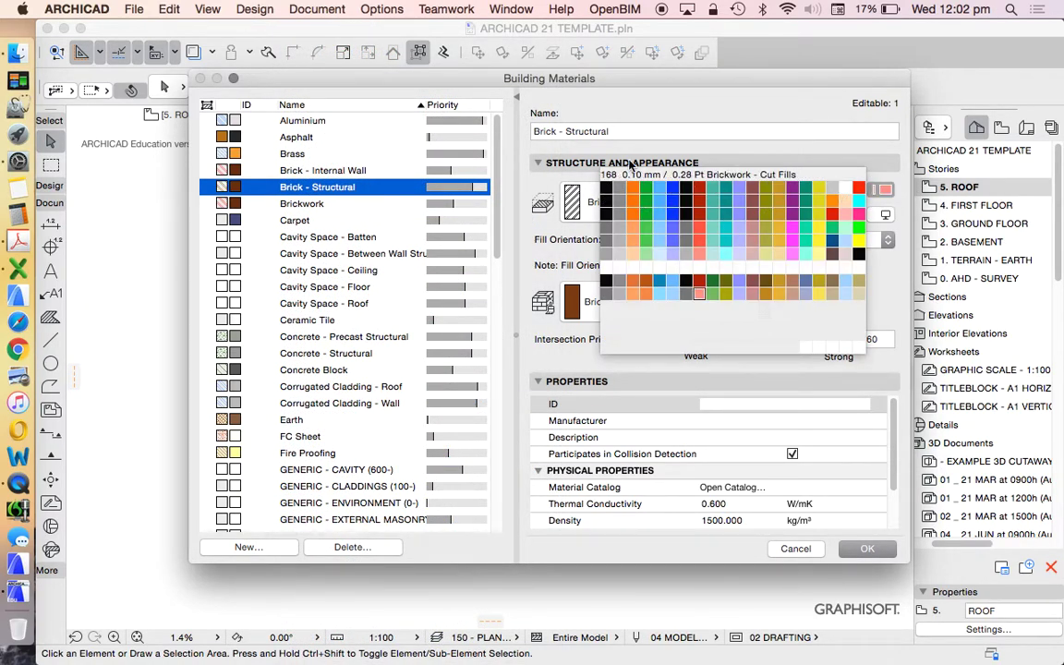
click(912, 194)
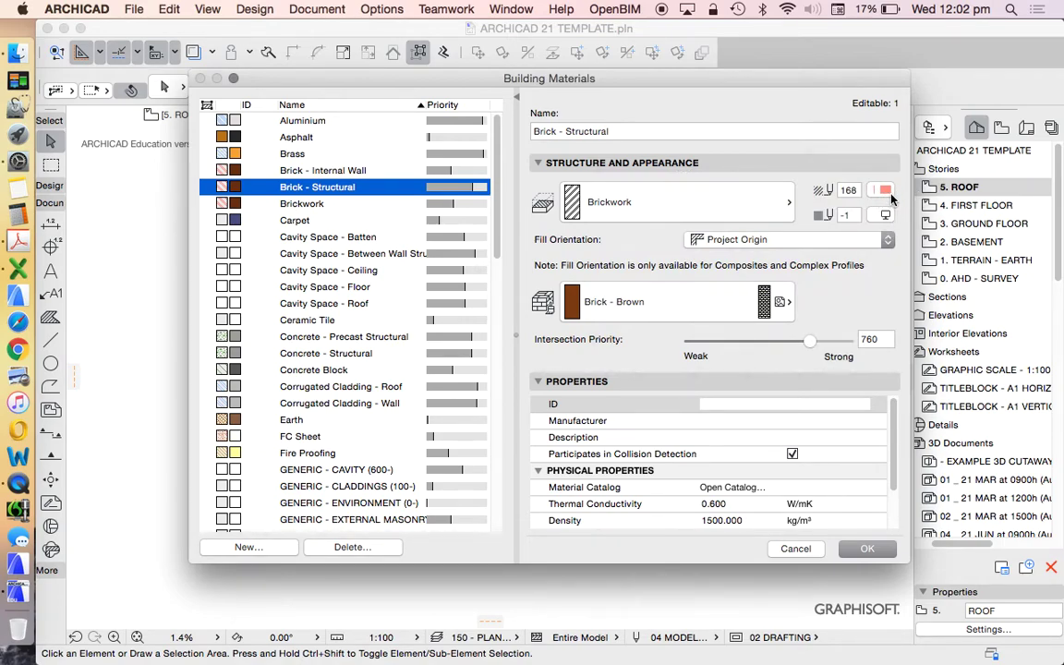
click(765, 236)
click(572, 219)
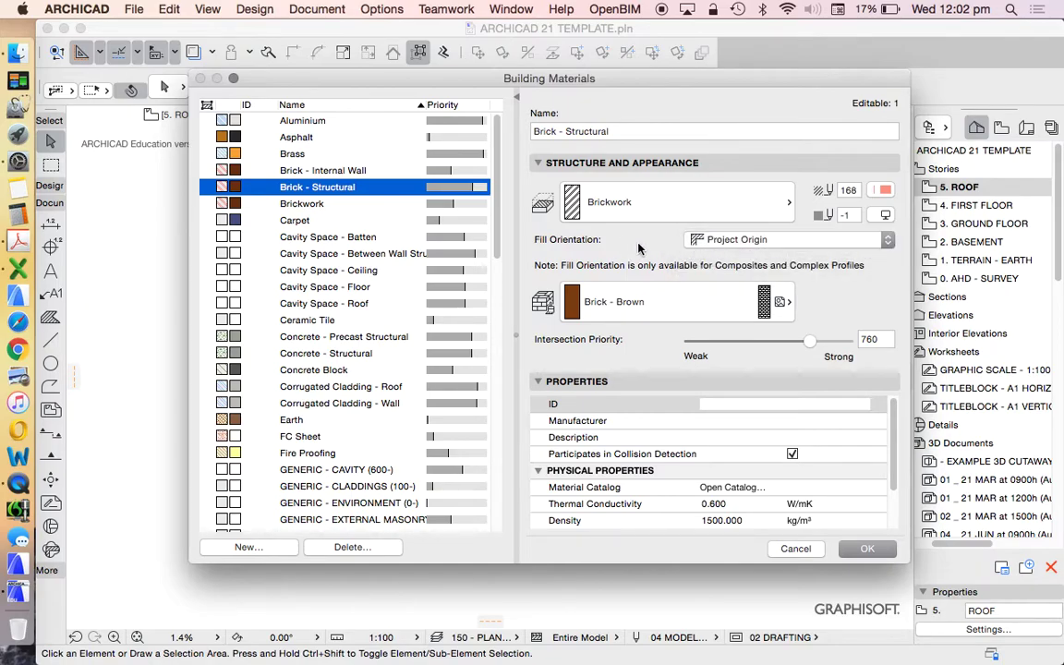
click(665, 302)
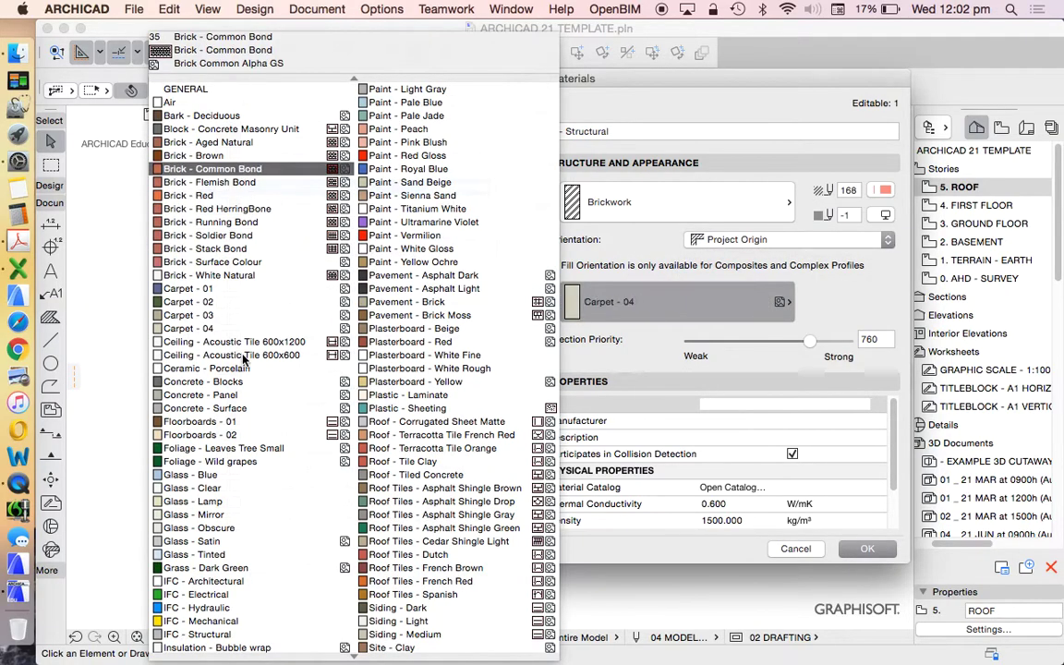
click(213, 155)
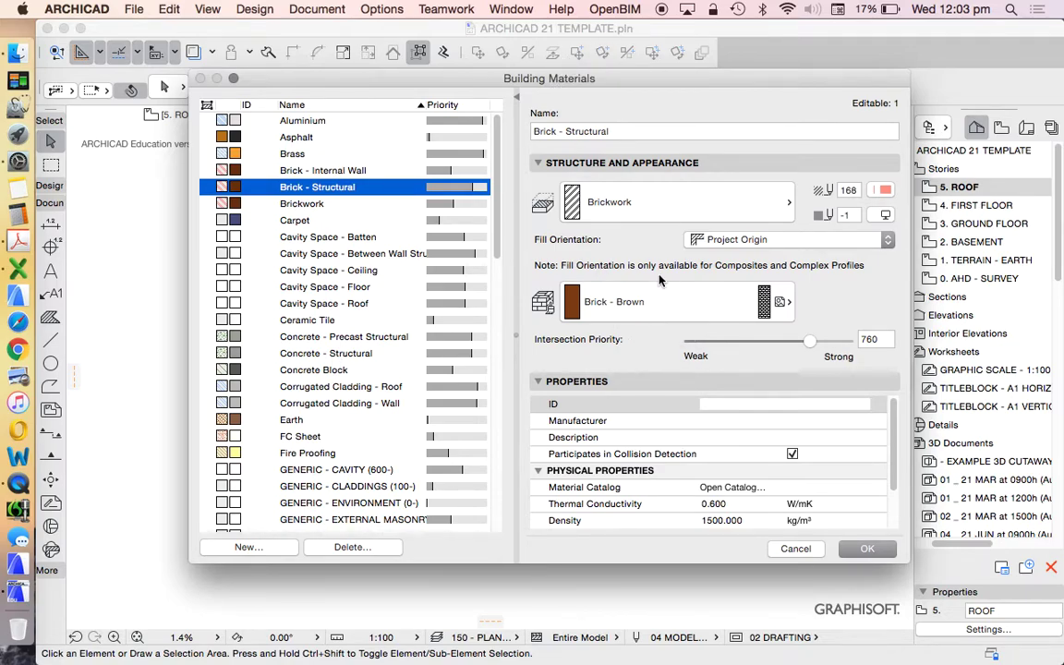
click(620, 305)
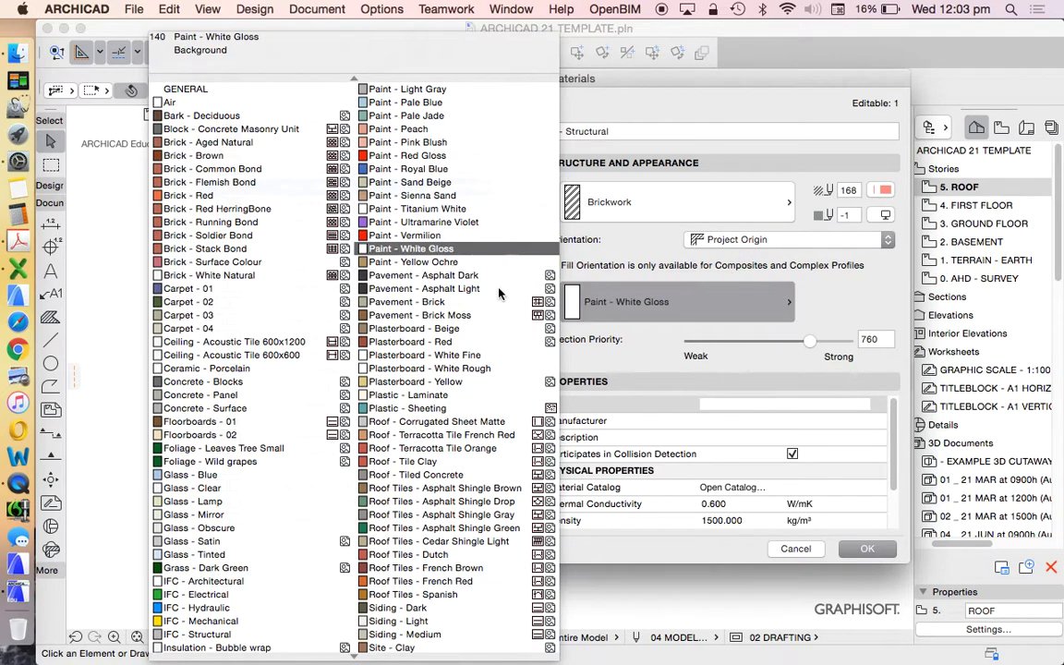
click(817, 305)
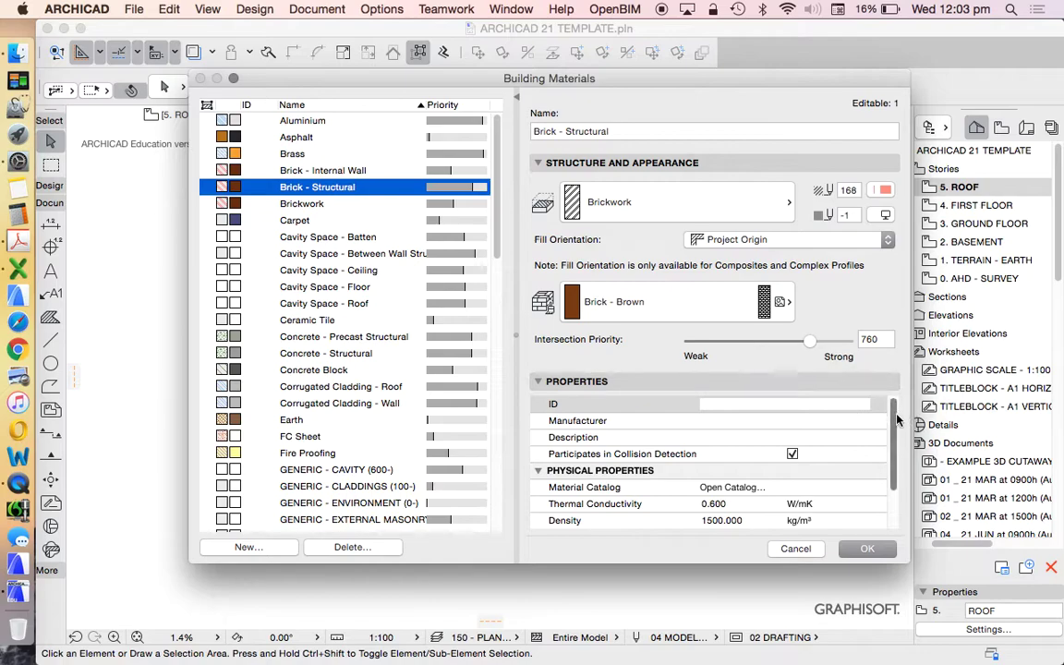
mouse_move(893, 425)
mouse_down()
mouse_move(892, 482)
mouse_move(893, 403)
mouse_up()
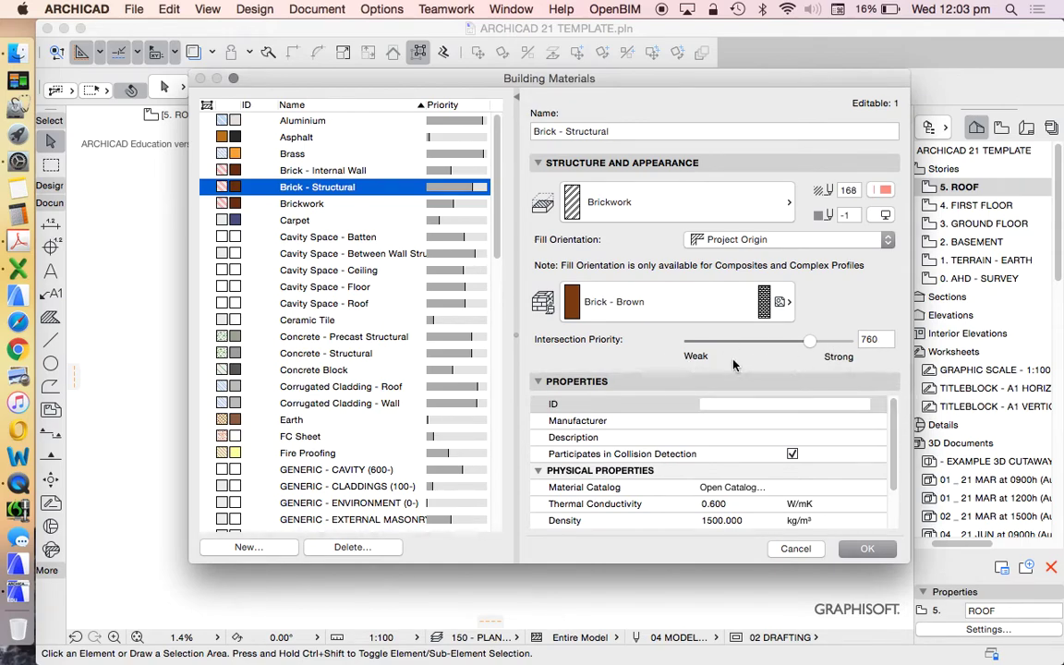
Review Brick - Structural's settings: priority 760, heat capacity 840 J/kgK, embodied carbon 0.240 kgCO₂/kg
scroll(695, 457, down, 1)
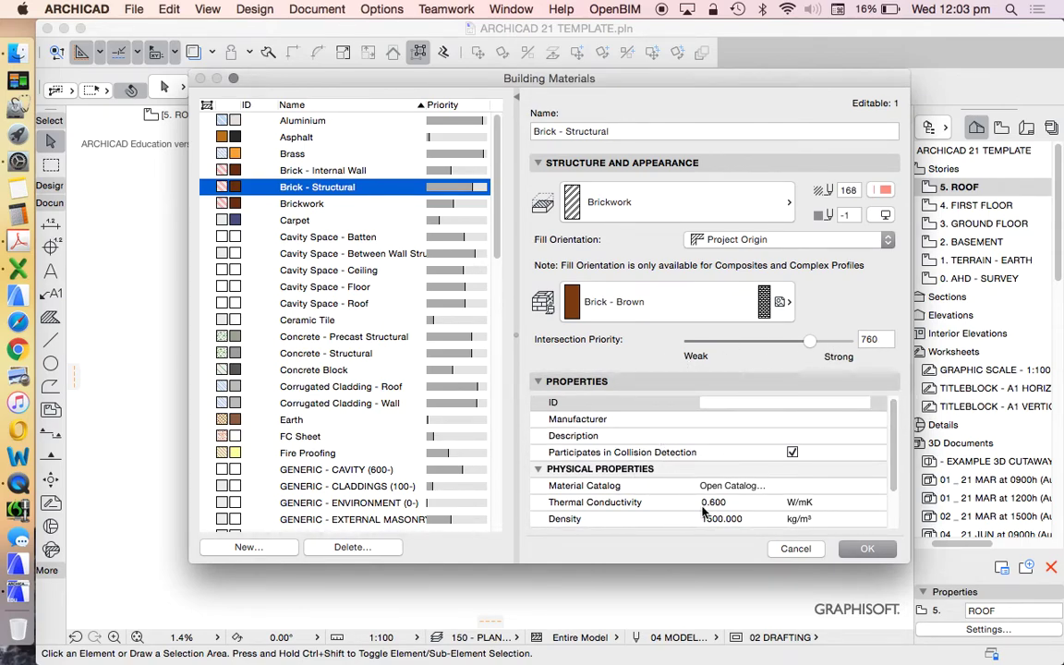
scroll(804, 435, down, 1)
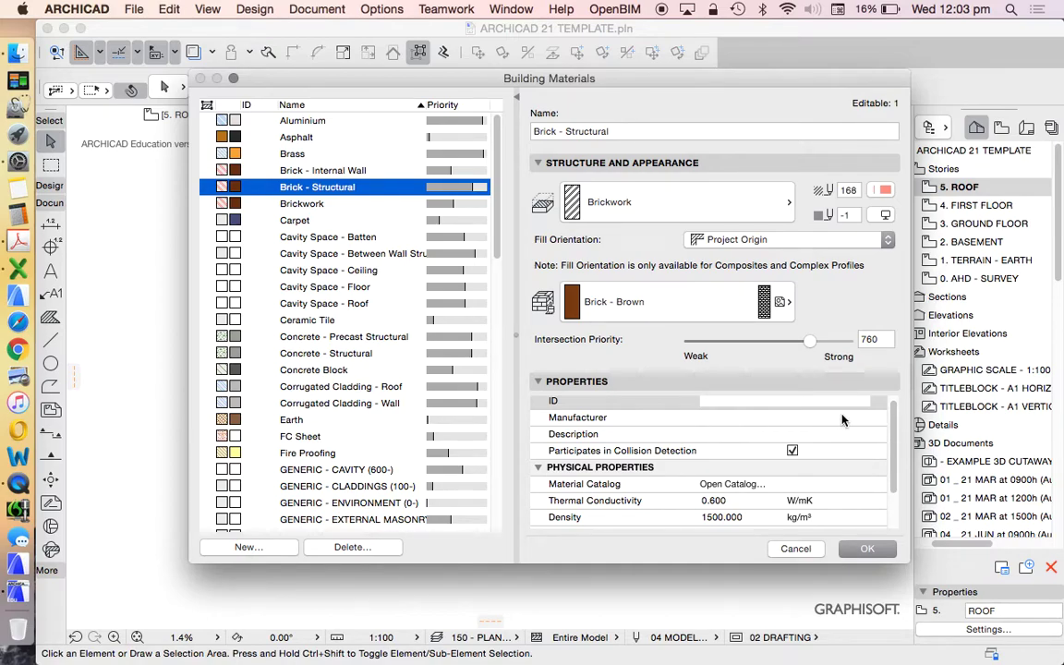
scroll(835, 422, down, 1)
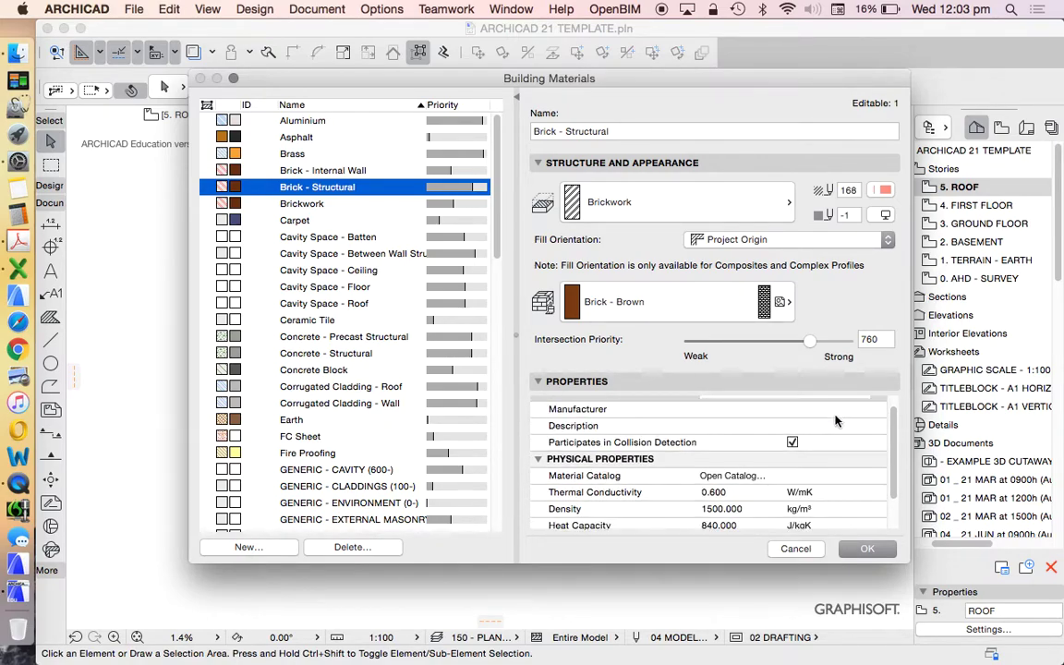
scroll(835, 421, down, 2)
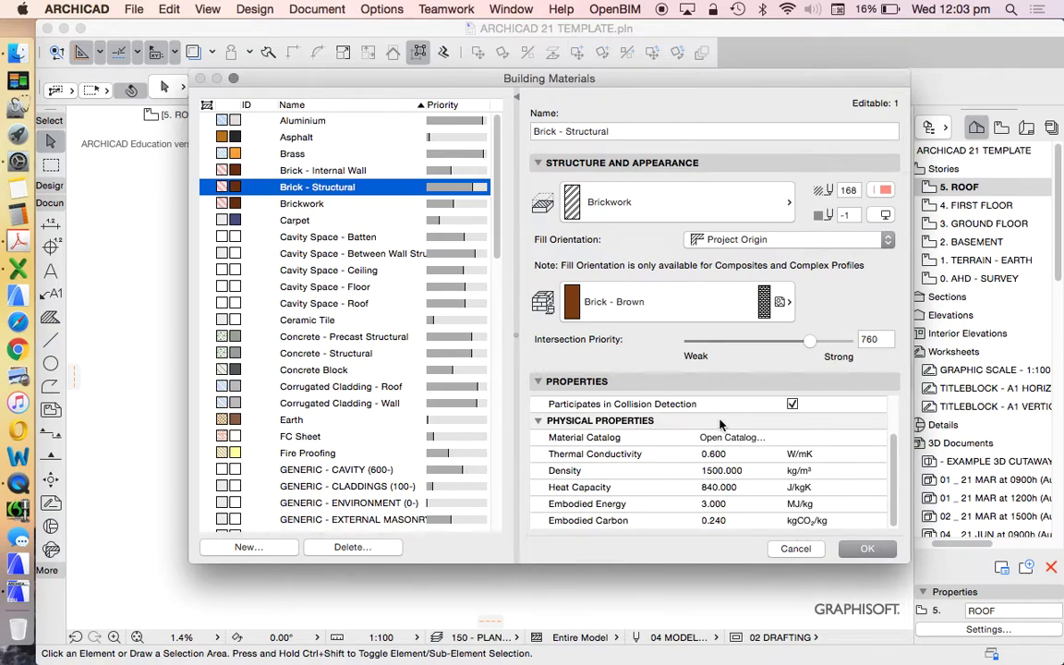
scroll(740, 438, up, 3)
scroll(794, 438, down, 3)
scroll(587, 442, up, 1)
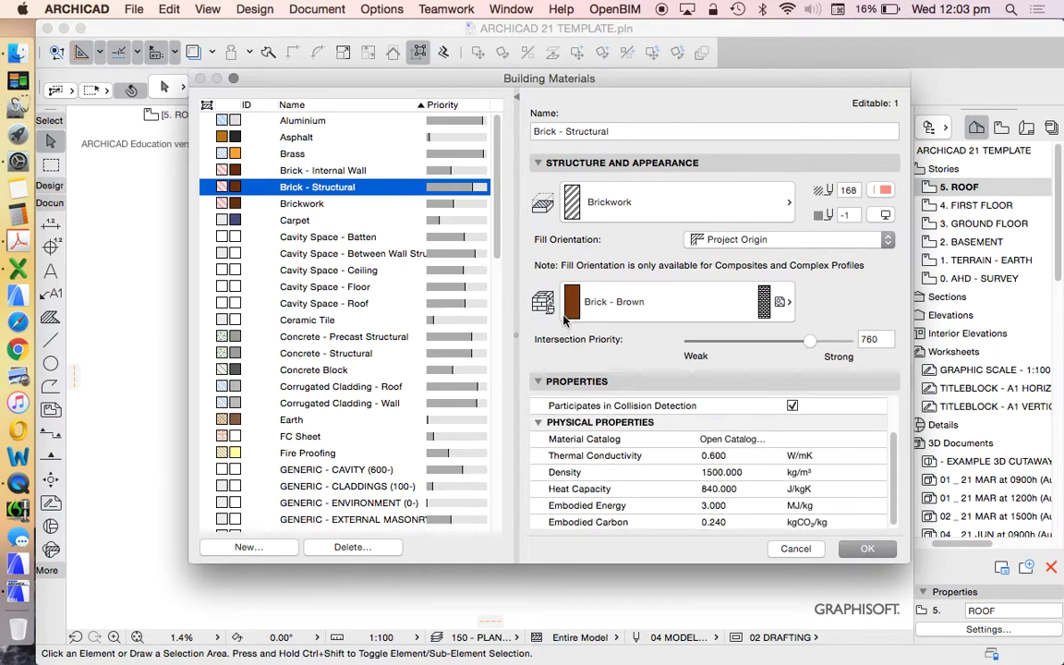
scroll(638, 516, down, 1)
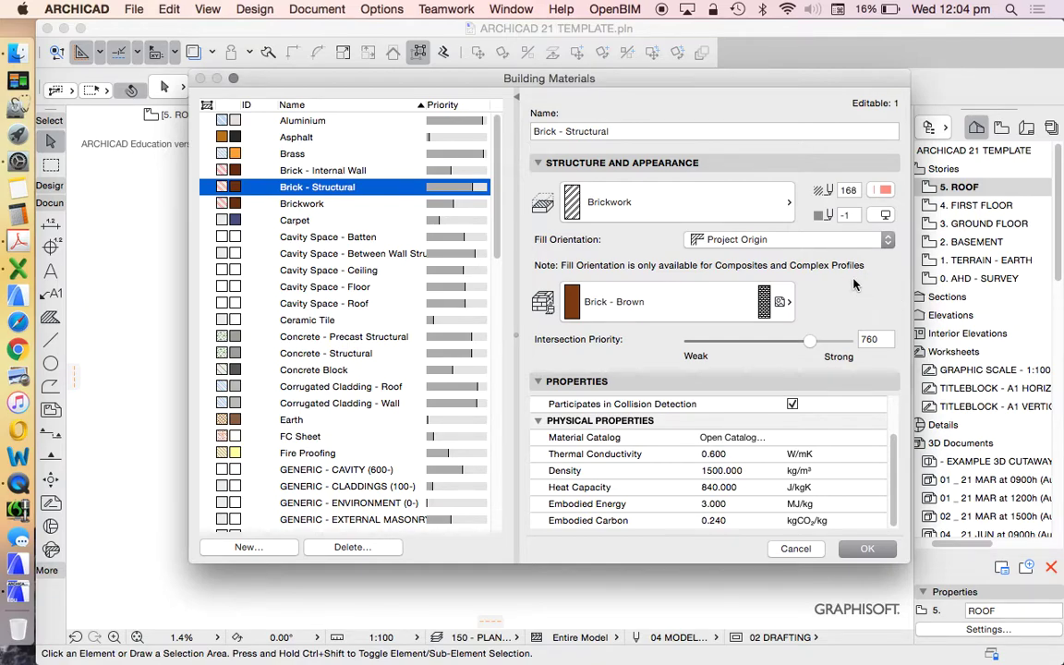
Close Building Materials and open Surface Settings on Paint - Titanium White with the Basic Engine
click(866, 550)
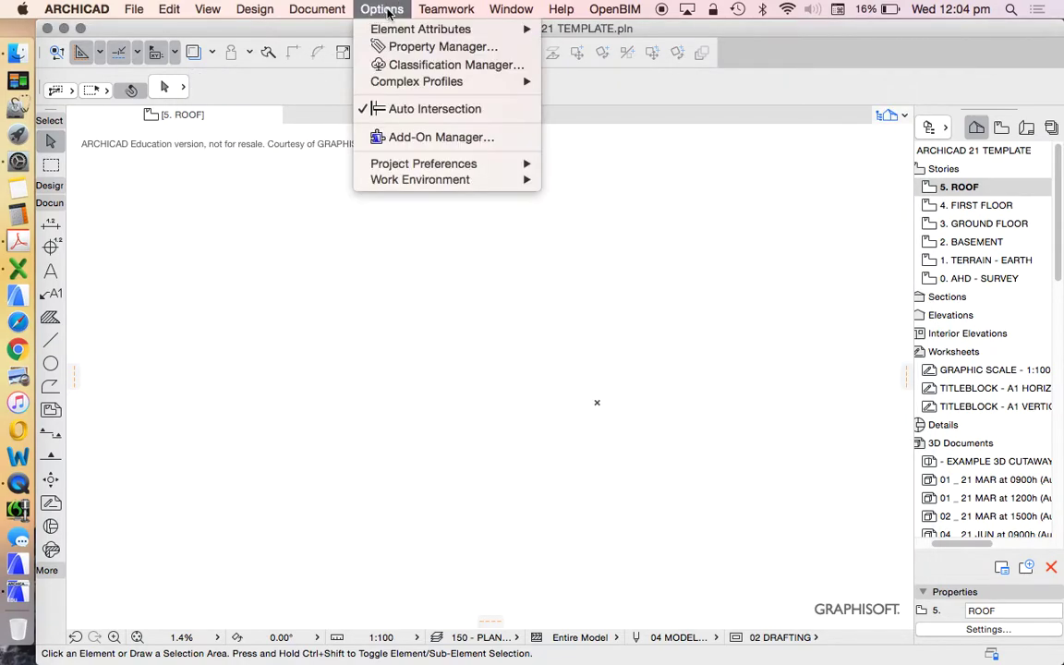
mouse_move(370, 30)
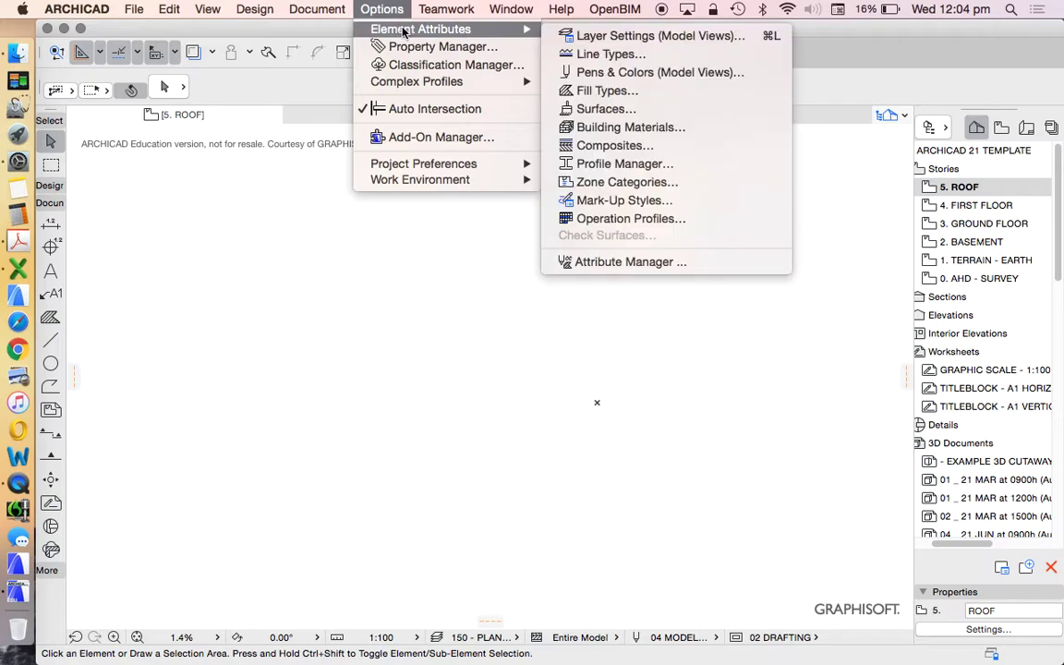
click(617, 110)
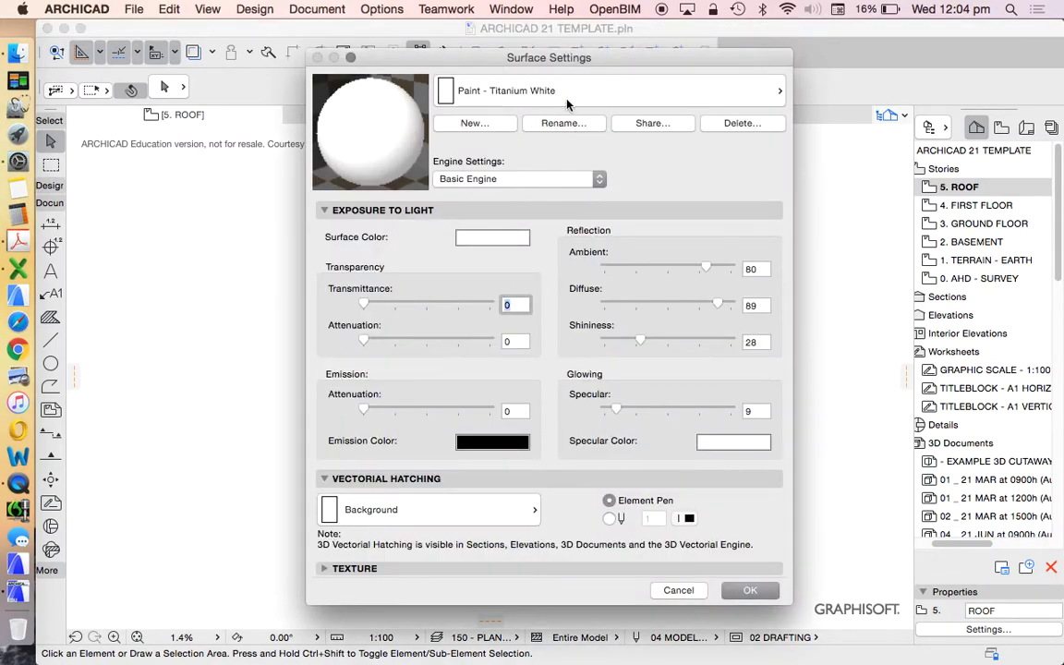
click(571, 90)
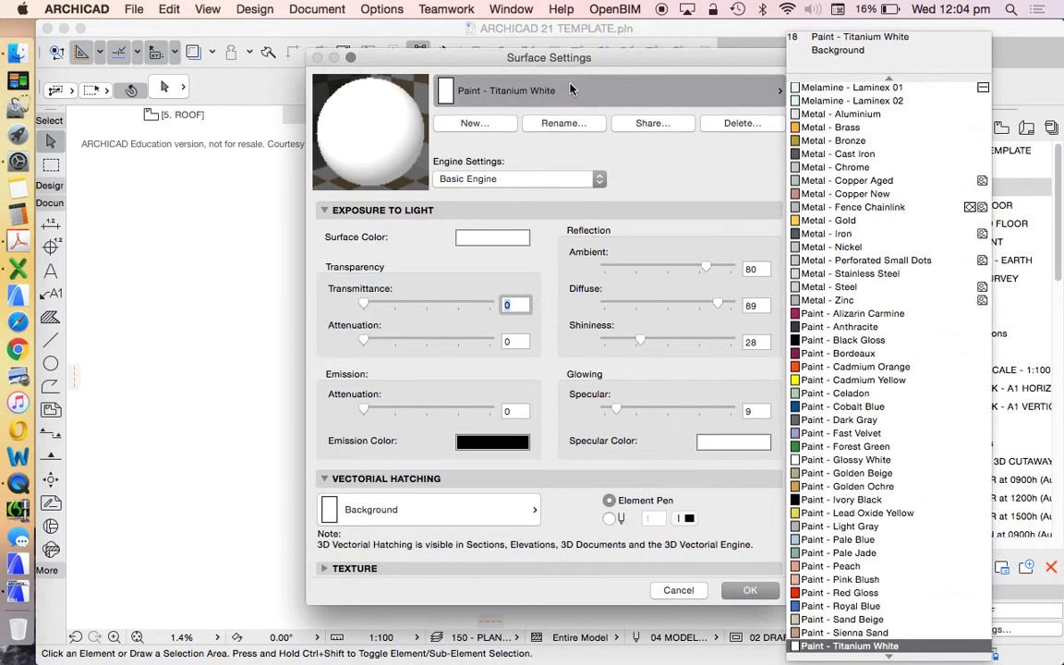
click(625, 169)
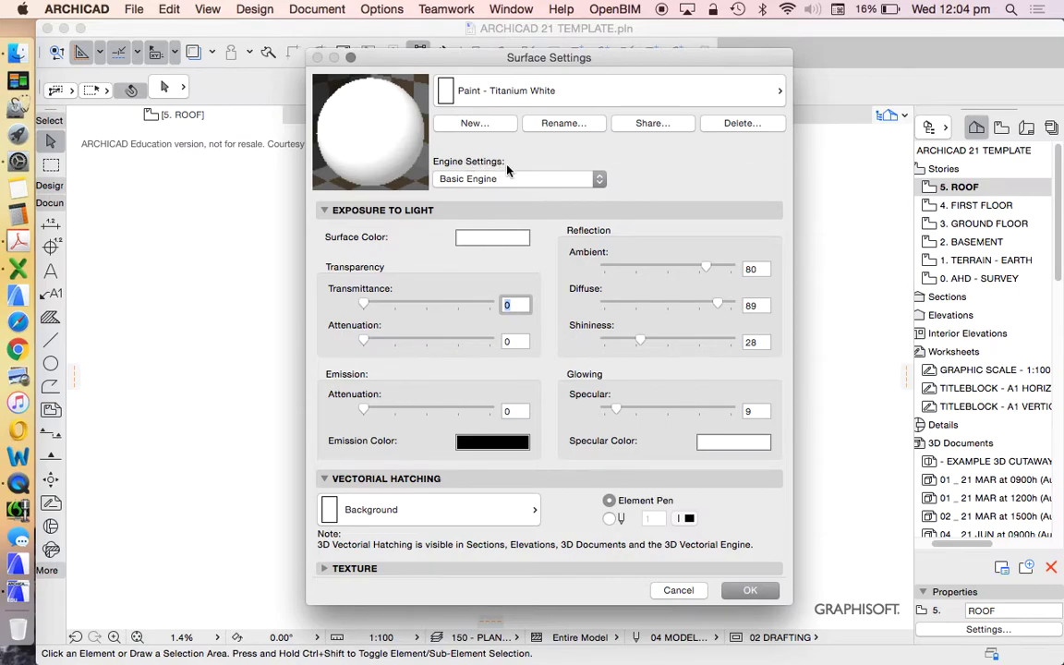
Switch Paint - Titanium White's engine settings to OpenGL, then to CineRender by MAXON
click(529, 181)
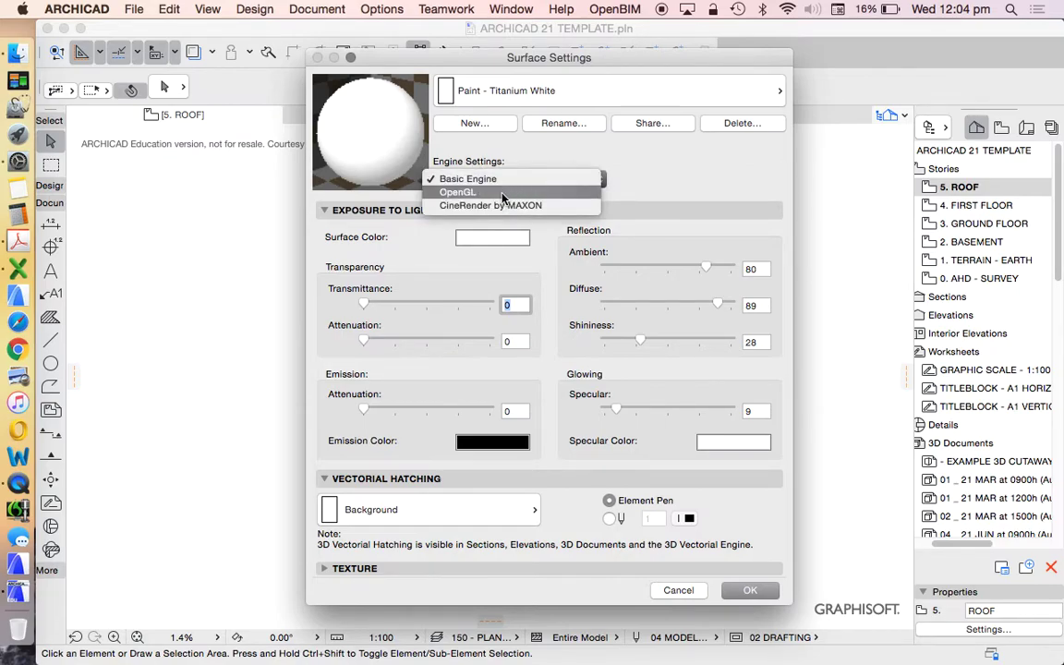
click(468, 195)
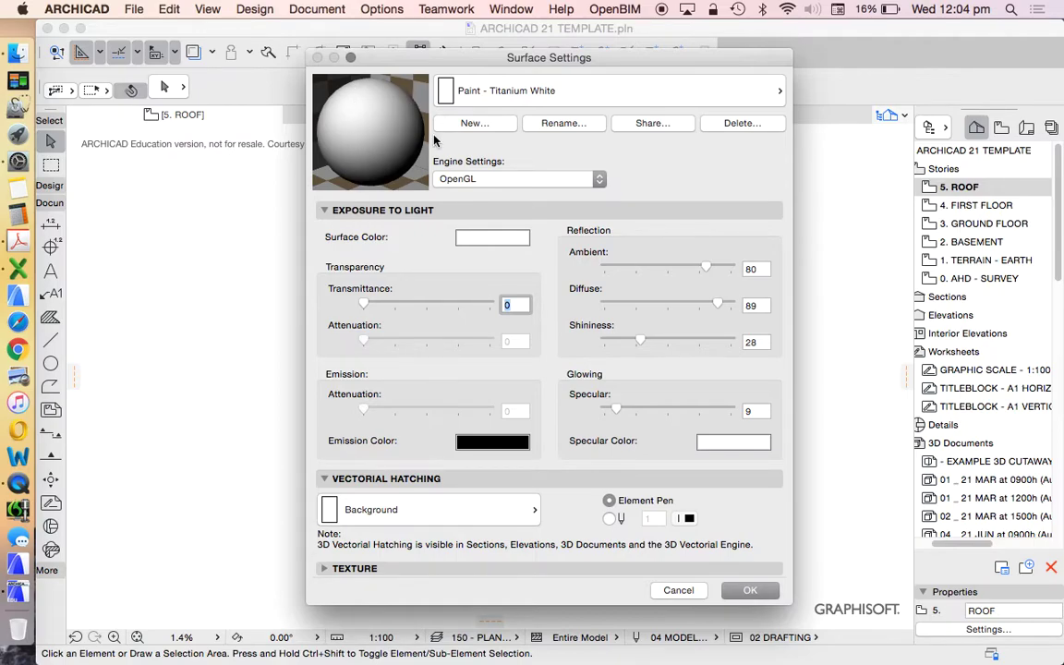
click(540, 182)
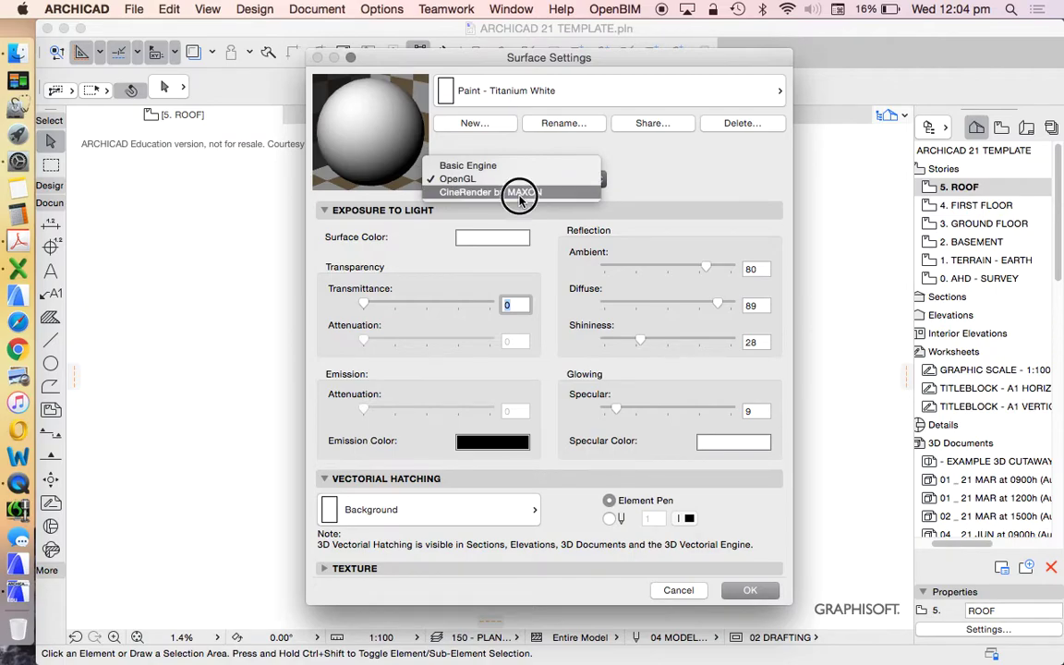
click(518, 192)
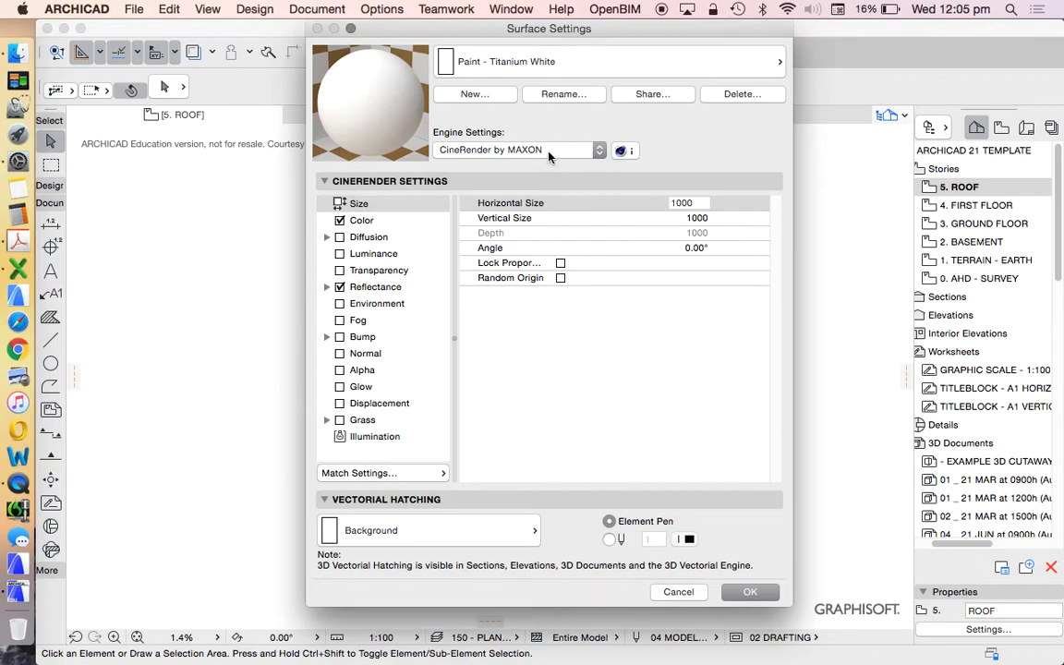
click(549, 152)
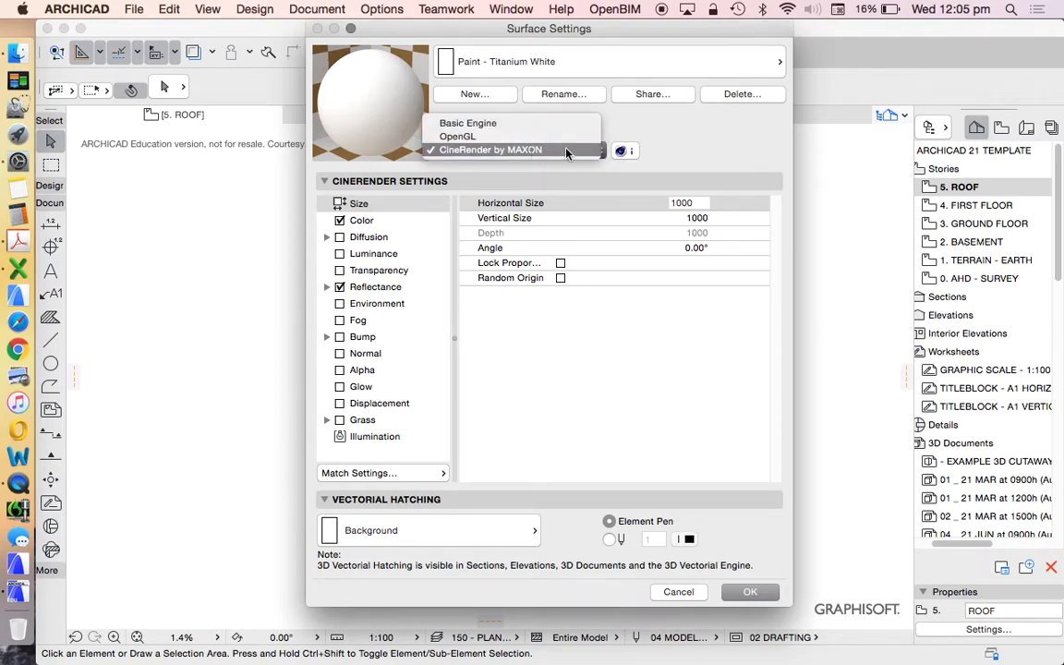
click(708, 146)
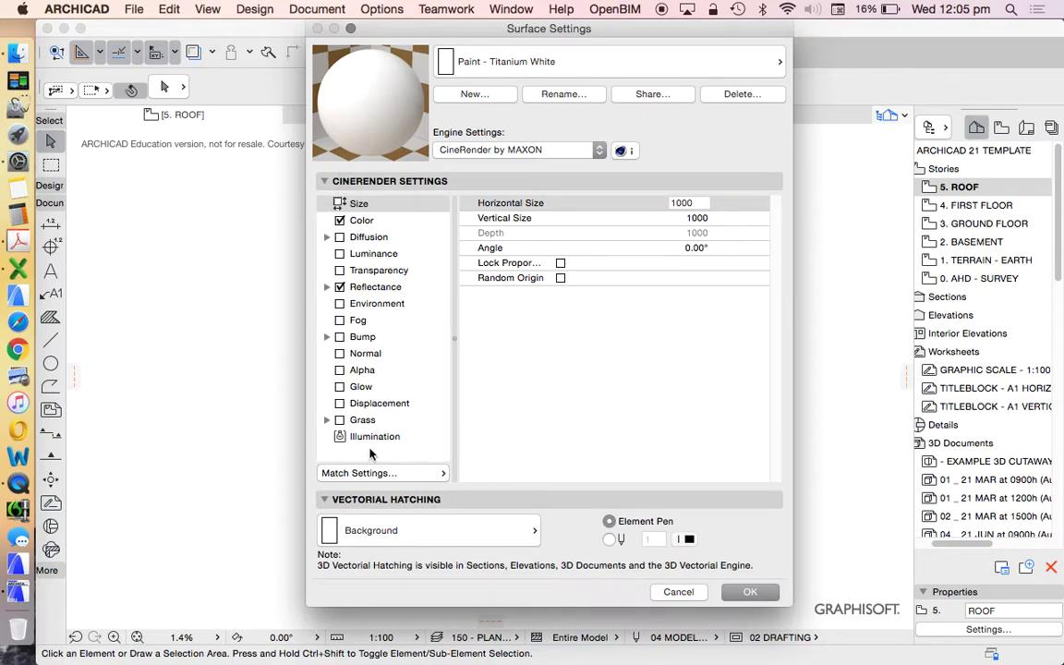
click(534, 151)
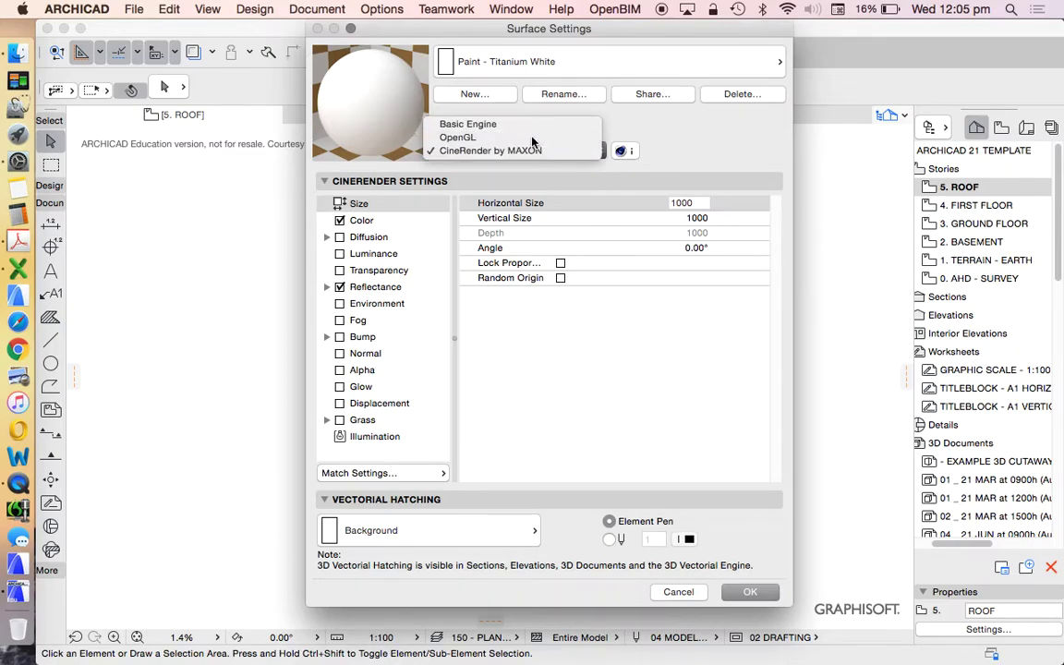
click(532, 137)
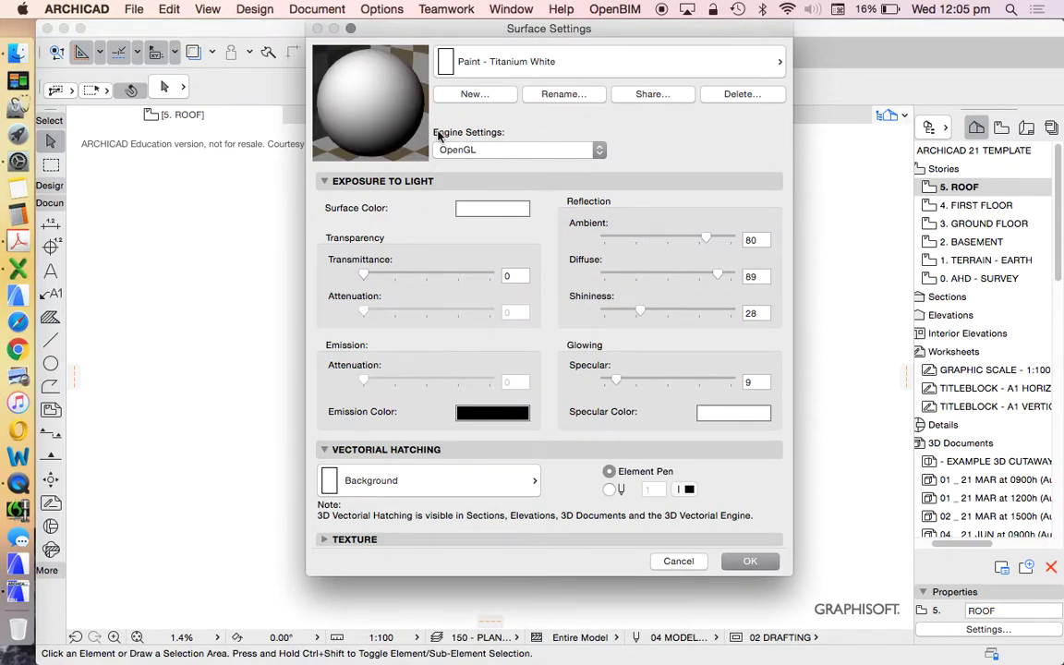
click(508, 151)
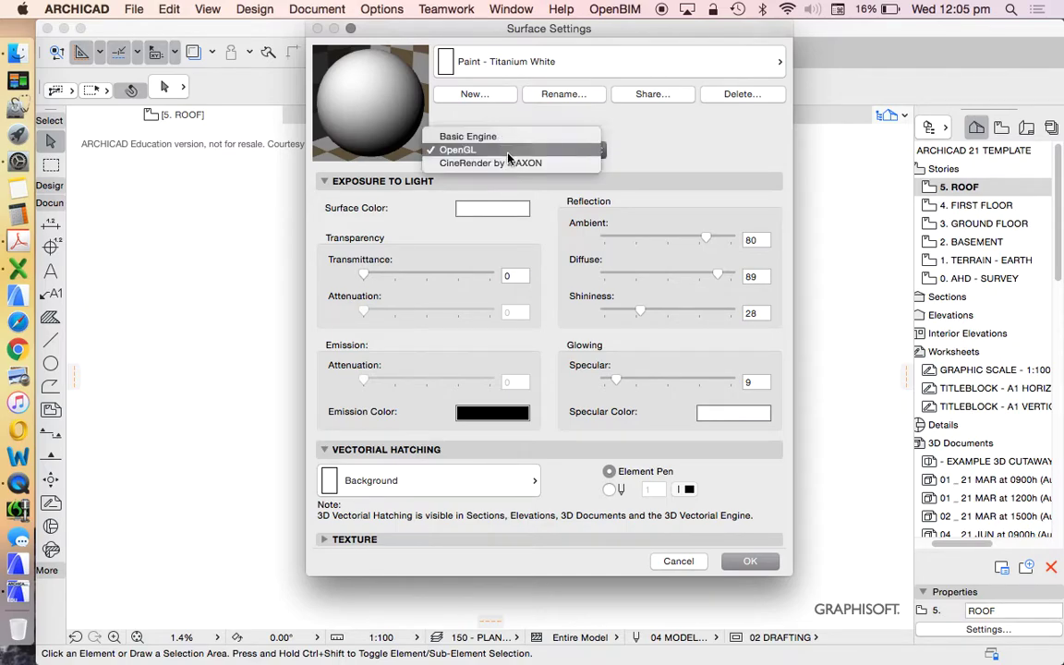
click(471, 136)
click(478, 149)
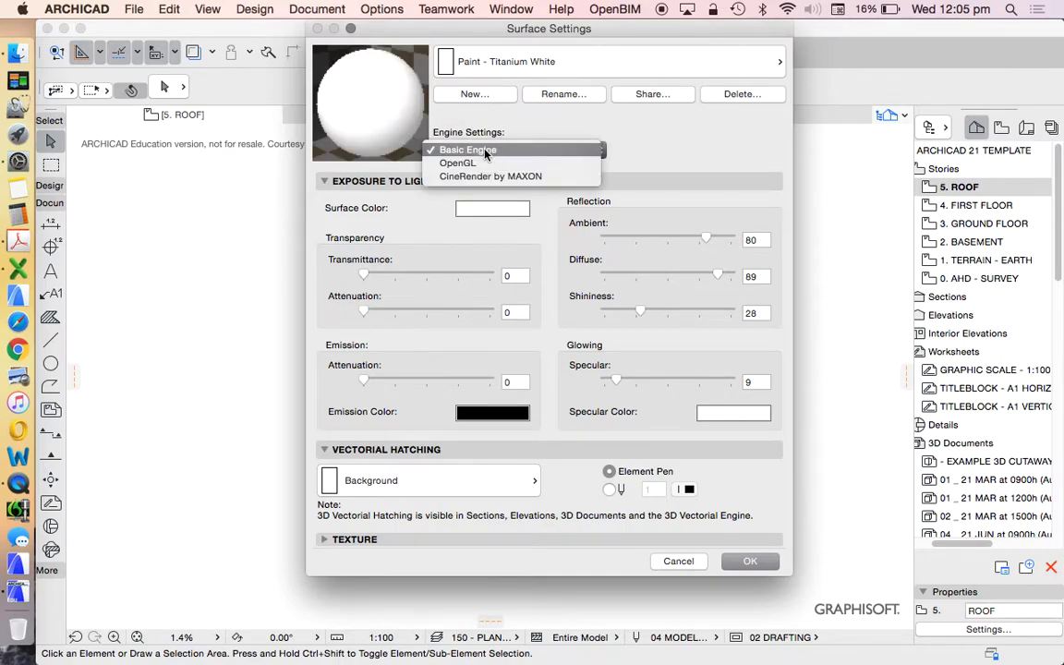
click(480, 163)
click(489, 150)
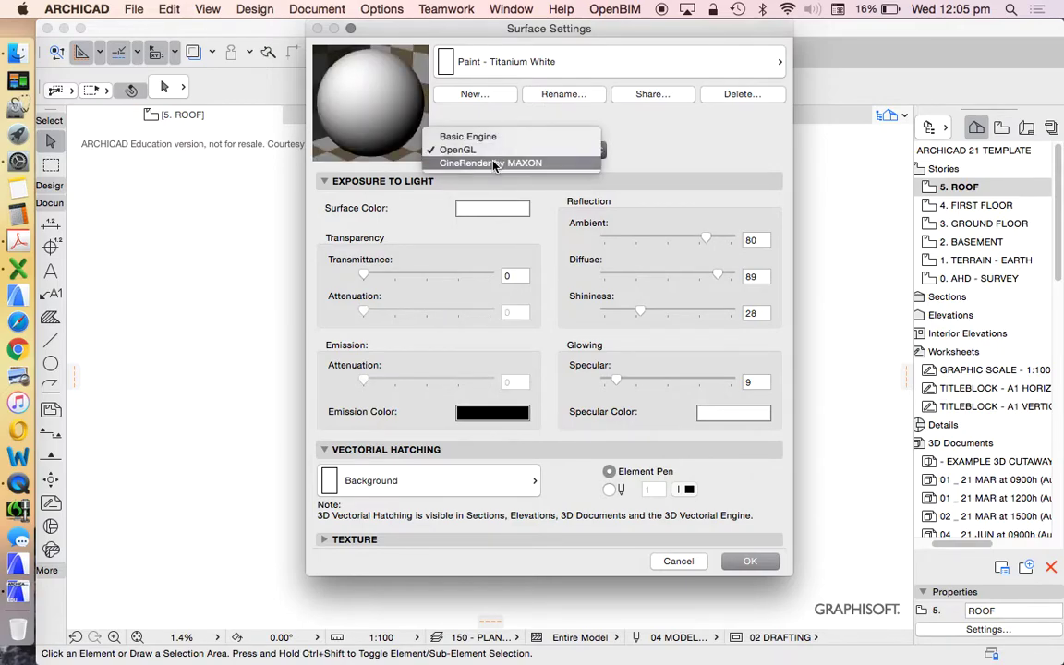
click(495, 164)
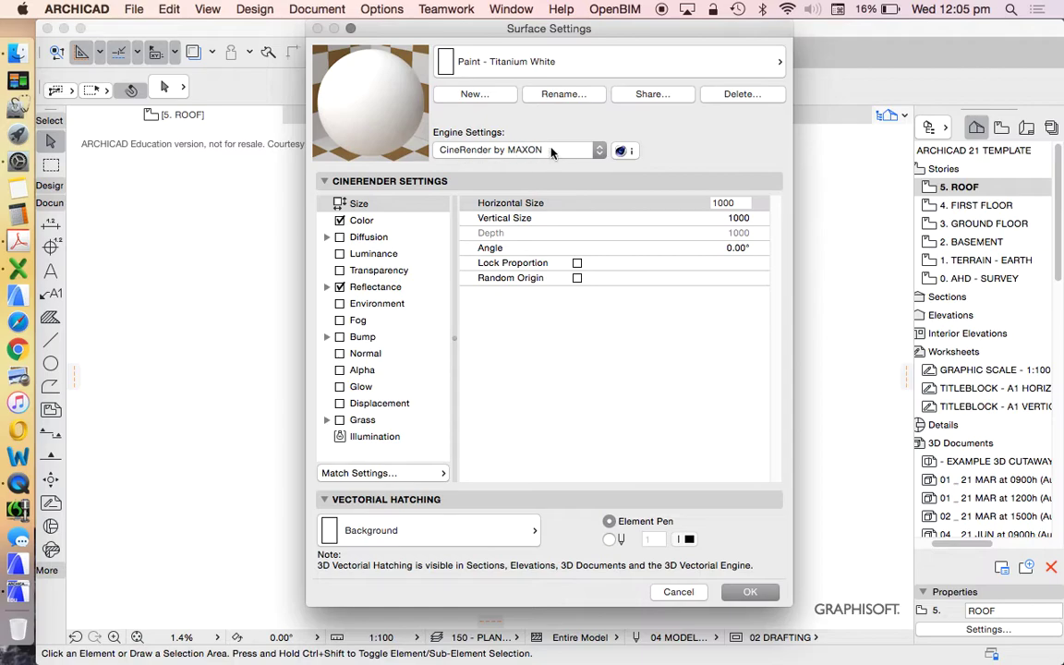
Match Paint - Titanium White's engine settings, then compare its Basic, OpenGL and CineRender settings
click(413, 474)
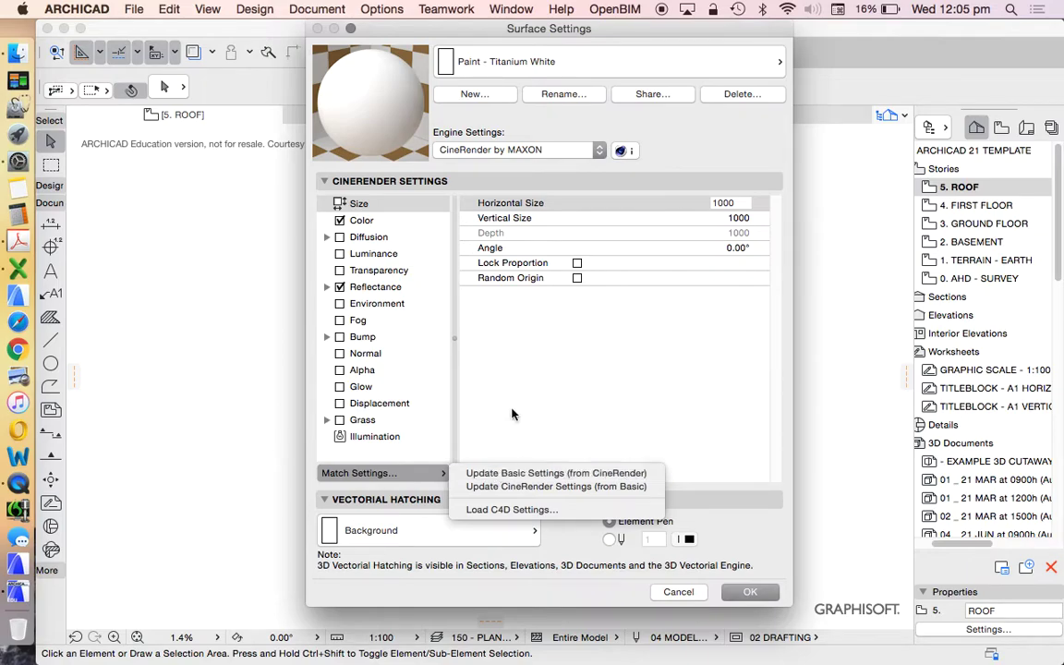
click(496, 474)
click(563, 148)
click(557, 124)
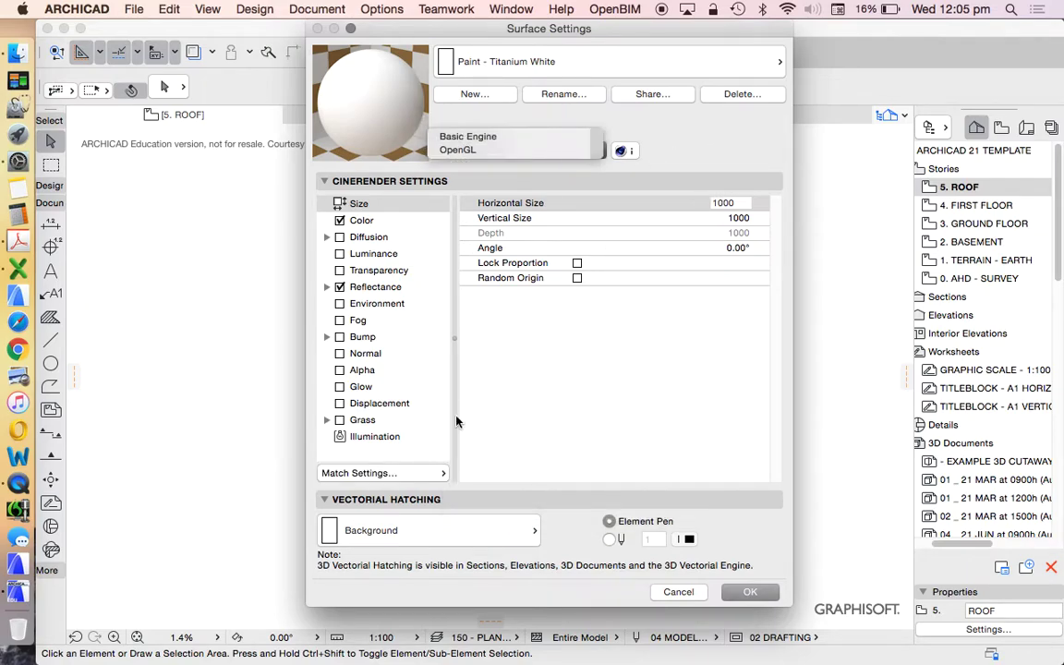
click(504, 150)
click(499, 163)
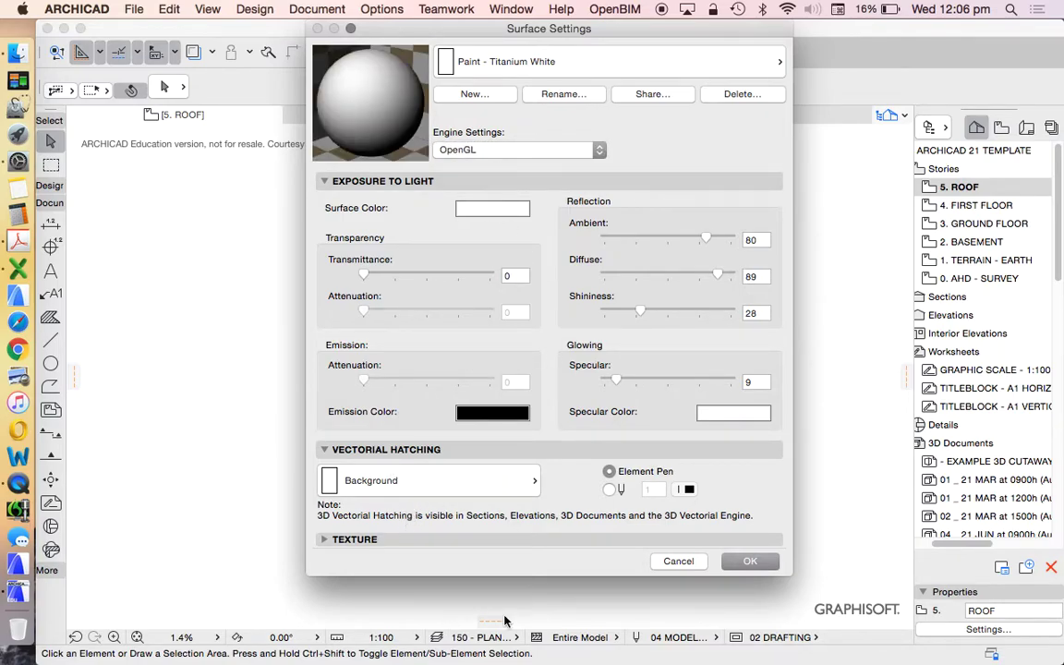
click(517, 149)
click(513, 134)
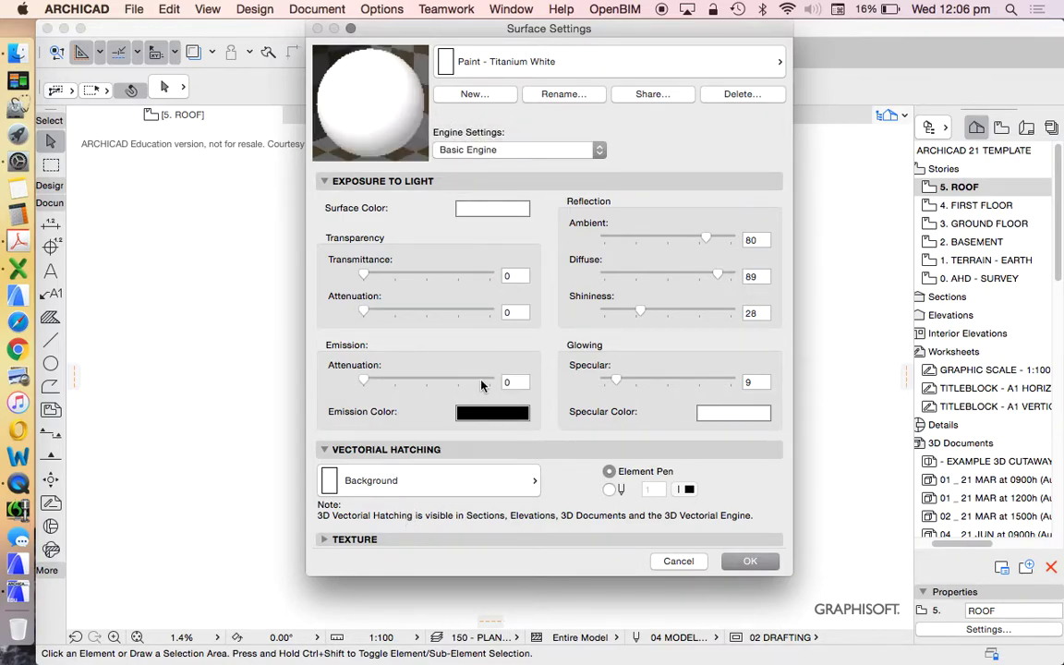
click(471, 149)
click(516, 178)
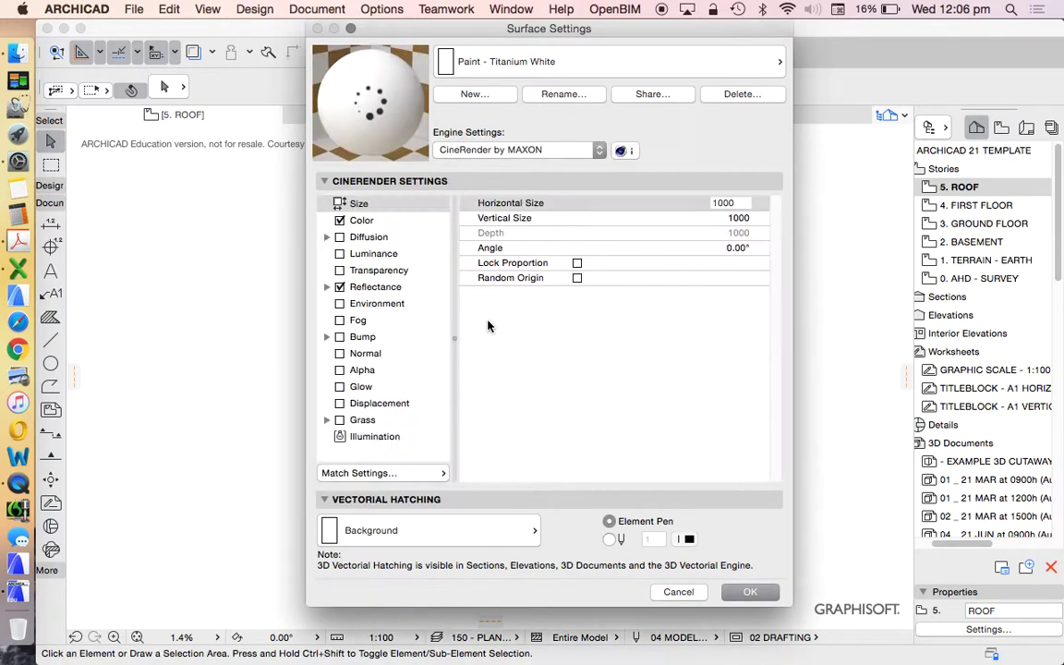
Update CineRender from Basic settings, then show OpenGL settings (ambient 80, diffuse 89, shininess 28, specular 9)
click(360, 473)
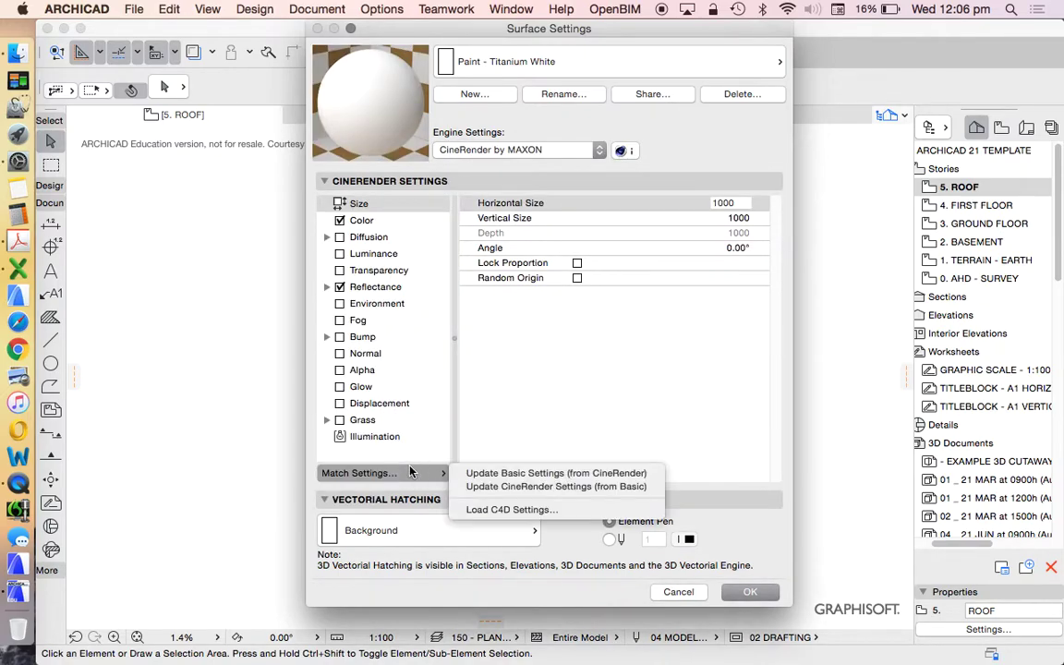
click(549, 488)
click(598, 150)
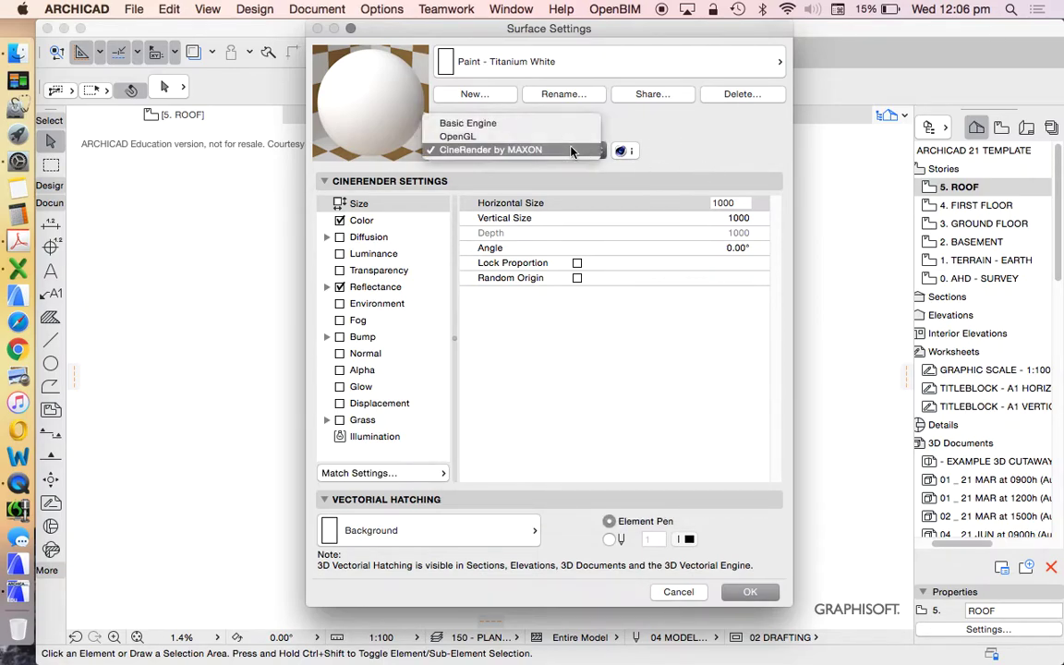
click(471, 135)
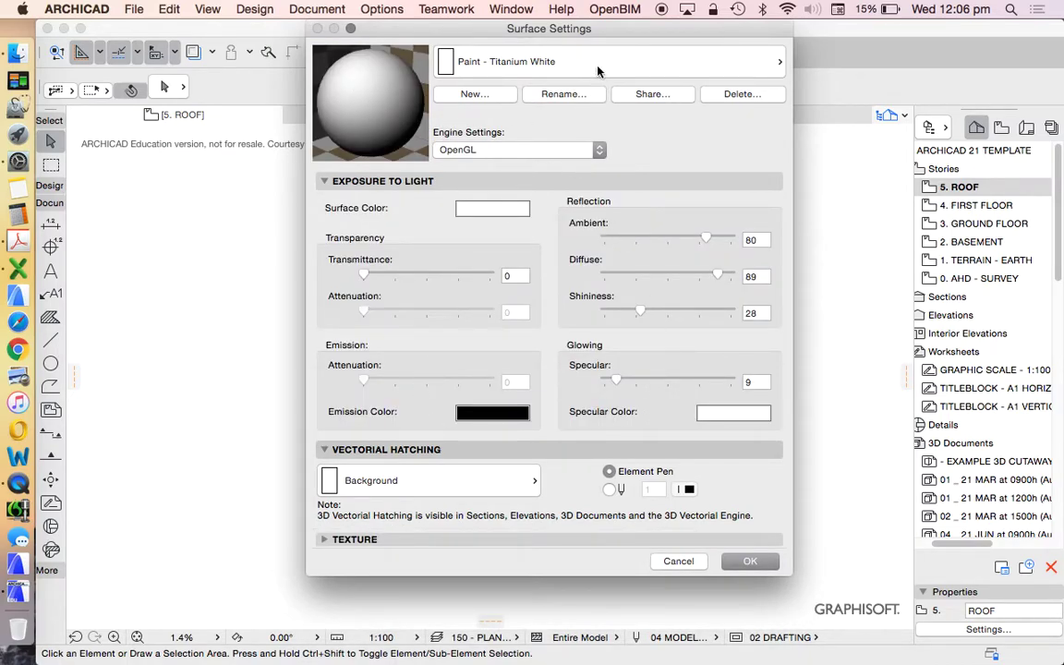
drag(425, 27, 397, 29)
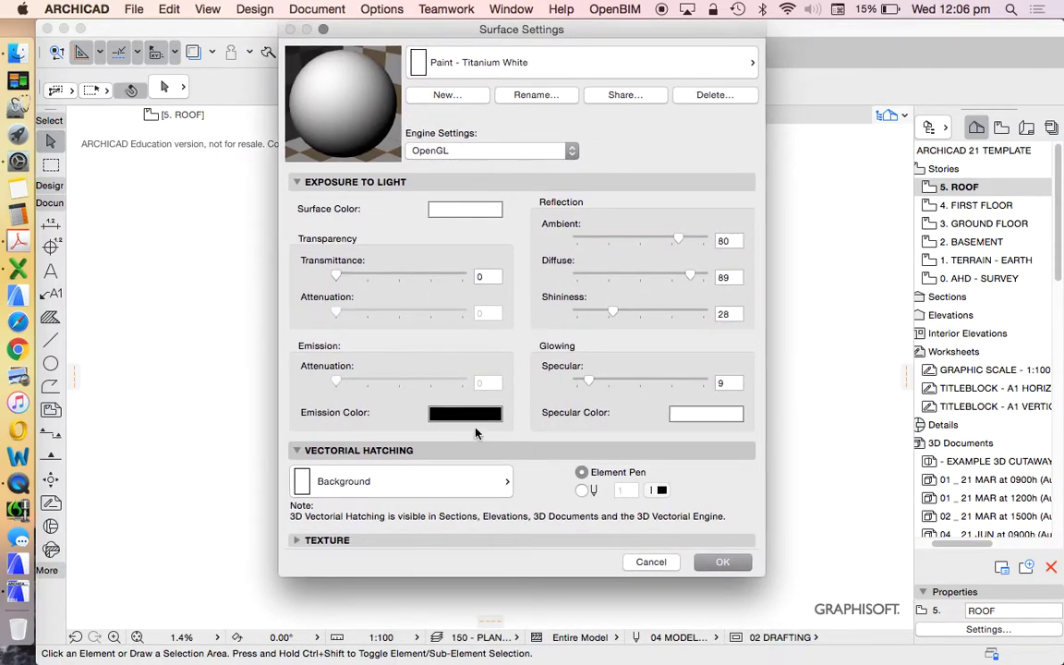
Check the vectorial hatching fill list, then switch the surface to Brick - Red
click(378, 483)
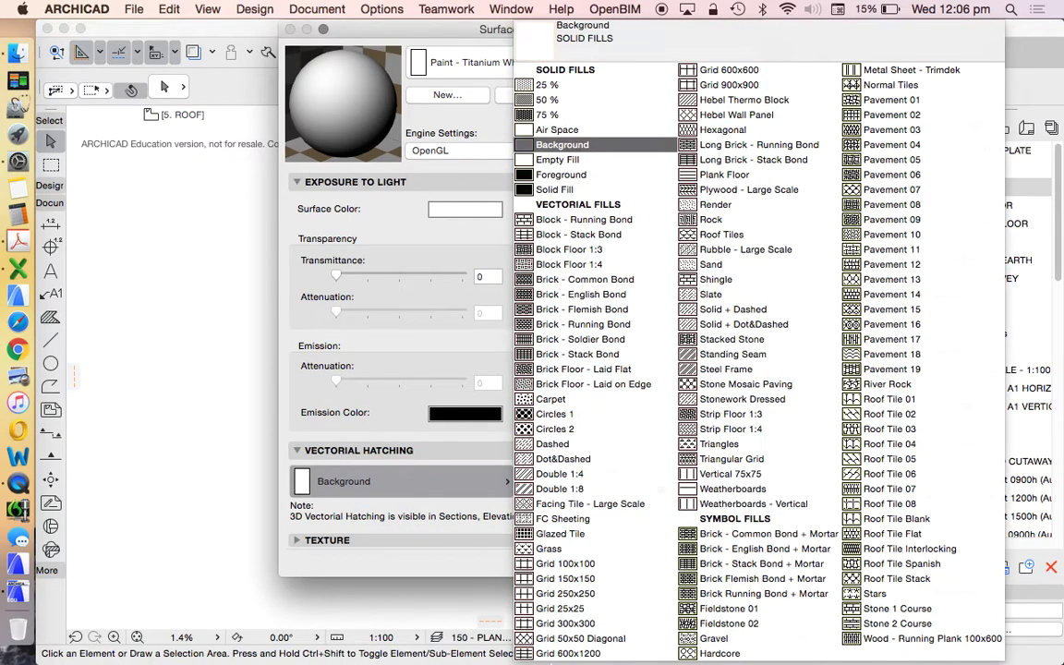
click(446, 240)
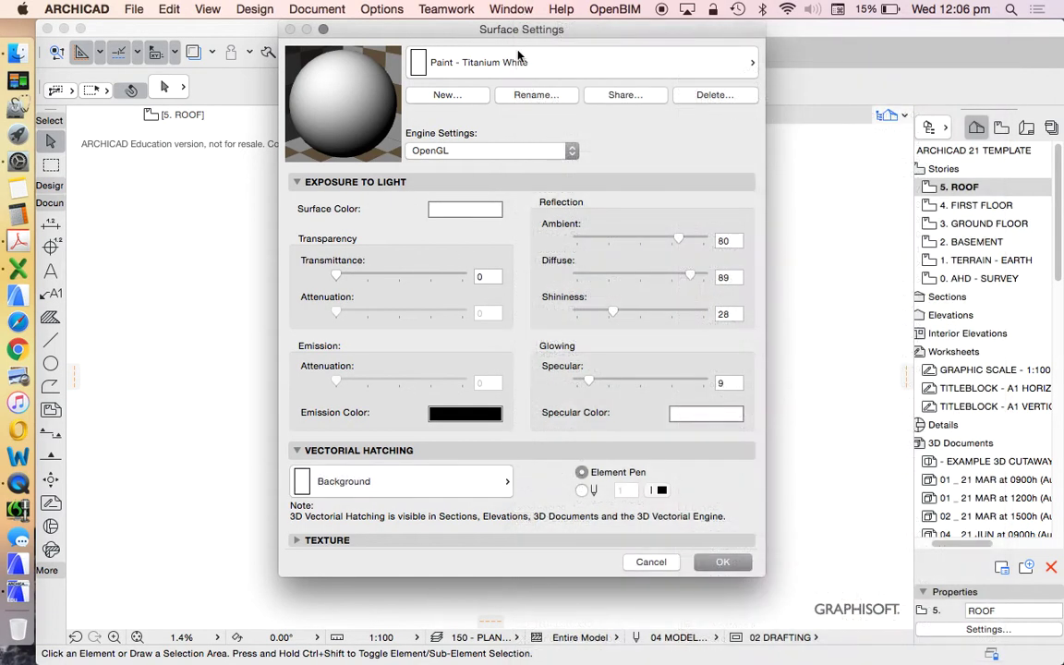
click(518, 63)
scroll(846, 238, up, 15)
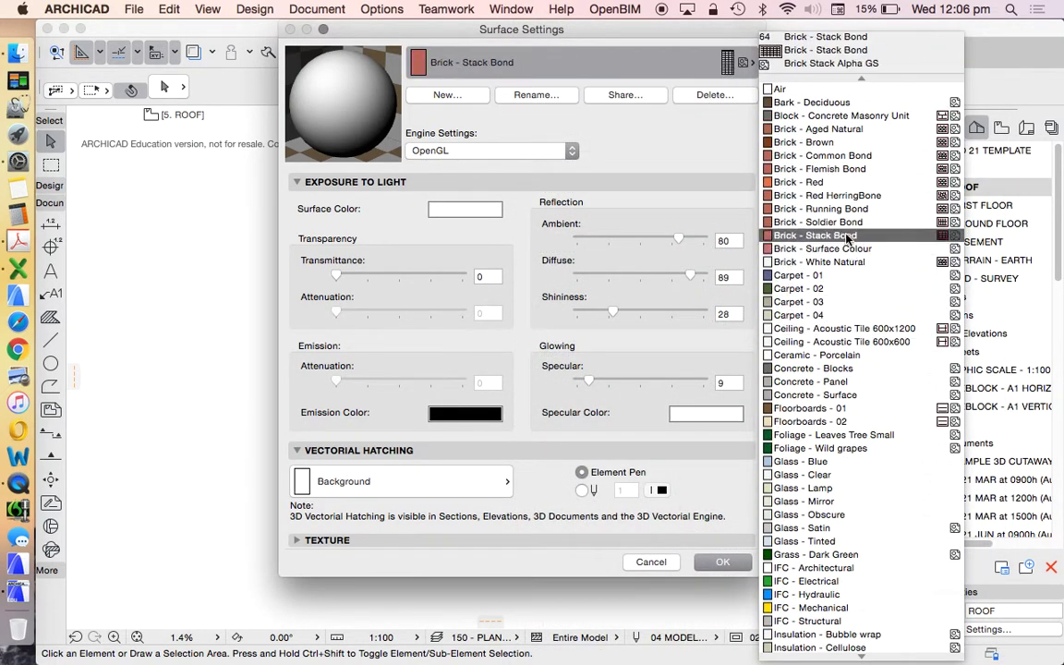
click(802, 180)
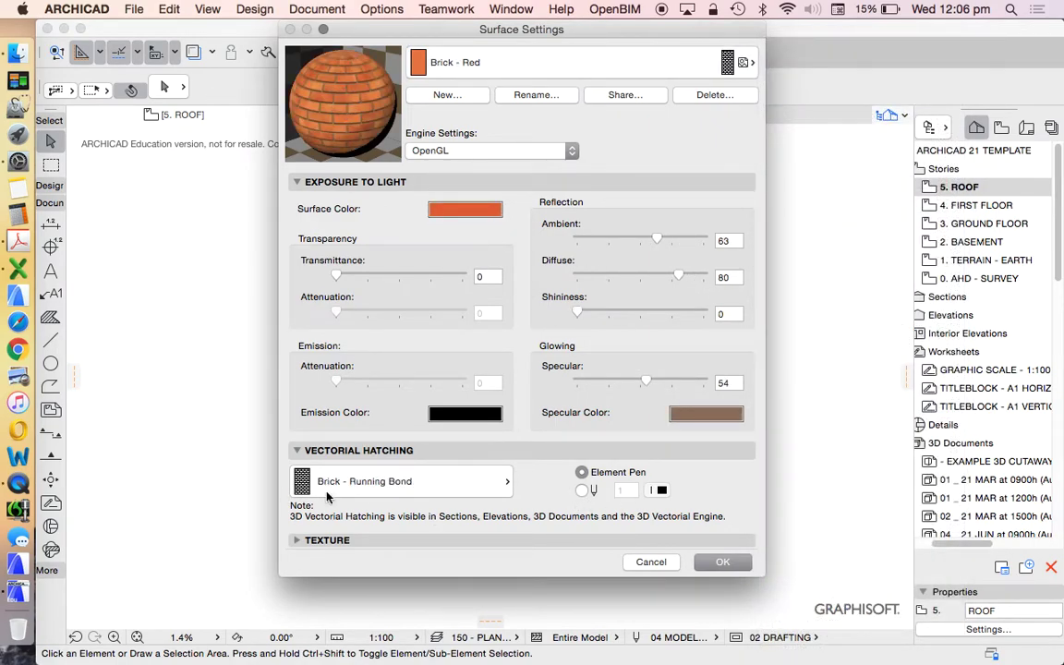
Keep Brick - Running Bond hatching and expand the texture, showing Brick Red-opt GS.jpg at 720 × 688
click(369, 487)
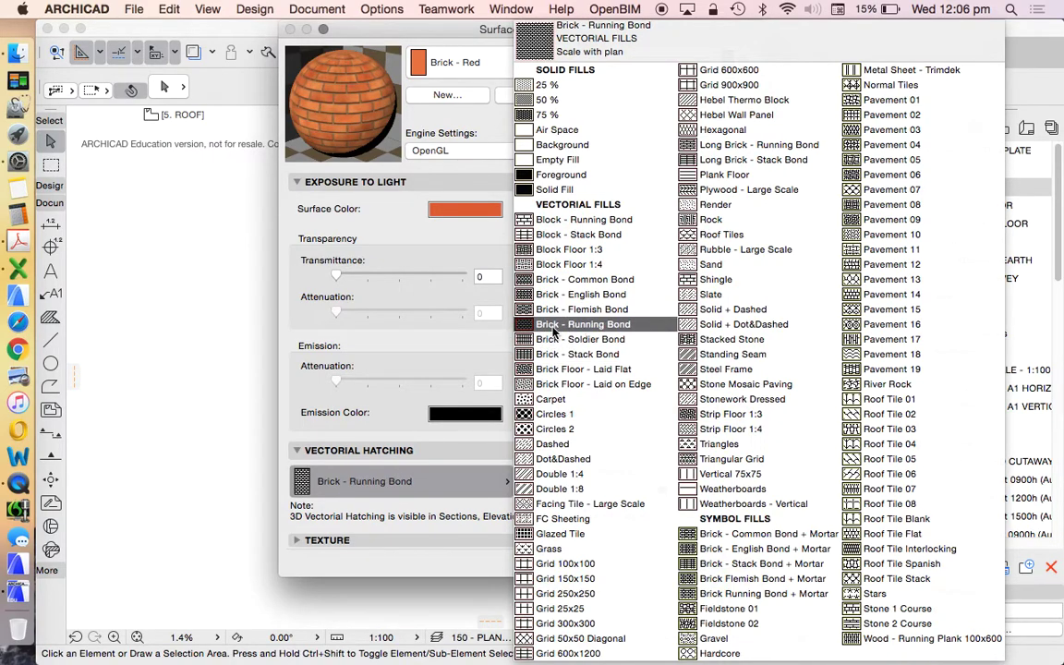
click(395, 310)
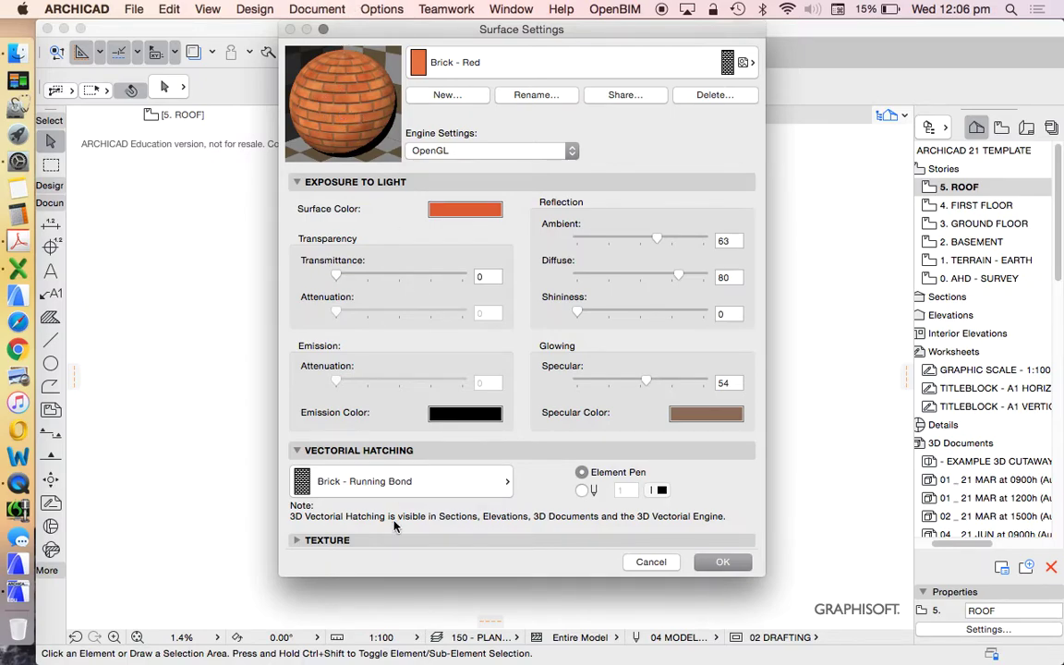
click(330, 541)
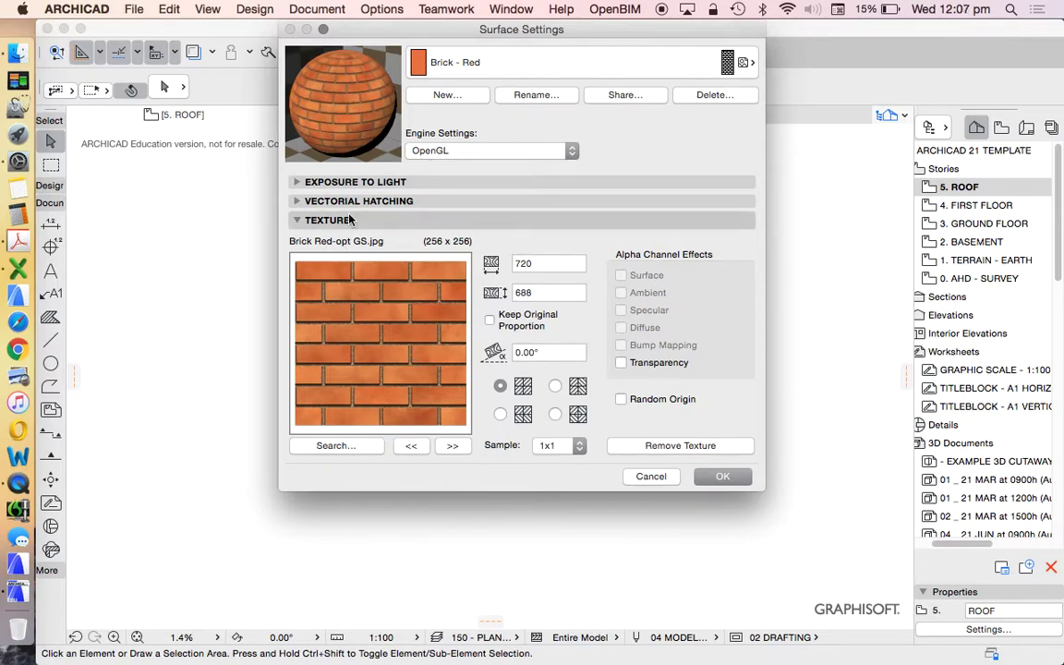
Expand Brick - Red's Vectorial Hatching (Brick - Running Bond kept) and Exposure to Light settings
click(308, 201)
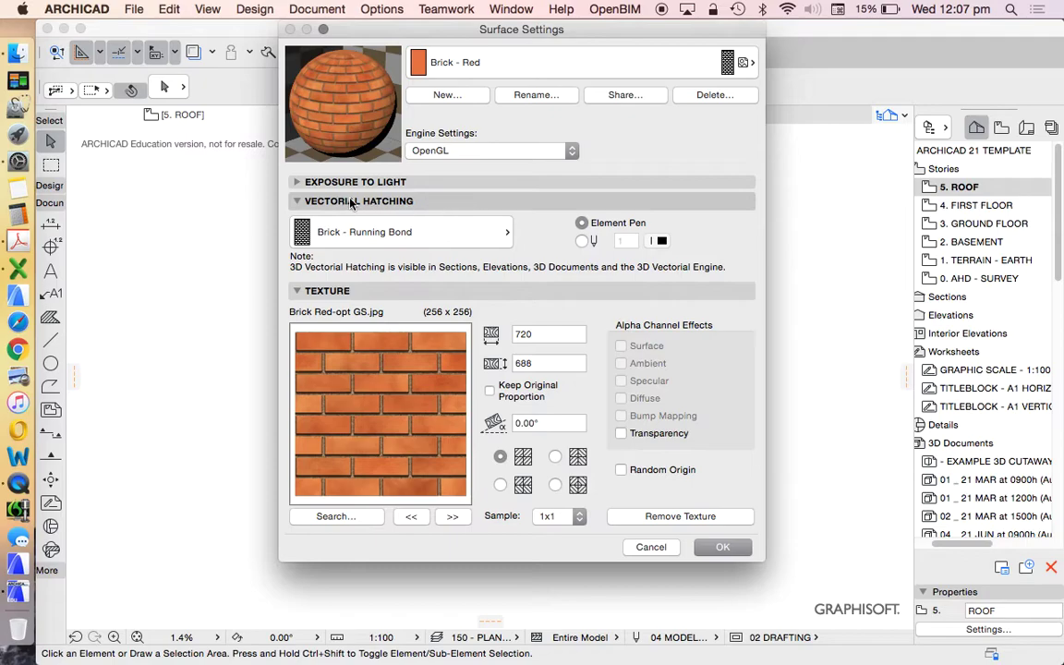
click(440, 231)
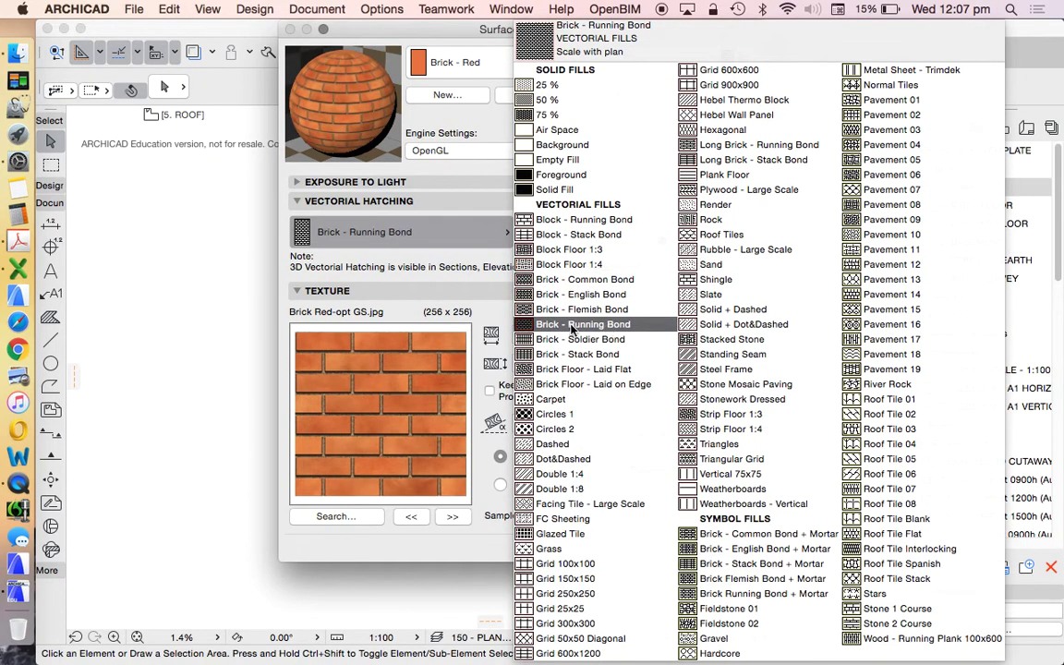
click(477, 188)
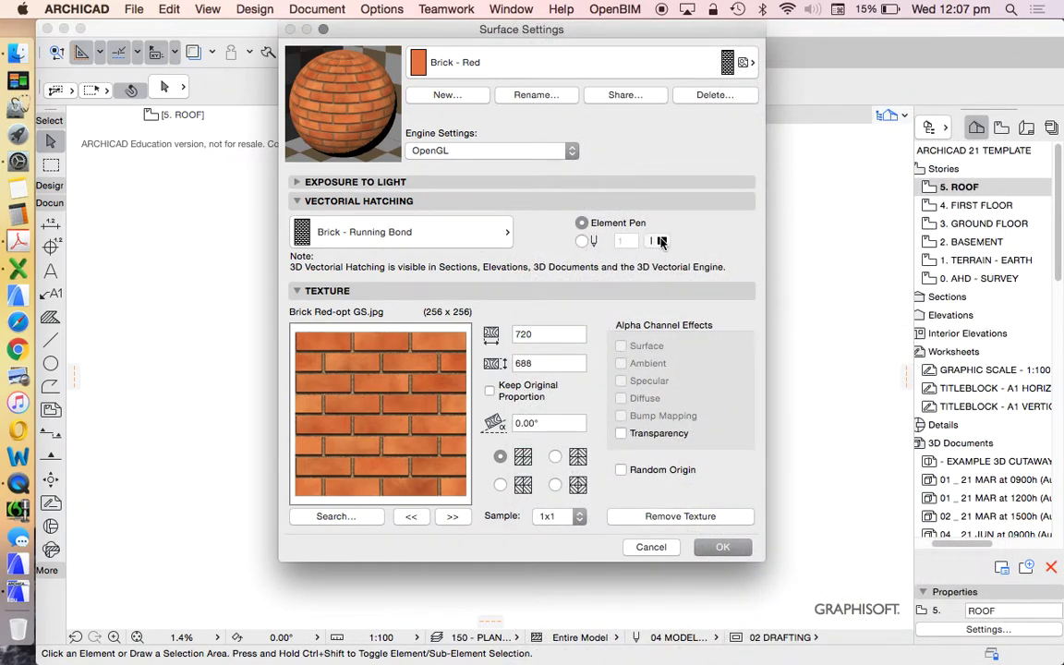
click(406, 182)
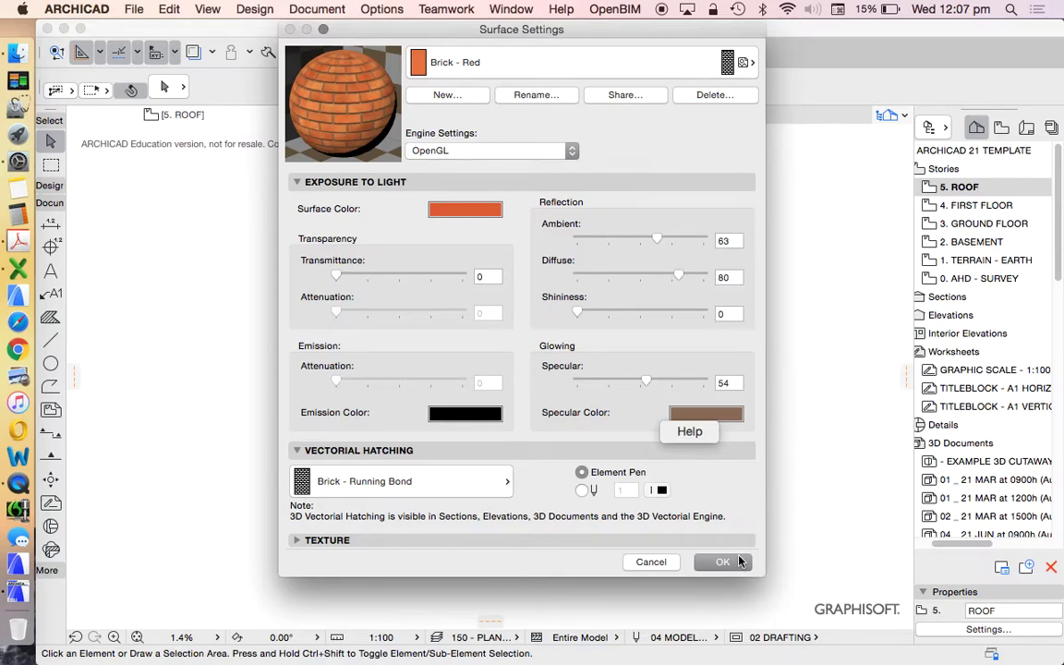
Accept the surface settings and go to Options > Element Attributes > Fill Types
click(739, 562)
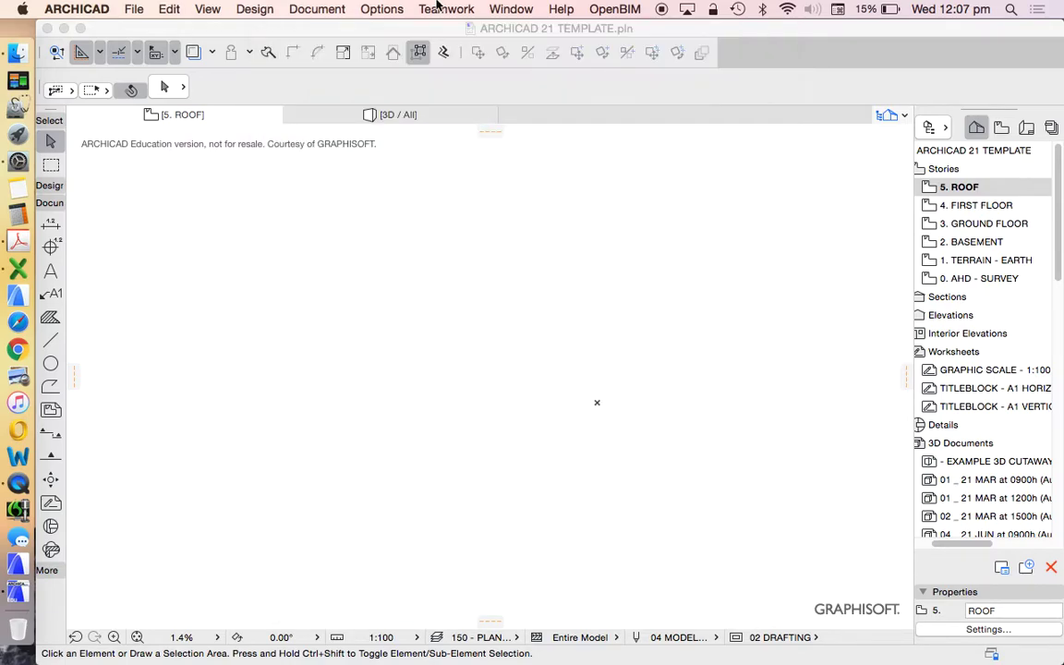
click(384, 15)
click(373, 9)
click(378, 11)
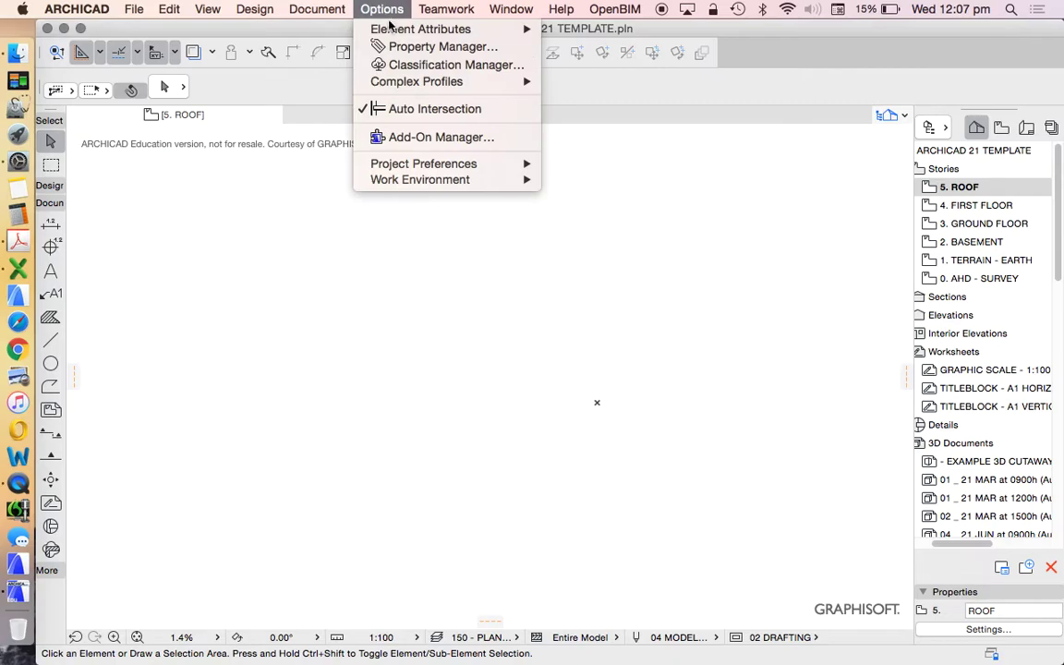
mouse_move(422, 30)
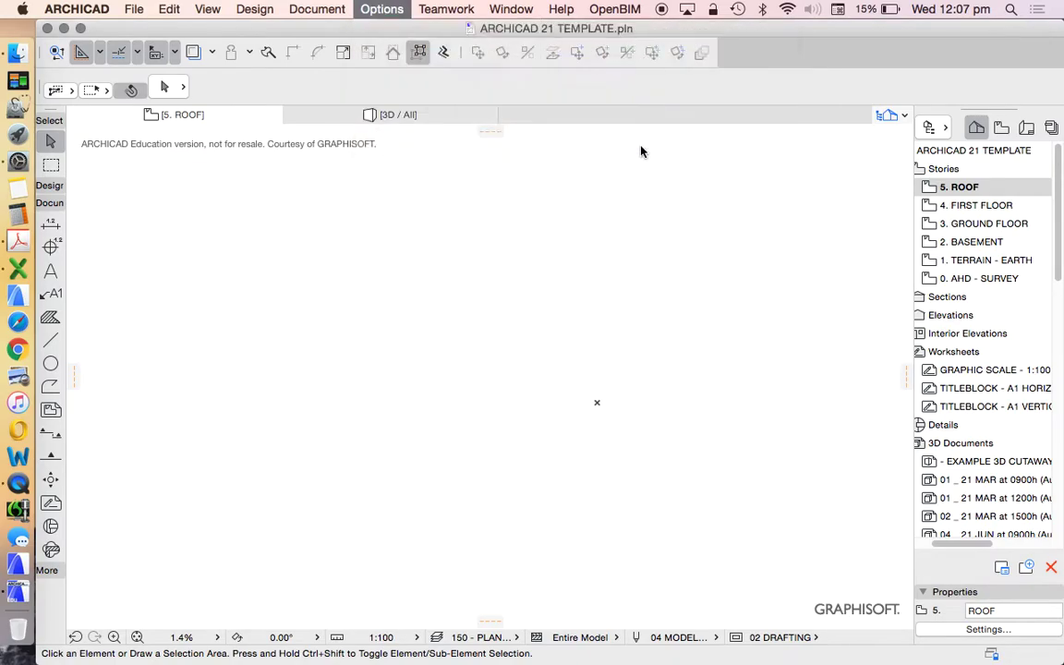
Browse the Brick - Common Bond, English Bond and Flemish Bond fill settings
click(457, 107)
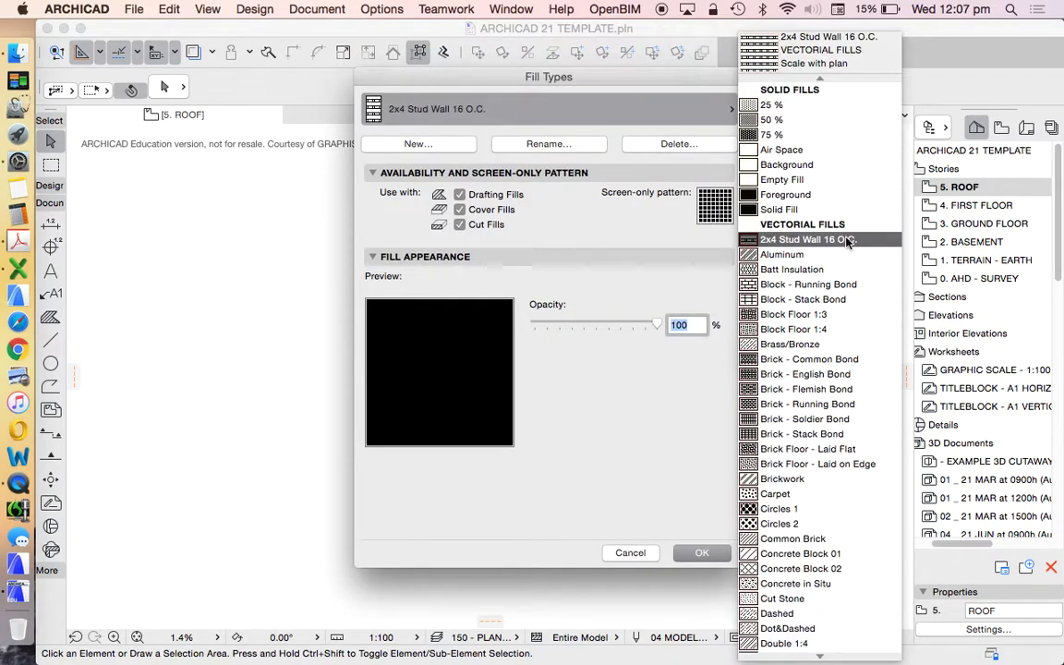
click(811, 359)
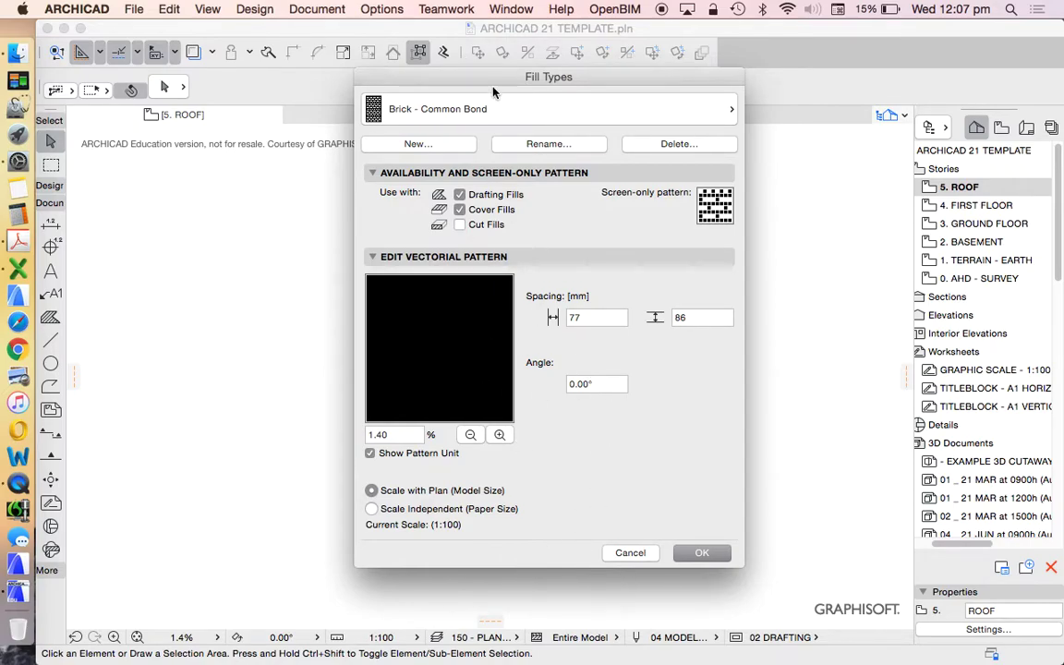
click(514, 112)
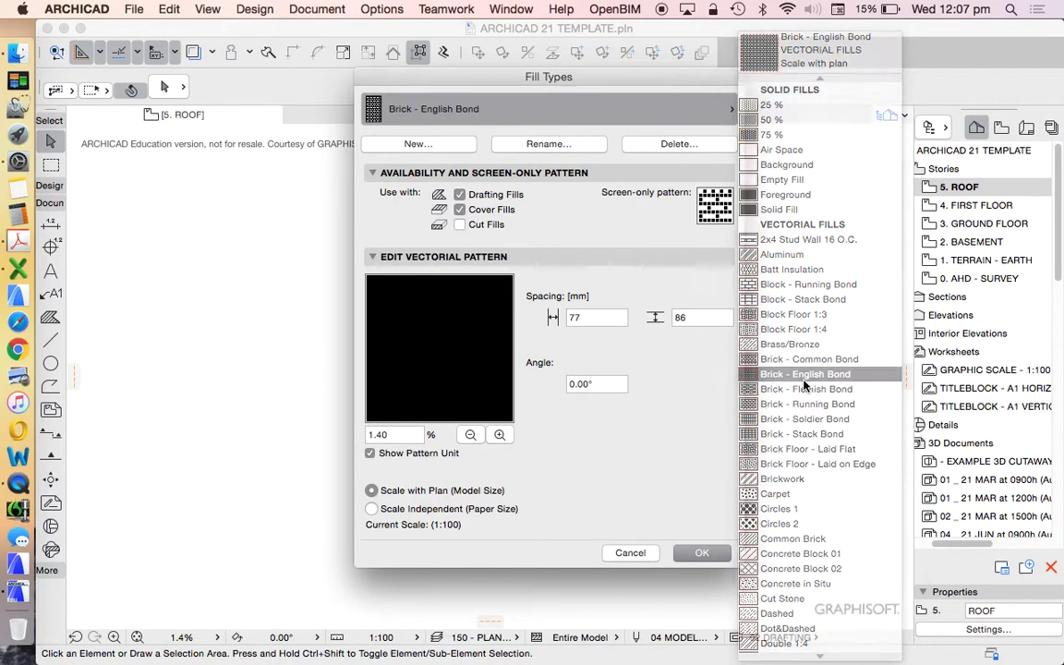
click(807, 374)
click(515, 109)
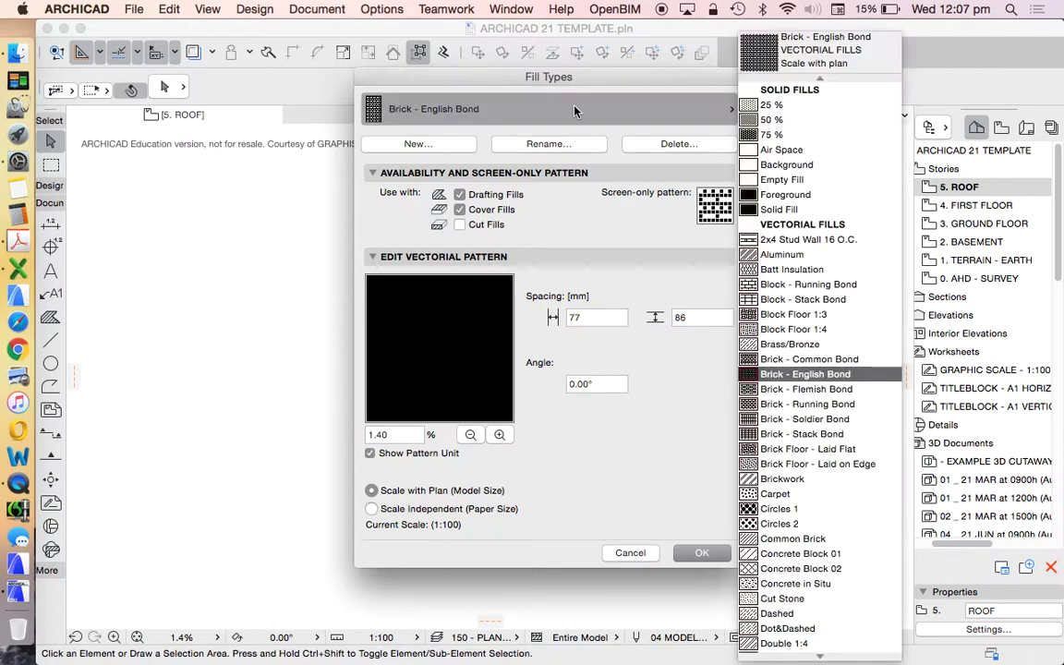
click(799, 390)
Set the pattern preview magnification to 10, then zoom it down and back up to 12800%
double_click(411, 433)
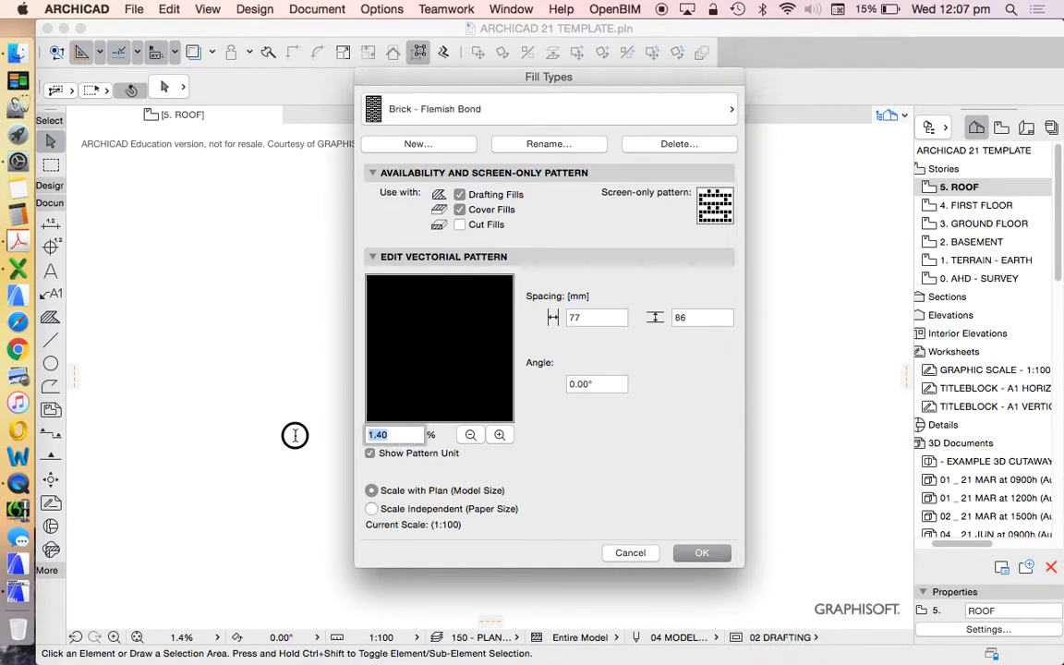
text(10)
key(Tab)
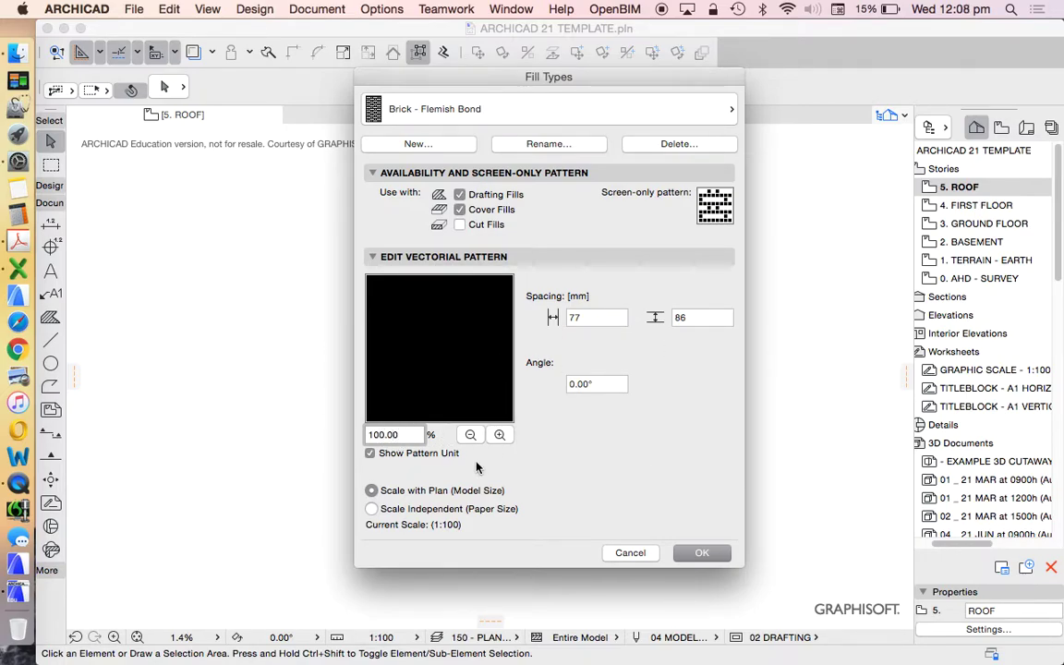
click(469, 435)
click(469, 435)
click(469, 435)
click(469, 435)
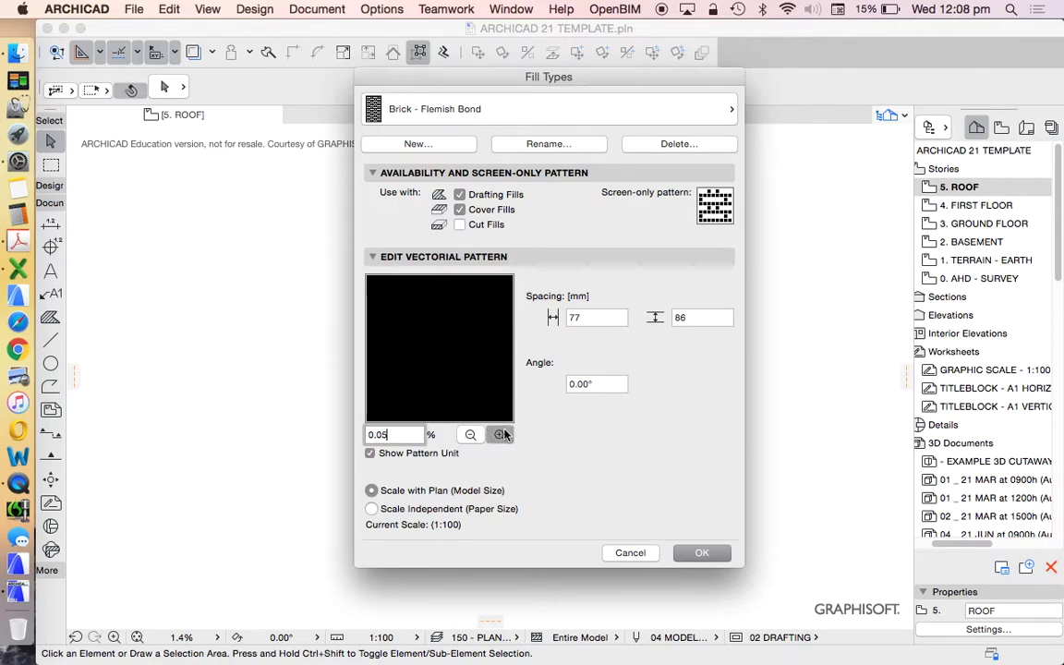
click(500, 436)
click(500, 435)
click(500, 435)
click(499, 435)
click(500, 435)
click(500, 435)
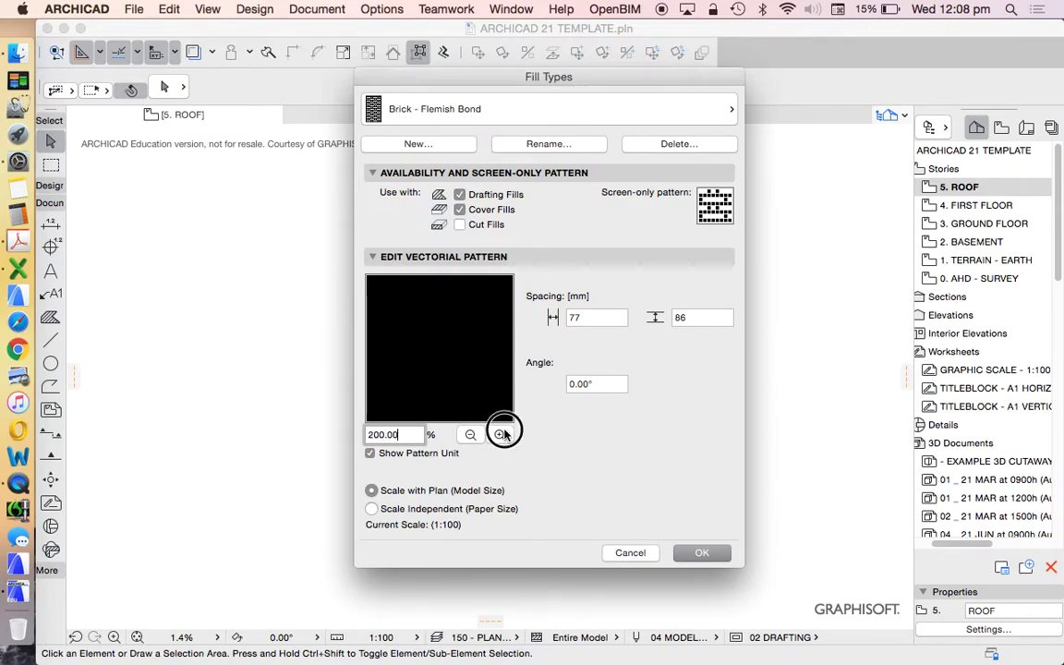
click(500, 436)
click(500, 435)
click(500, 435)
click(500, 436)
click(499, 435)
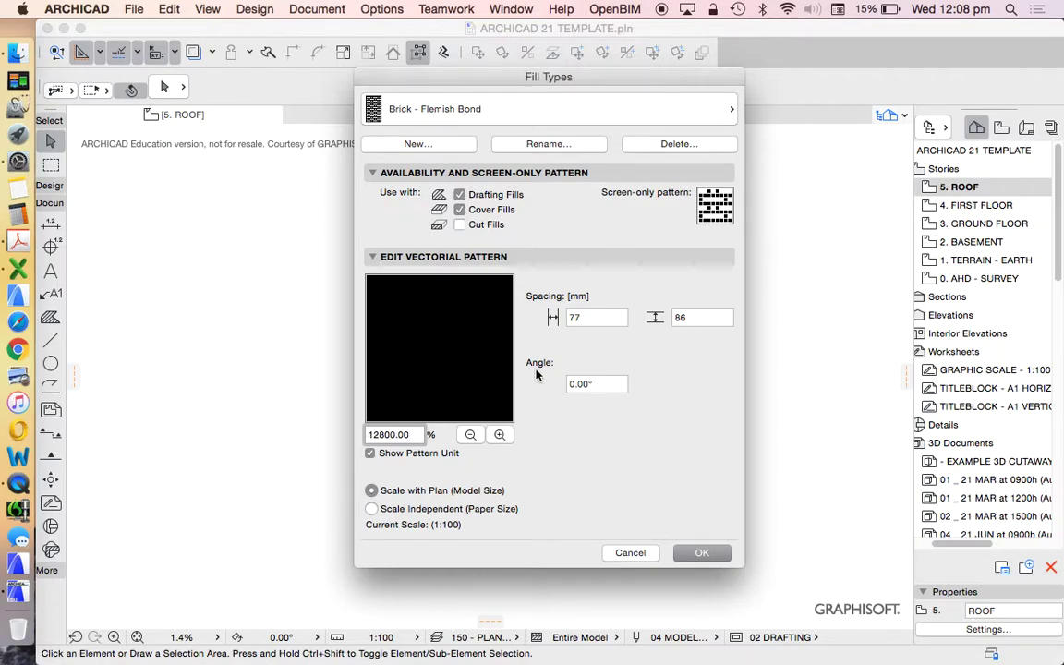
click(457, 108)
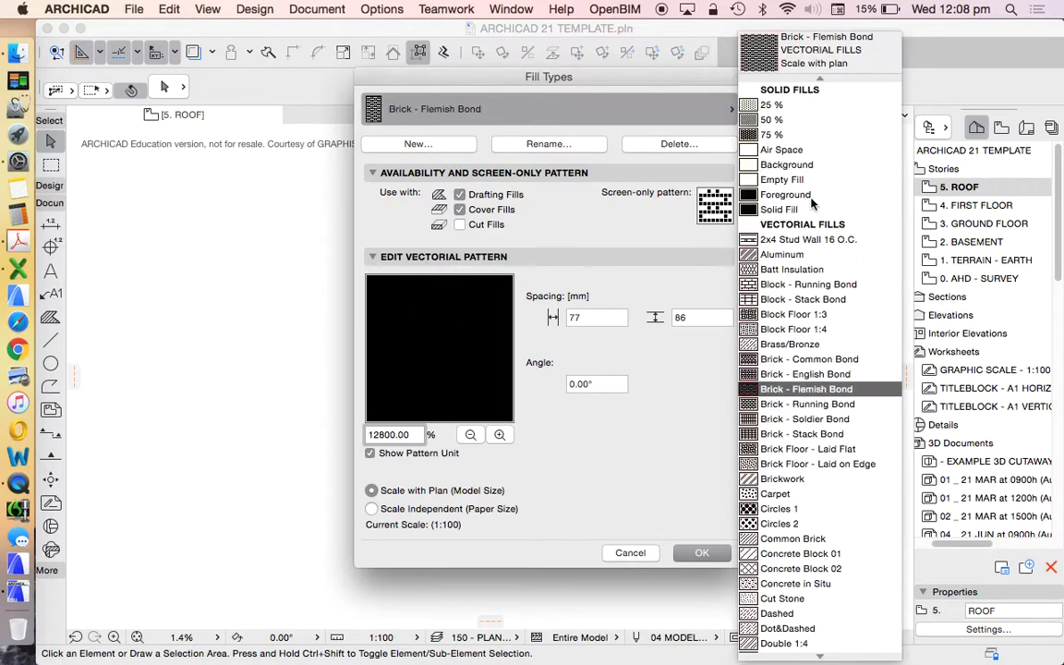
Show Block Floor 1:4, make it available for cut fills, and hide the preview's pattern unit
click(792, 329)
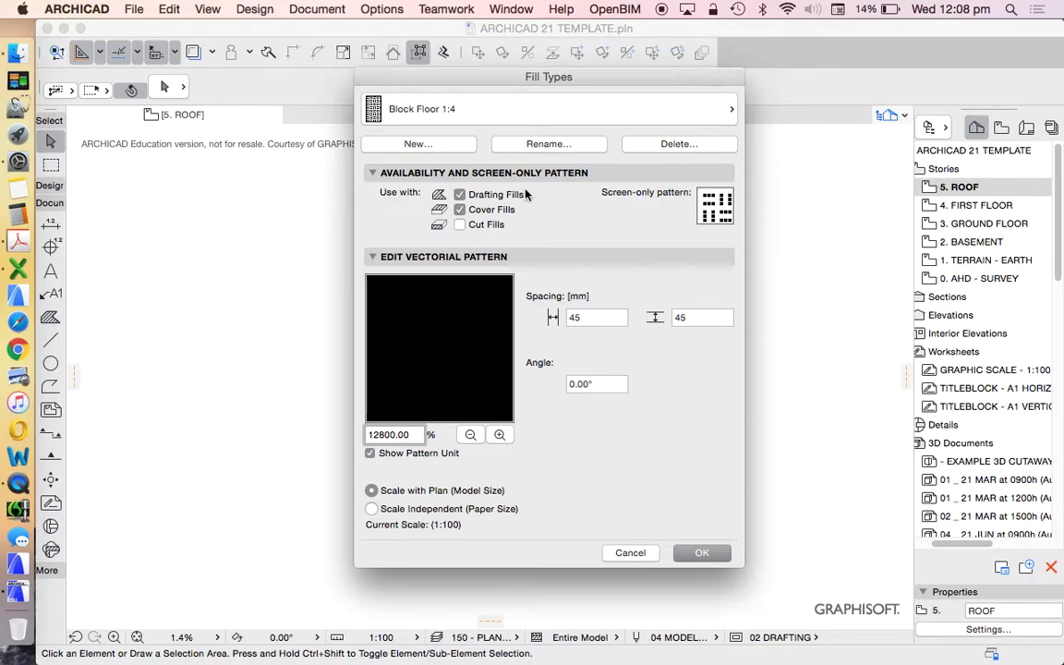
click(460, 224)
click(369, 453)
Switch to the Brickwork fill: 0.40 mm spacing at 45°, scaled at paper size
click(494, 108)
click(784, 472)
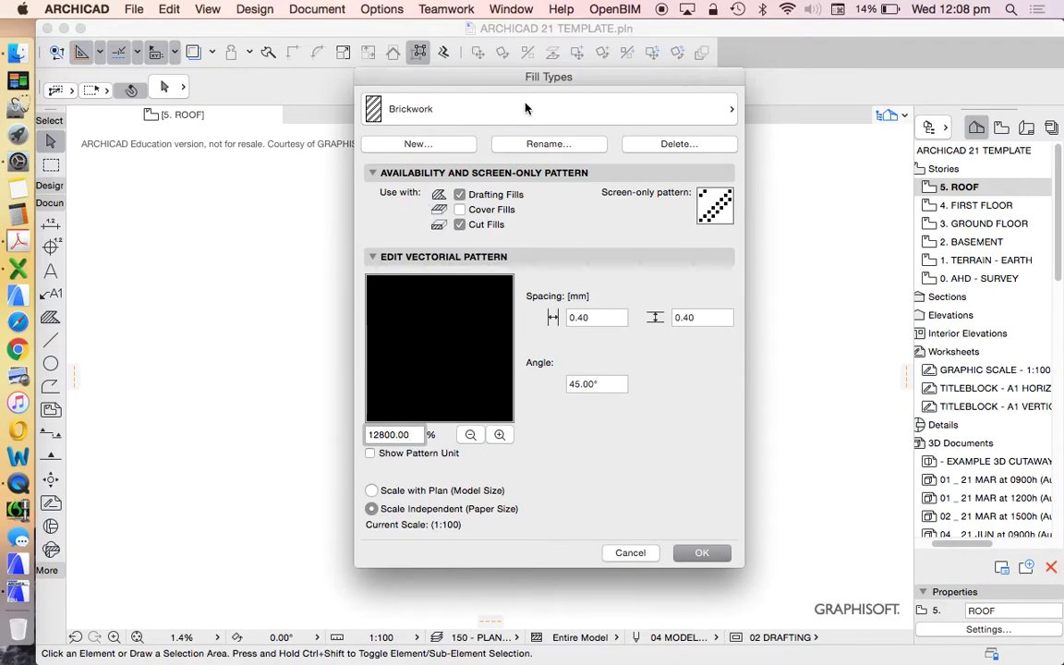
drag(511, 77, 486, 79)
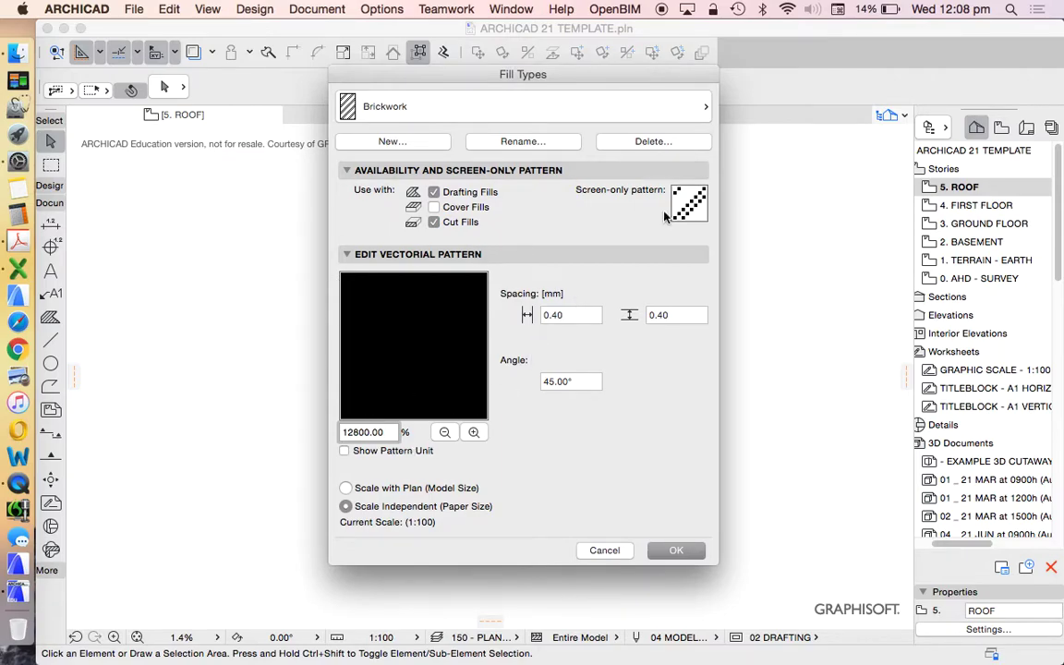
click(665, 104)
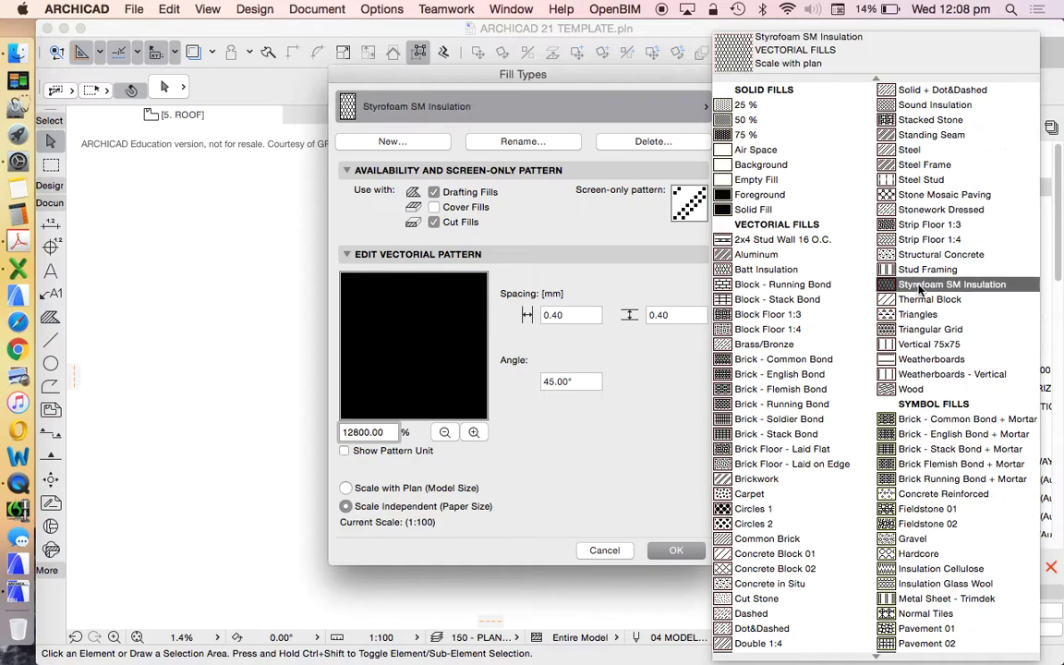
click(606, 262)
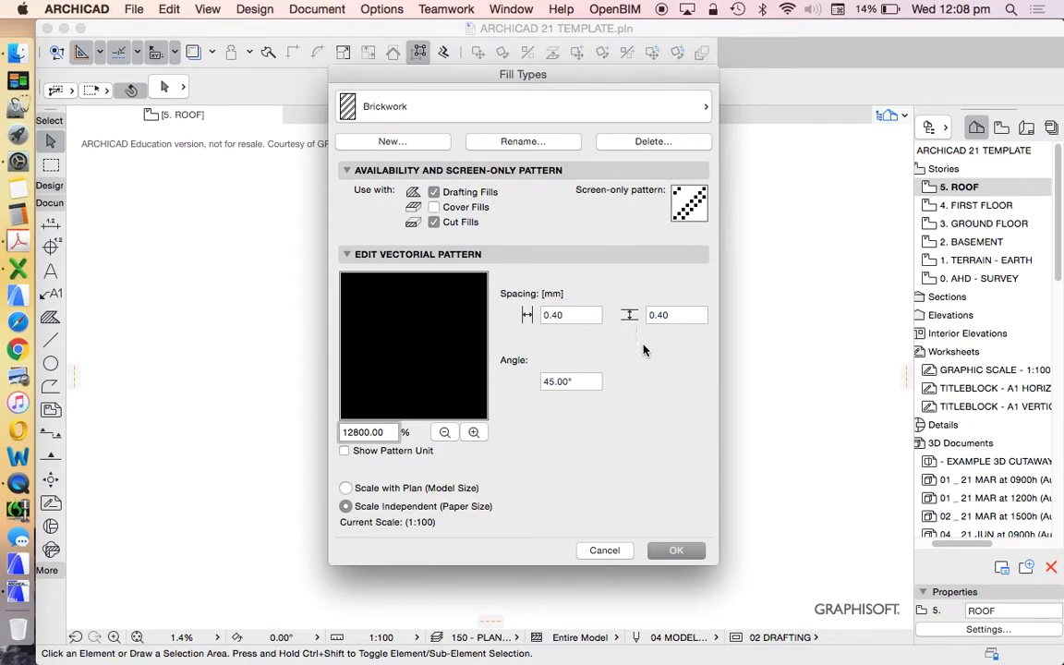
Browse the fill type list, keeping Brickwork, then inspect the Gravel fill
click(467, 106)
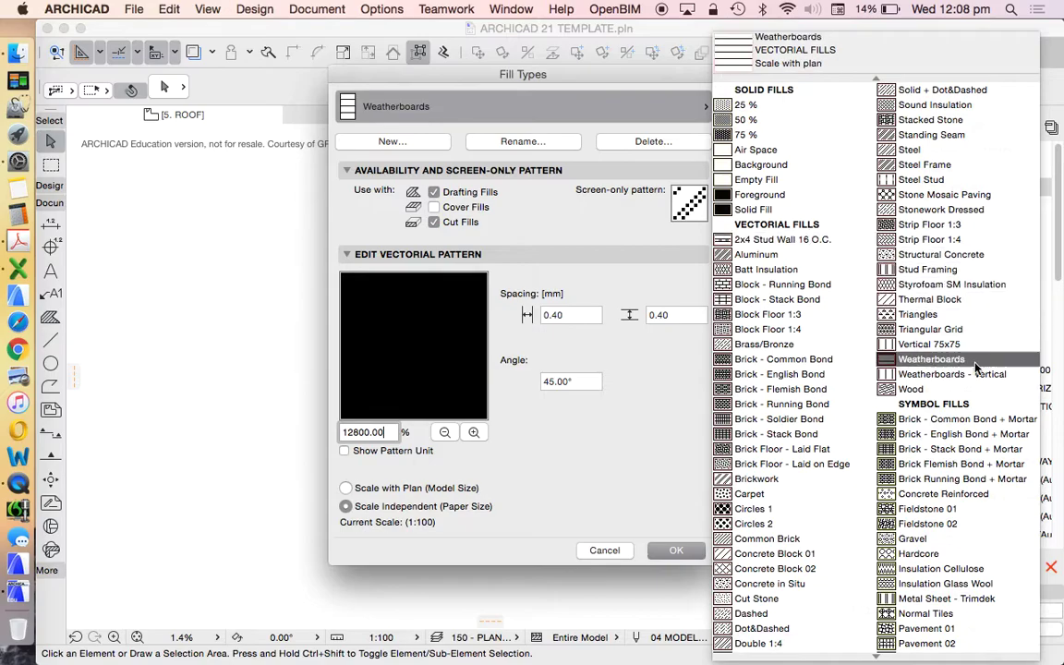
scroll(869, 355, down, 6)
scroll(965, 401, down, 9)
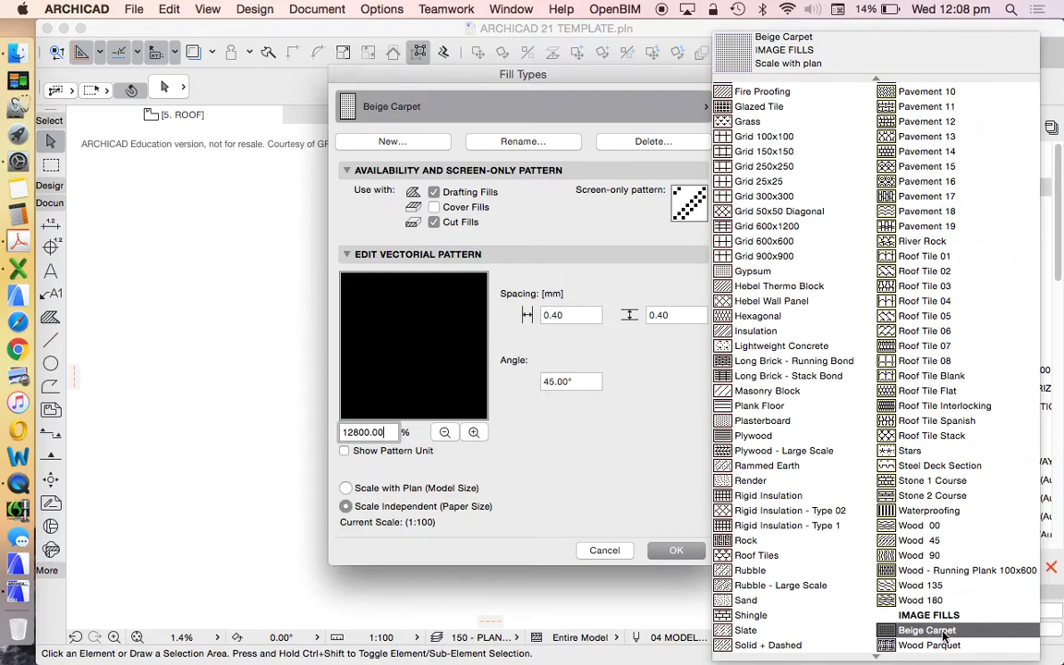
scroll(923, 314, up, 15)
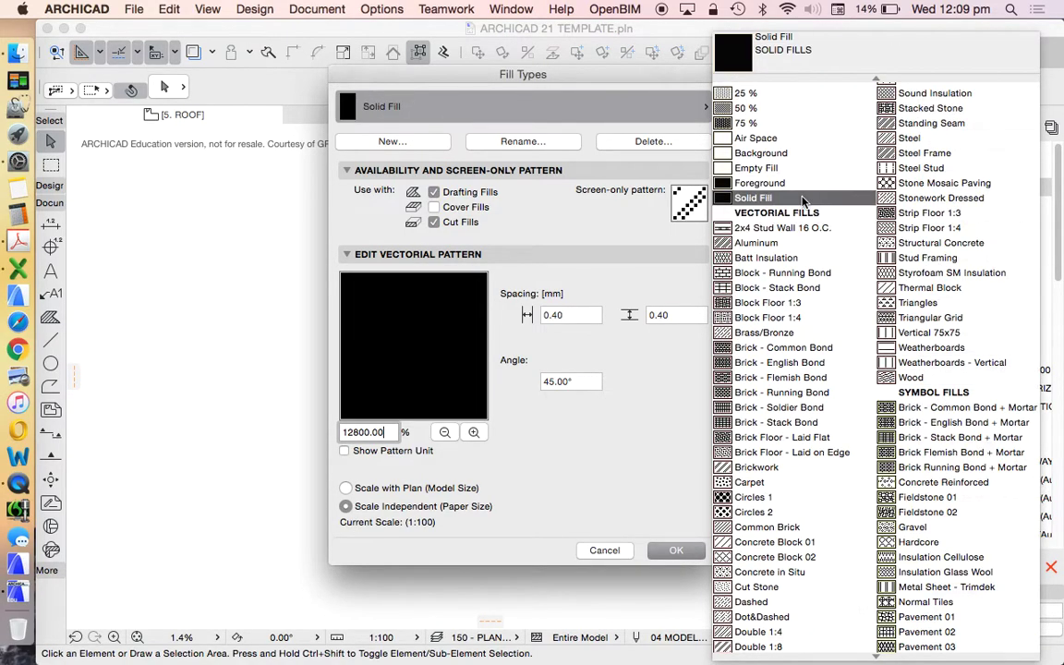
click(757, 467)
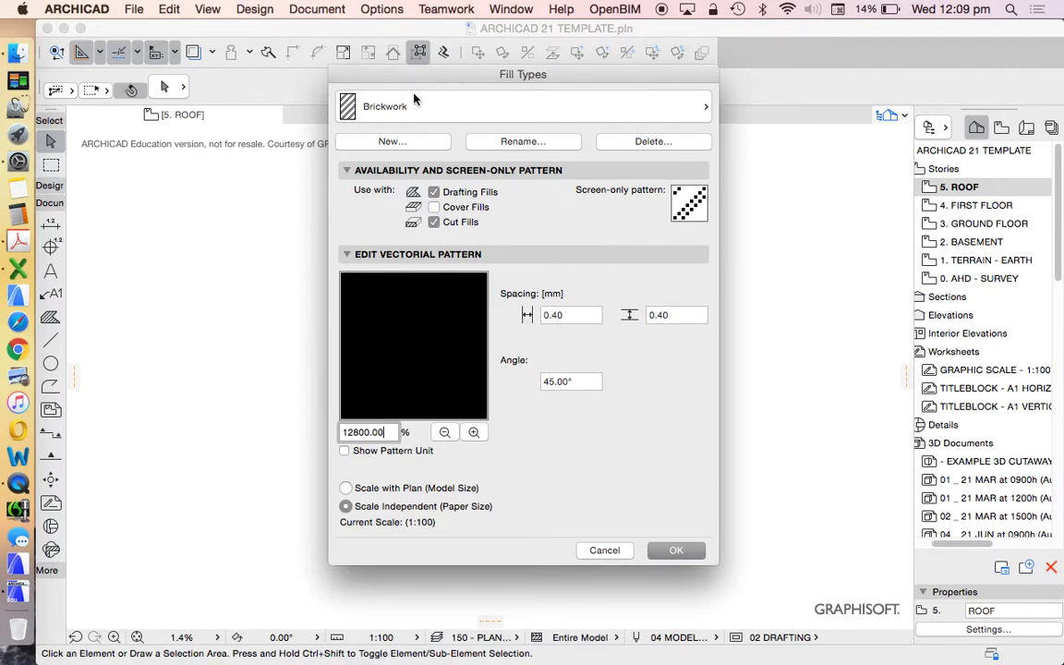
click(617, 106)
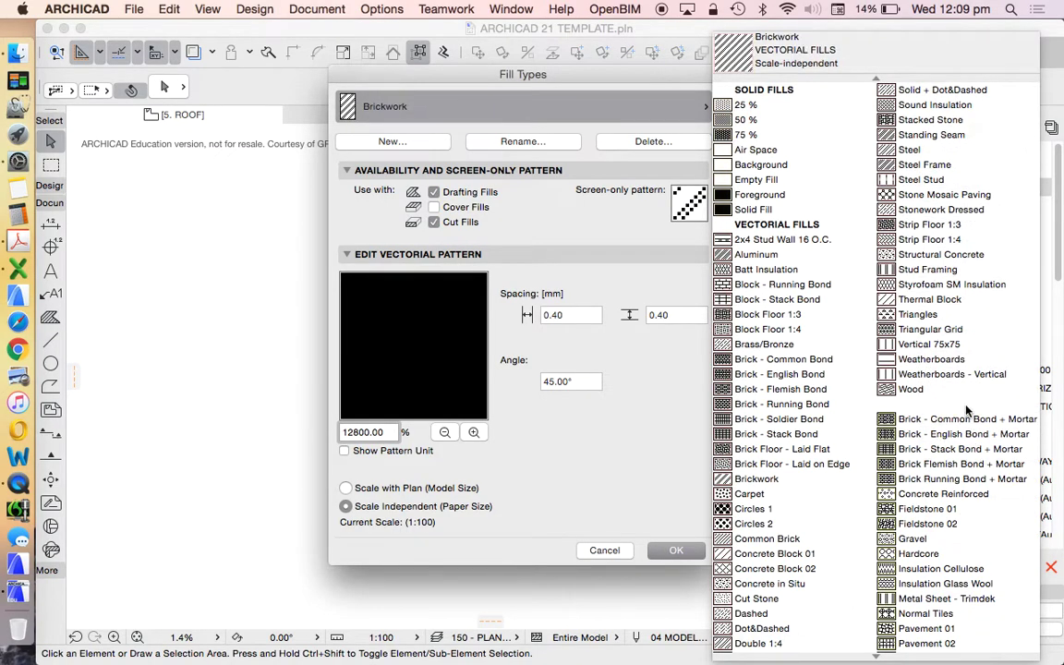
scroll(905, 434, down, 3)
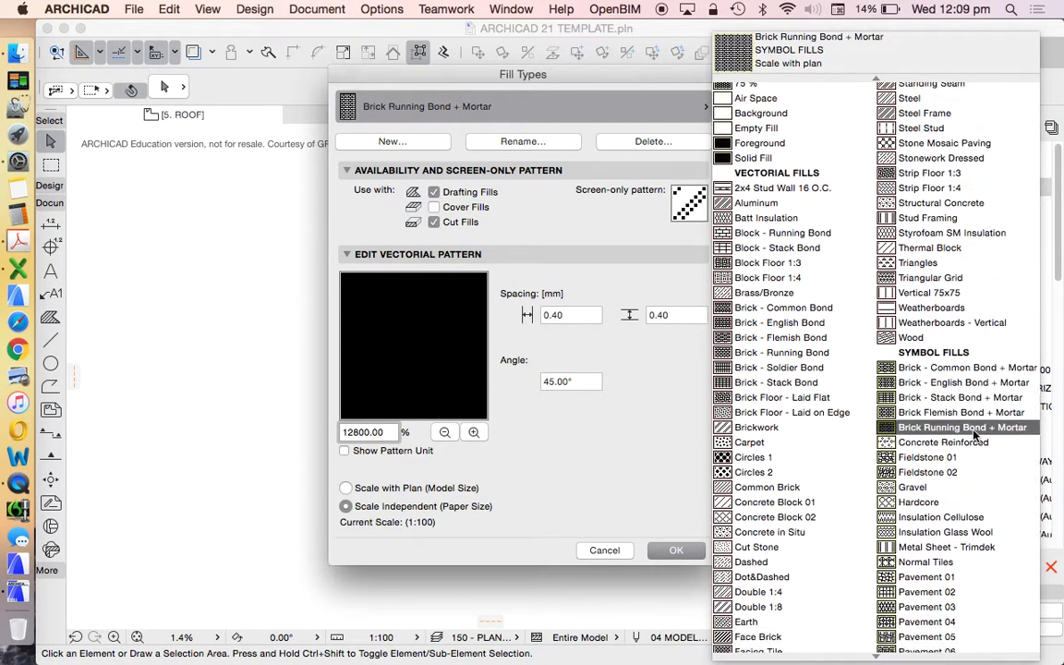
scroll(960, 369, down, 2)
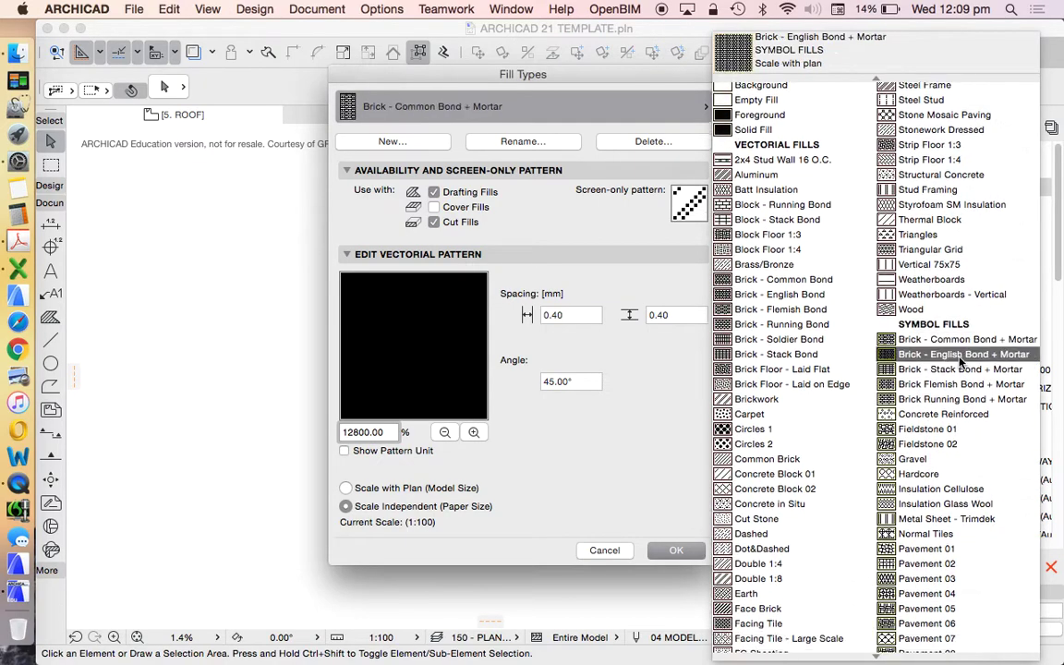
scroll(974, 347, down, 1)
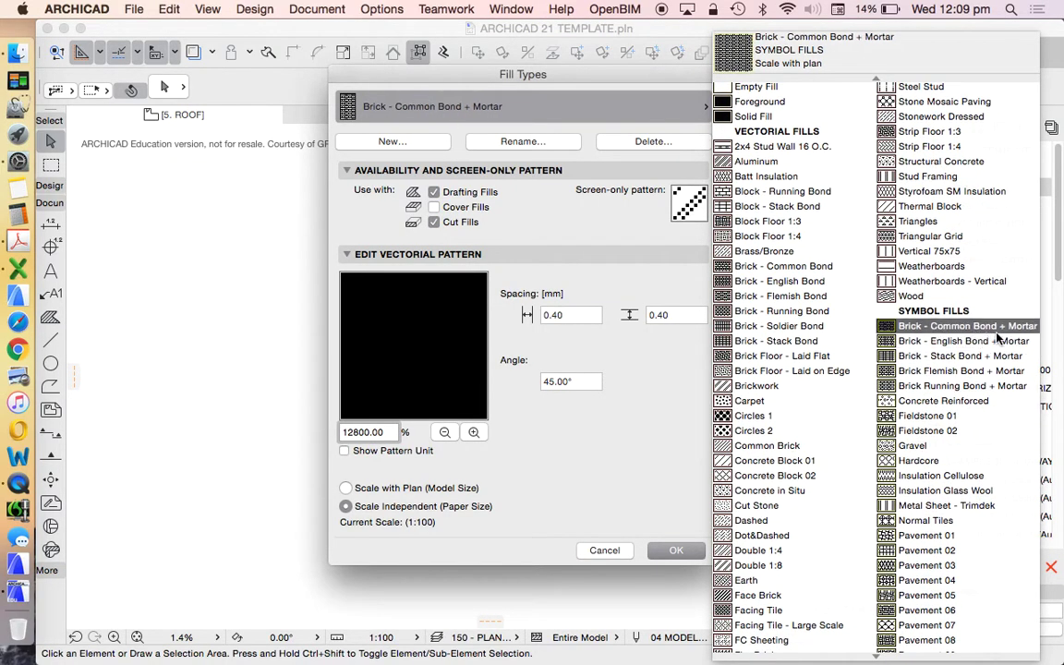
scroll(1010, 334, down, 1)
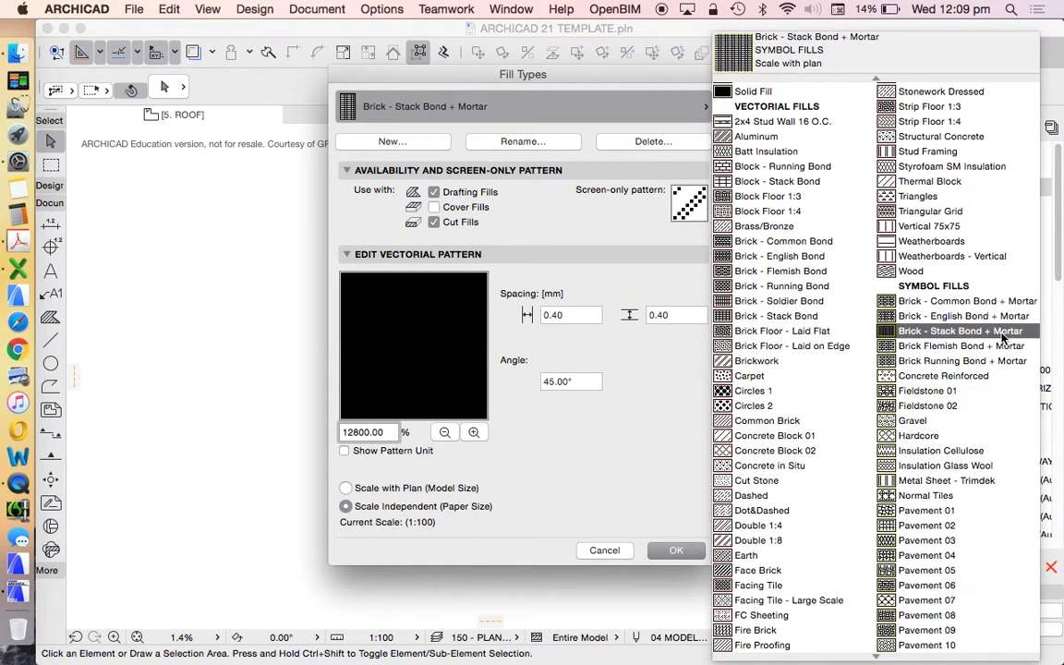
click(942, 420)
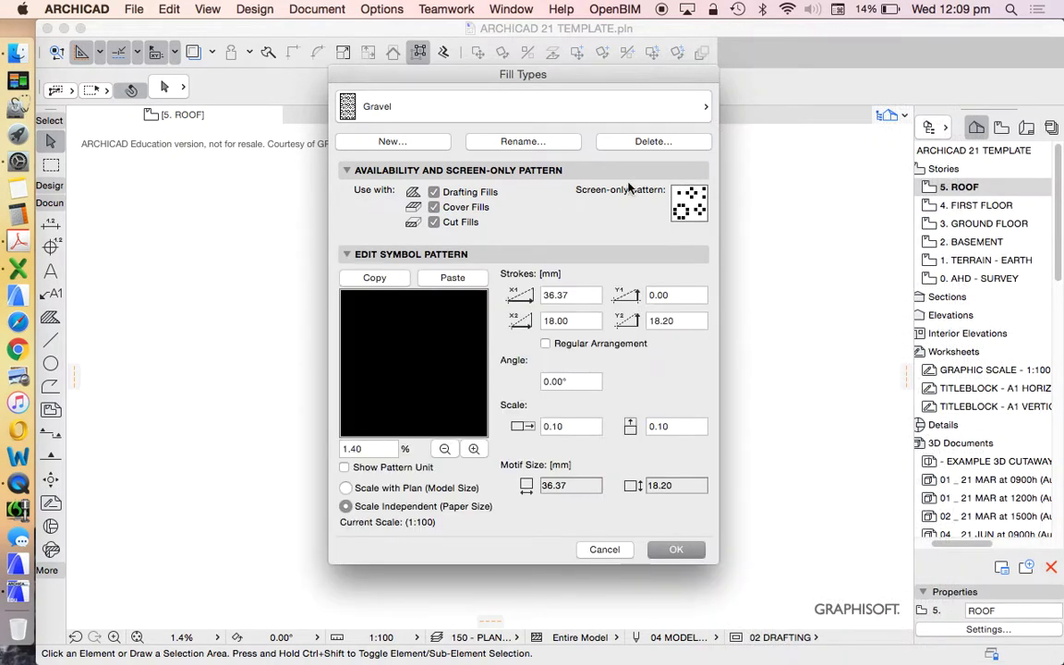
Set the Concrete in Situ fill to Scale with Plan (Model Size), giving 100 × 100 mm spacing
click(644, 118)
scroll(986, 432, down, 3)
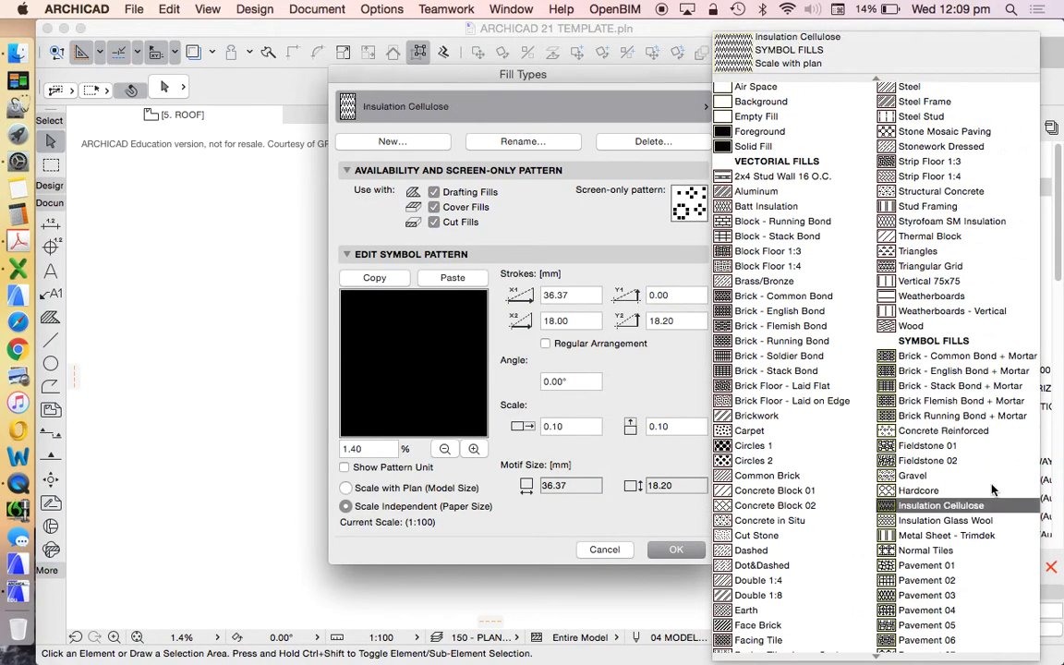
scroll(993, 490, down, 5)
scroll(970, 411, down, 20)
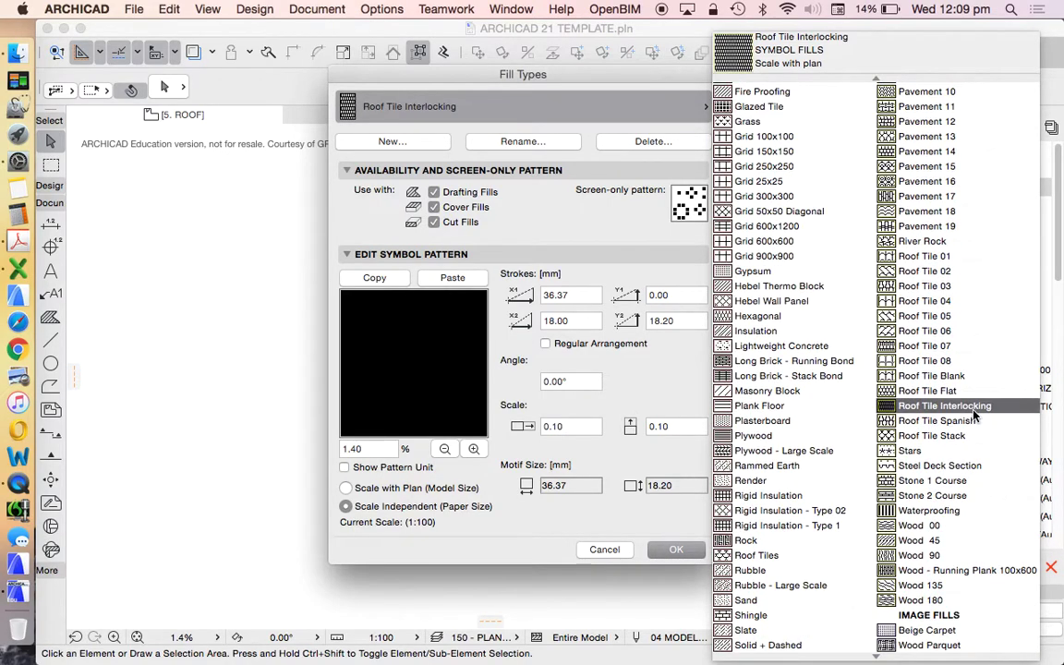
scroll(974, 409, up, 20)
click(769, 439)
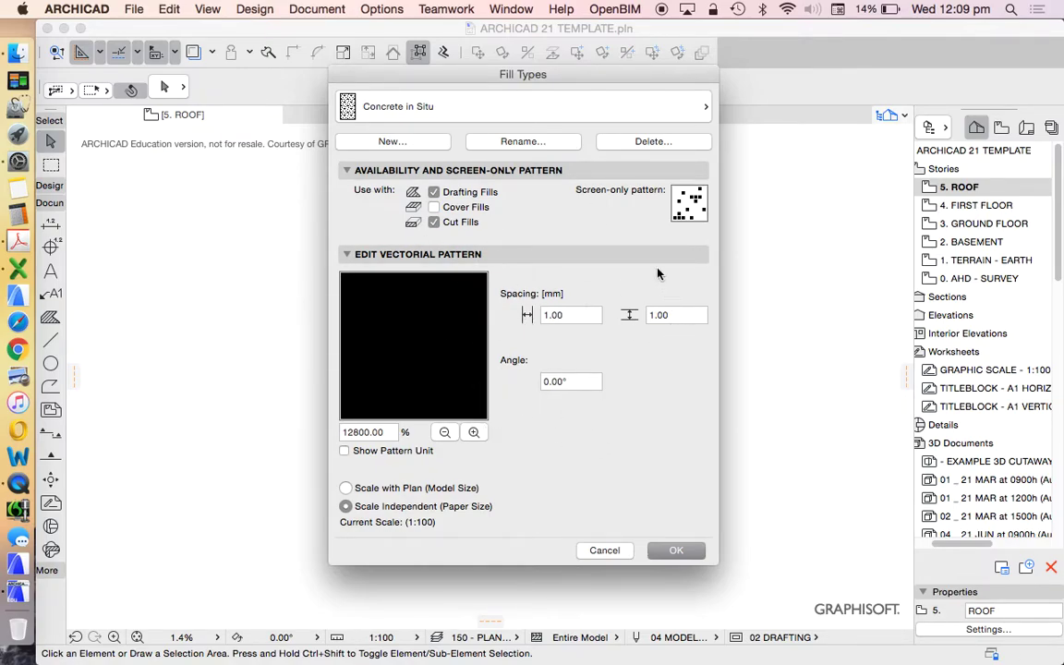
click(388, 488)
Choose the 50 % solid fill, try its opacity slider, and reset opacity to 50
click(543, 99)
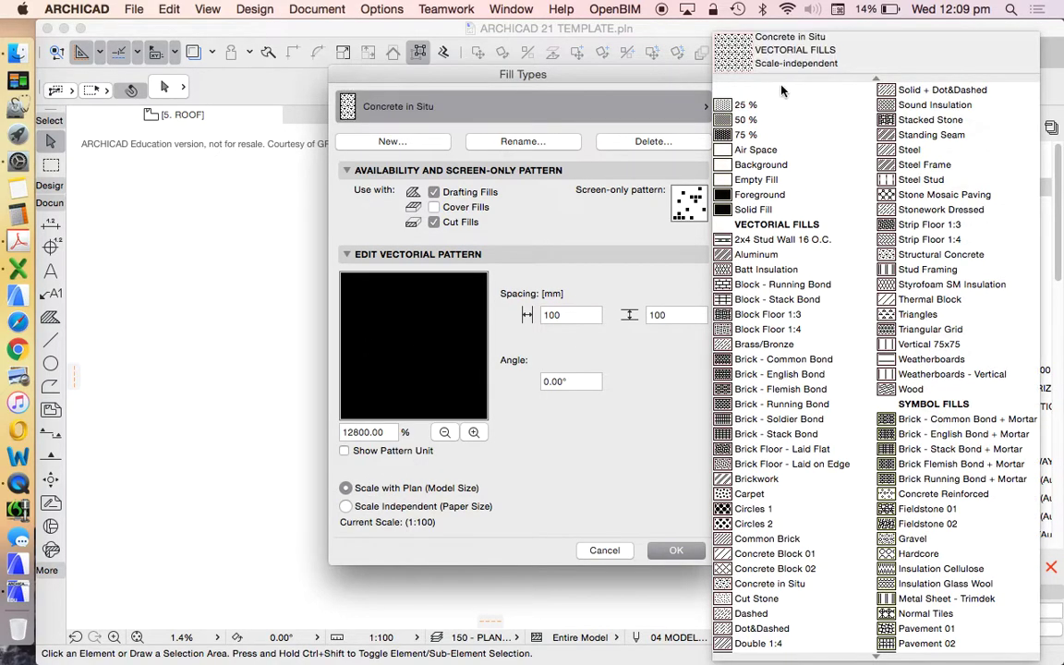
click(747, 119)
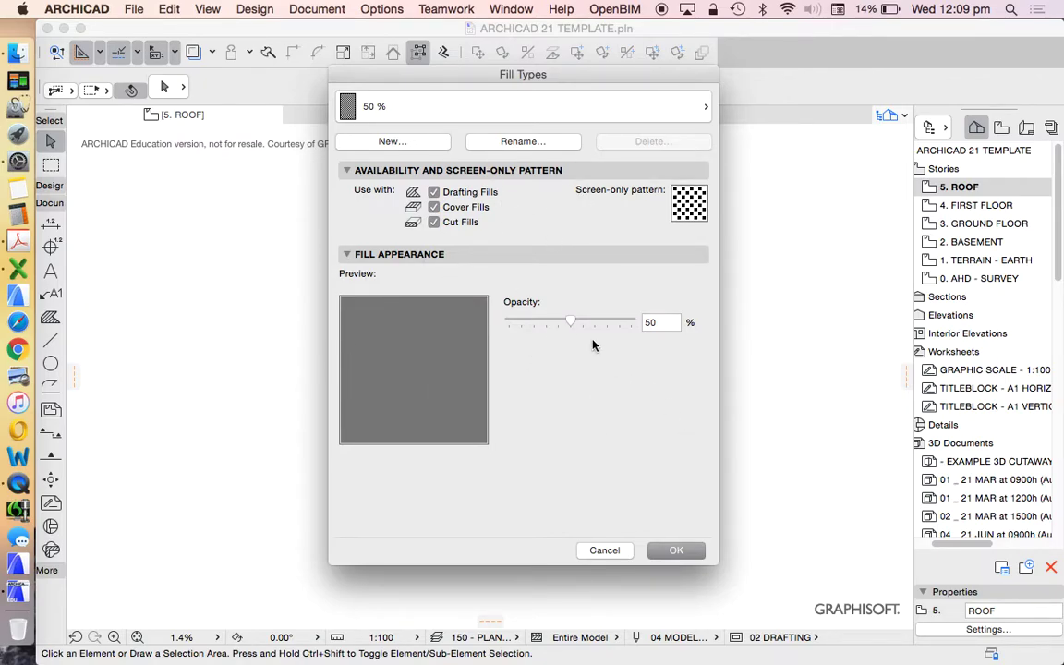
mouse_move(570, 322)
mouse_down()
mouse_move(533, 320)
mouse_move(627, 321)
mouse_move(576, 321)
mouse_up()
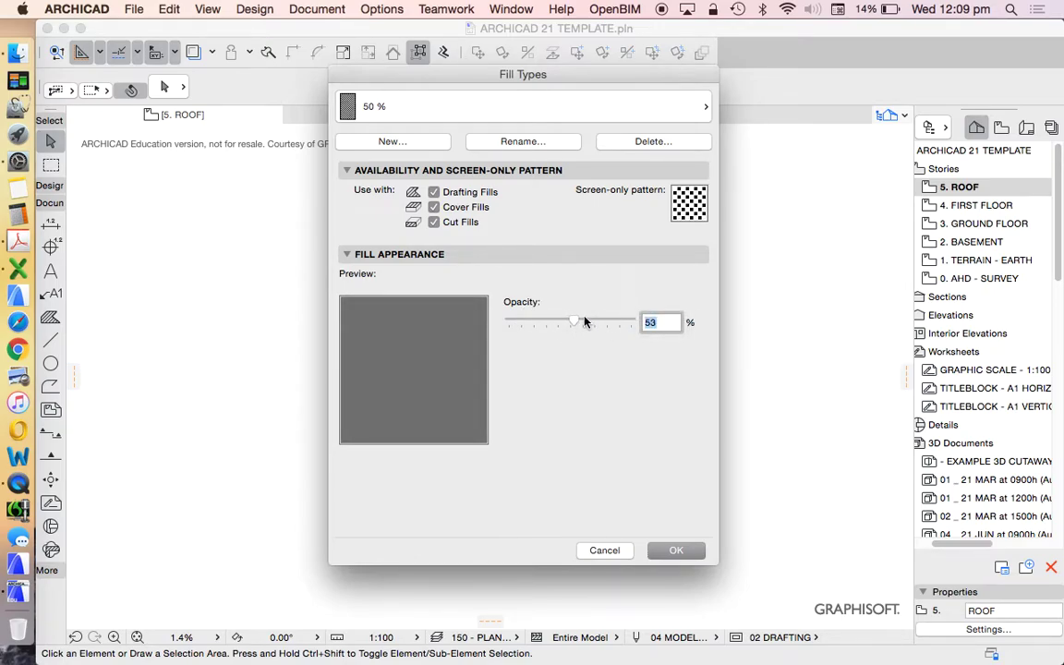
text(50)
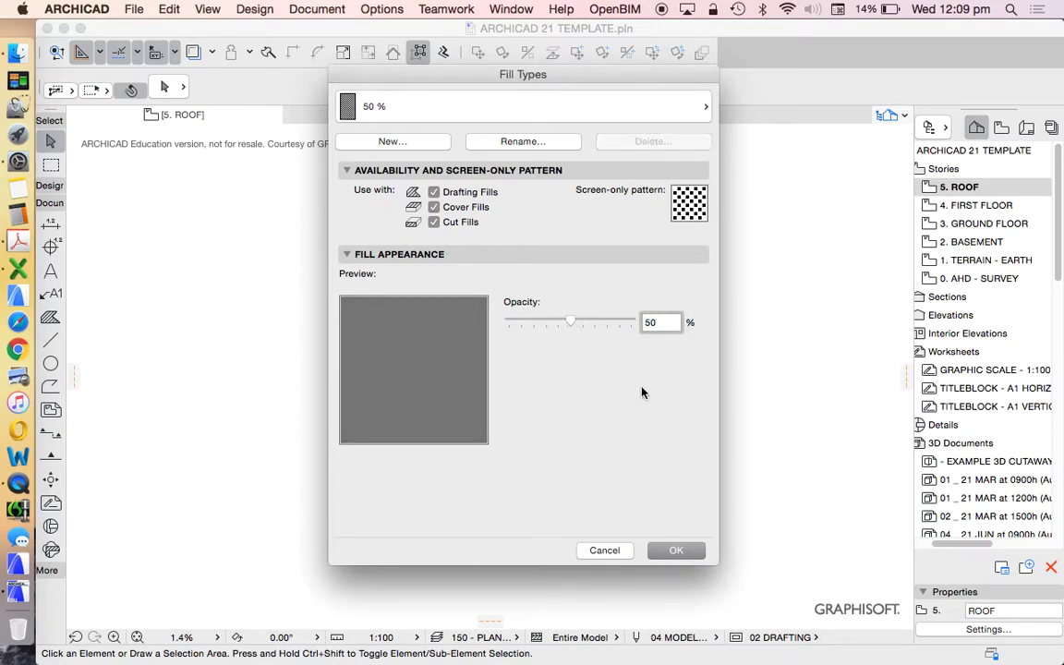
Inspect the Solid Fill and Background fills, then close Fill Types with OK
click(612, 107)
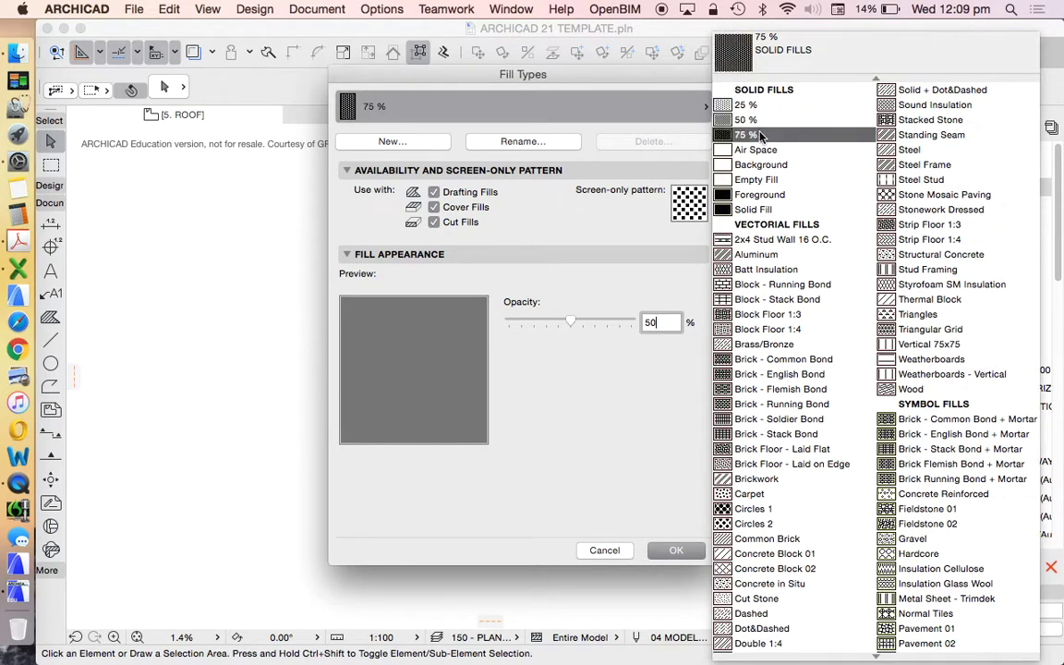
click(752, 208)
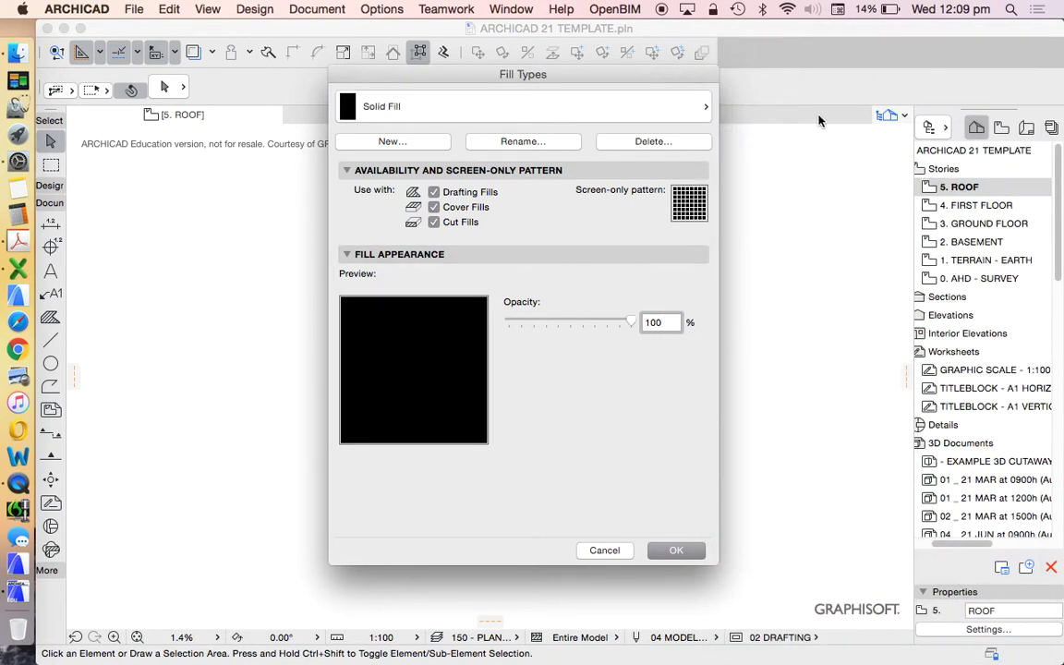
click(632, 117)
click(762, 166)
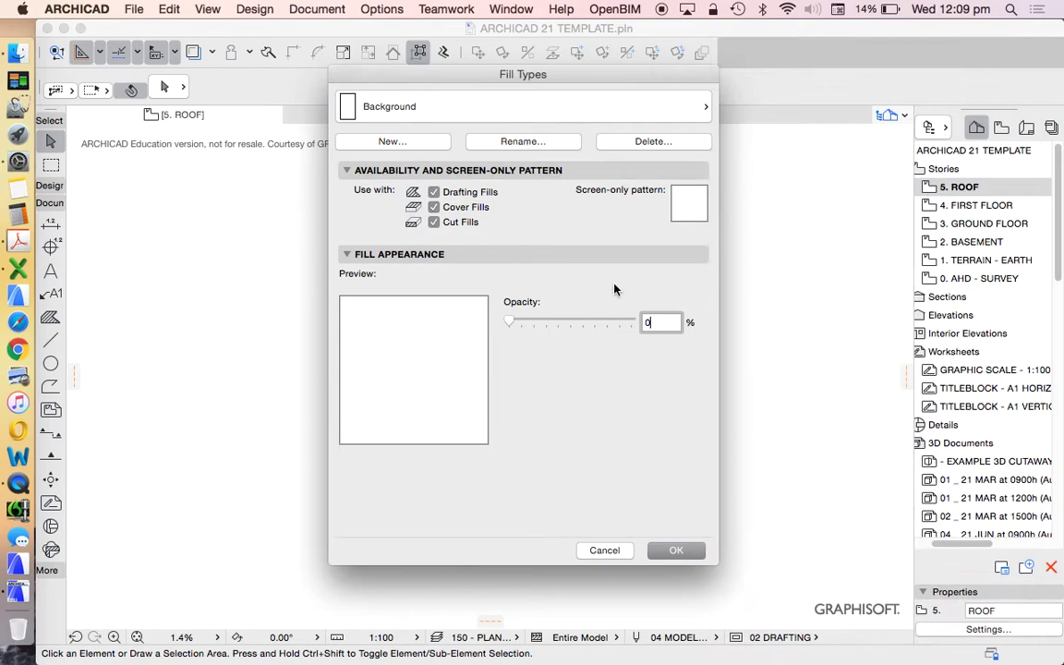
click(607, 104)
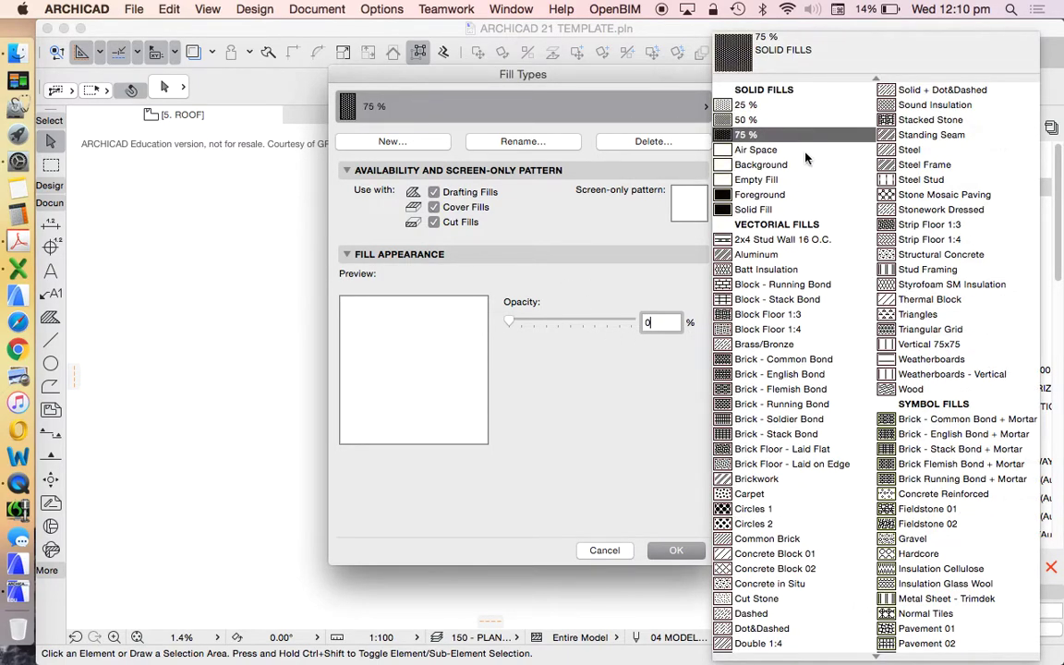
scroll(938, 554, down, 10)
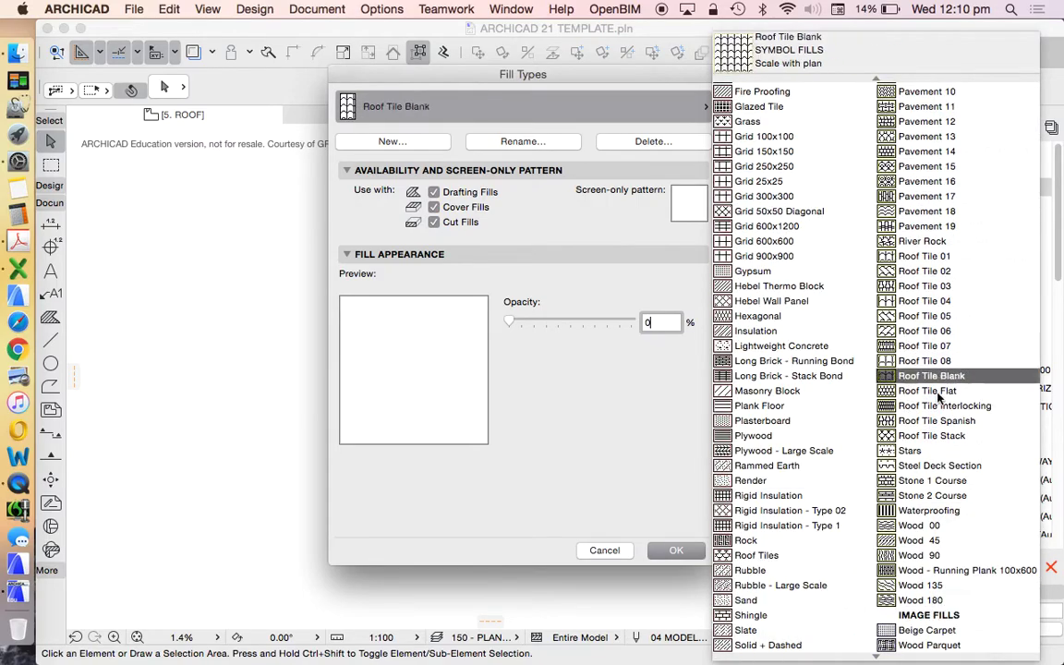
scroll(868, 296, up, 10)
click(644, 521)
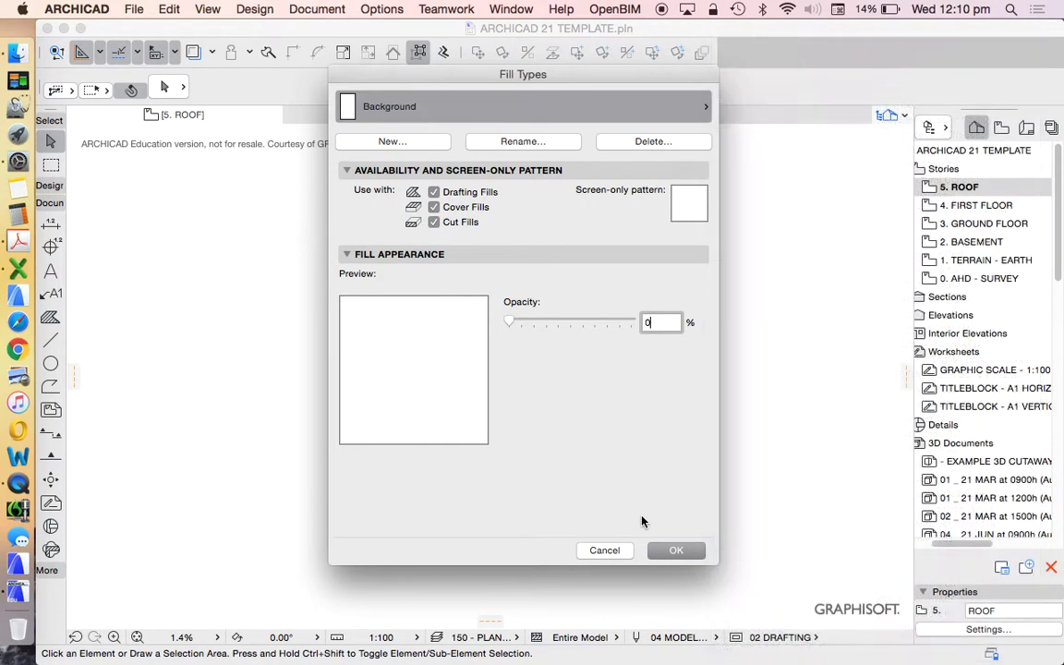
click(686, 552)
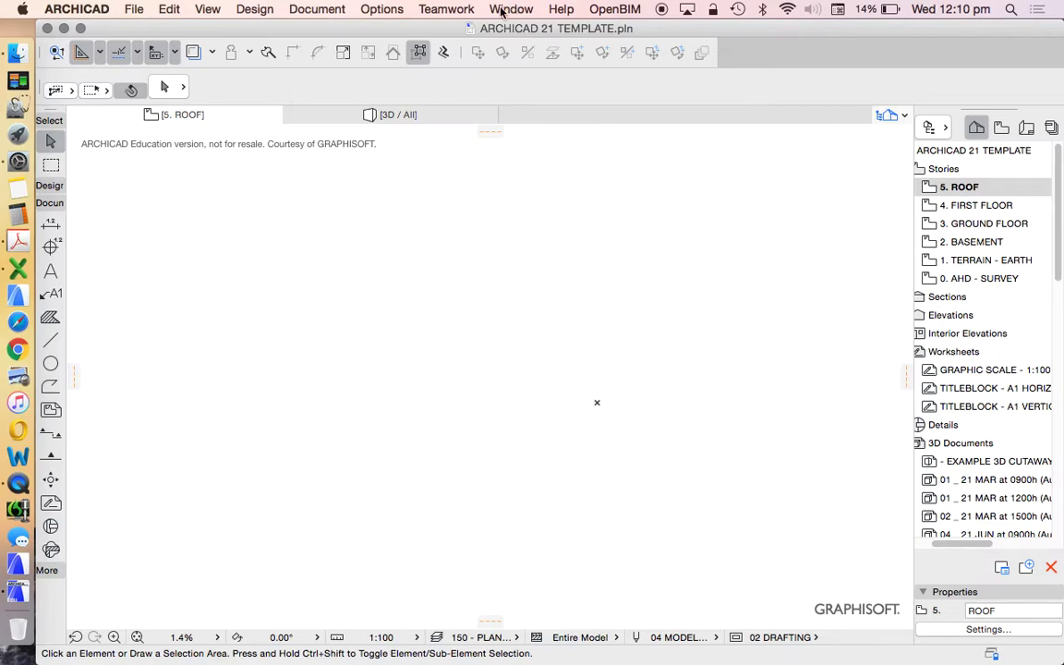
Open Pens & Colors (Model Views), showing the 04 MODELLING pen set with pen 1 at 0.13 mm
click(382, 9)
mouse_move(383, 29)
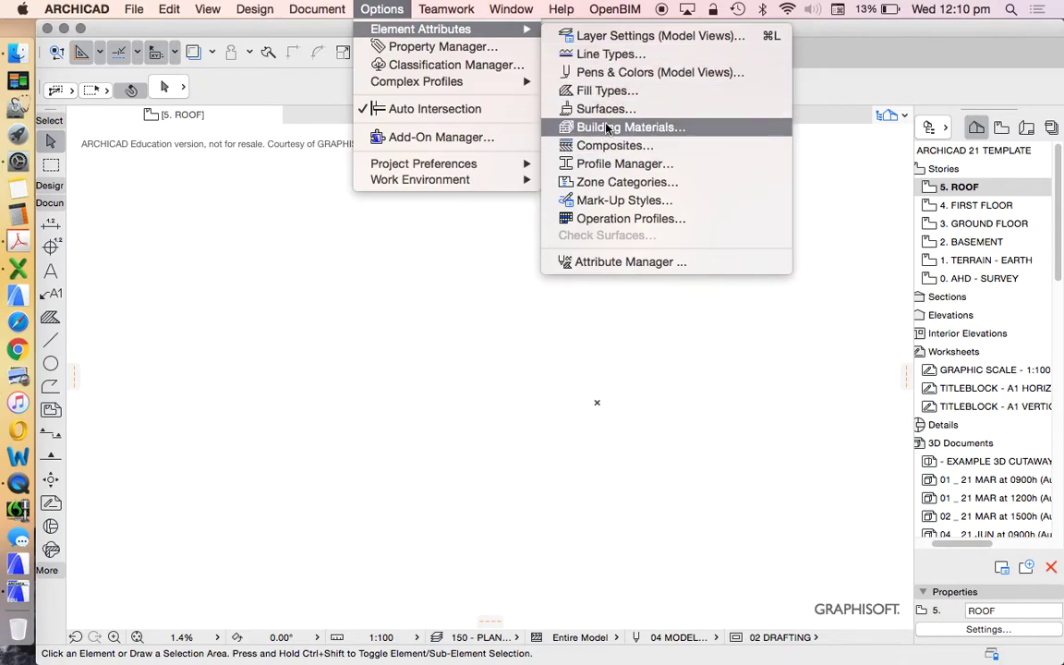
click(626, 76)
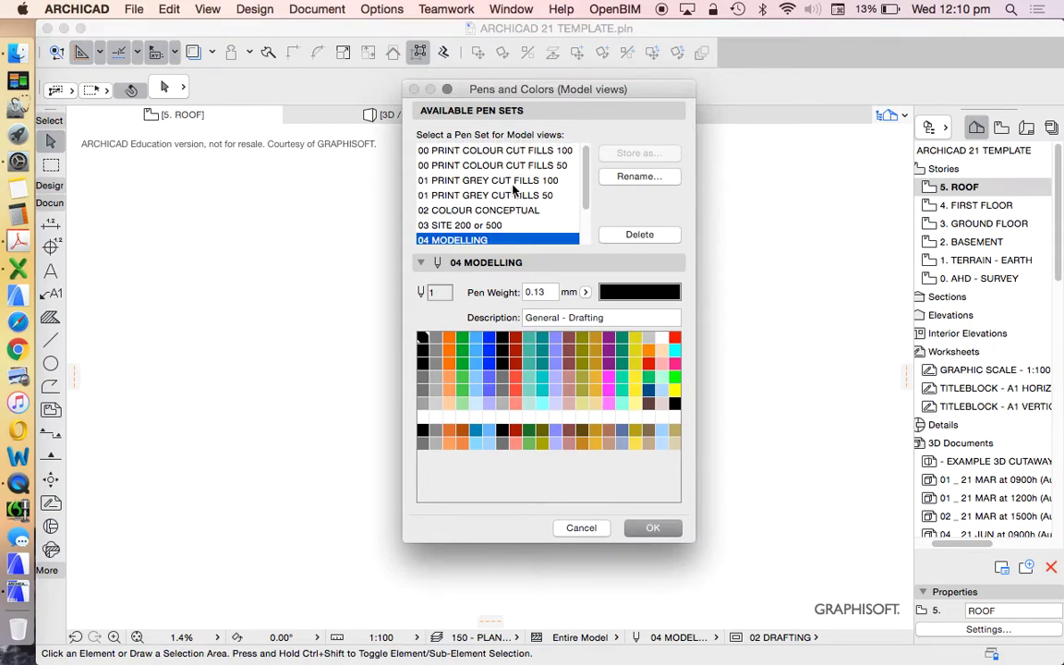
Browse the pen sets from 00 PRINT COLOUR CUT FILLS 100 to 07 ELECTRICAL, returning to the first
click(491, 151)
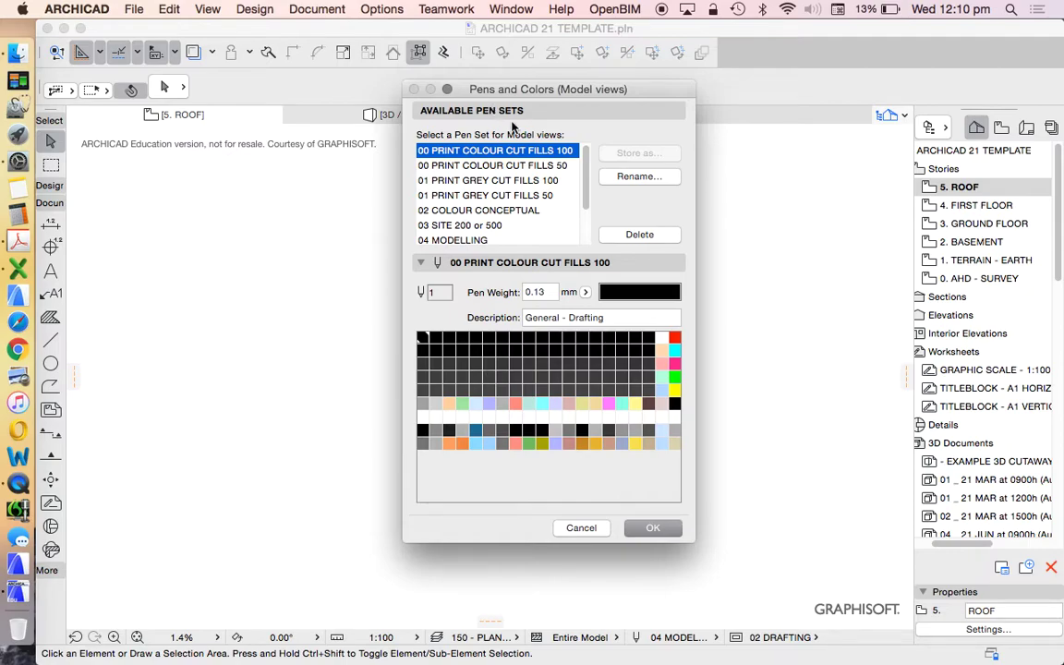
click(457, 165)
click(448, 180)
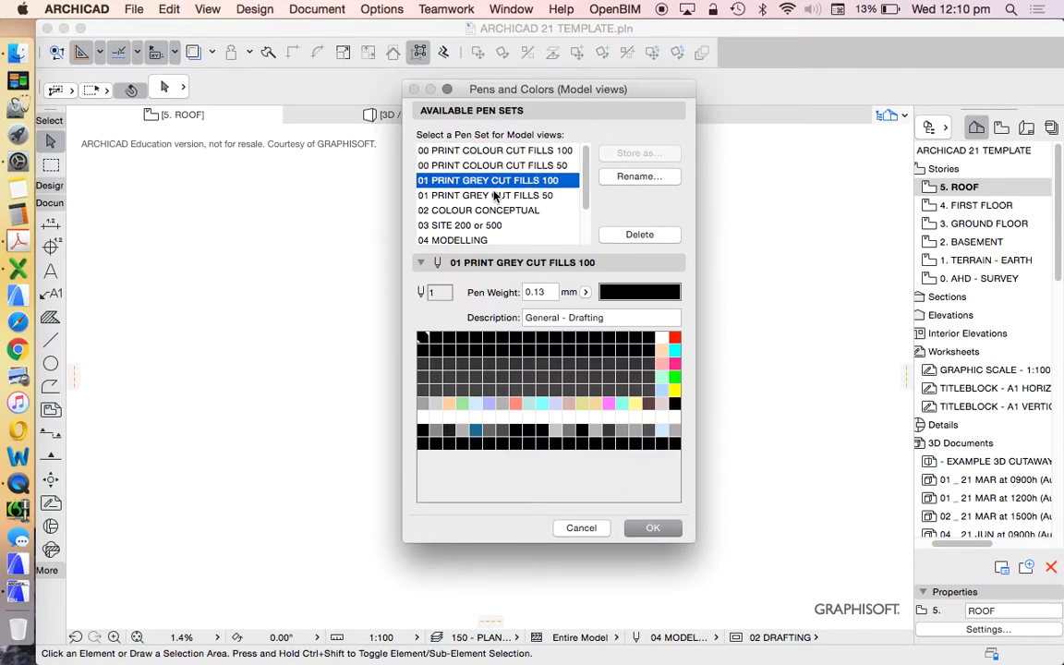
click(471, 195)
click(487, 209)
click(487, 224)
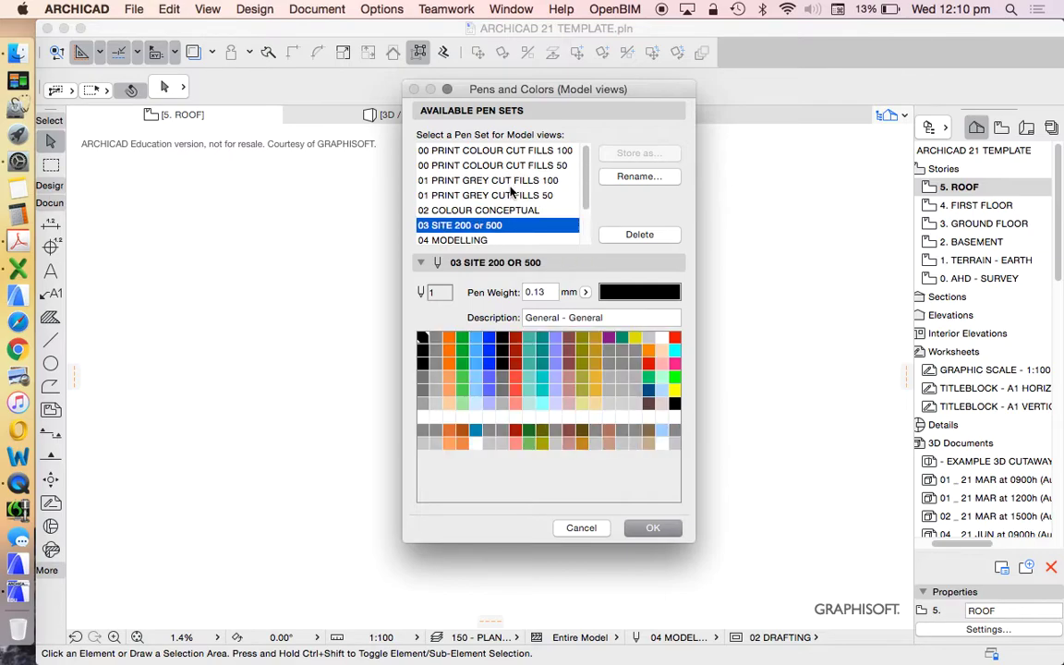
scroll(492, 202, down, 3)
click(491, 198)
click(487, 209)
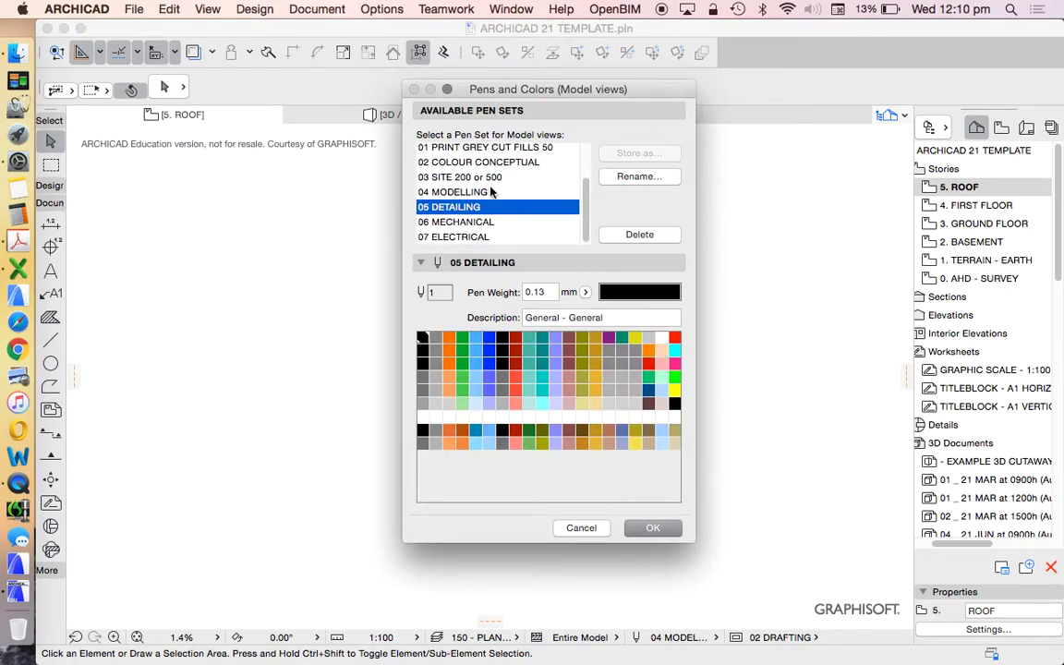
click(469, 226)
click(460, 240)
scroll(498, 194, up, 3)
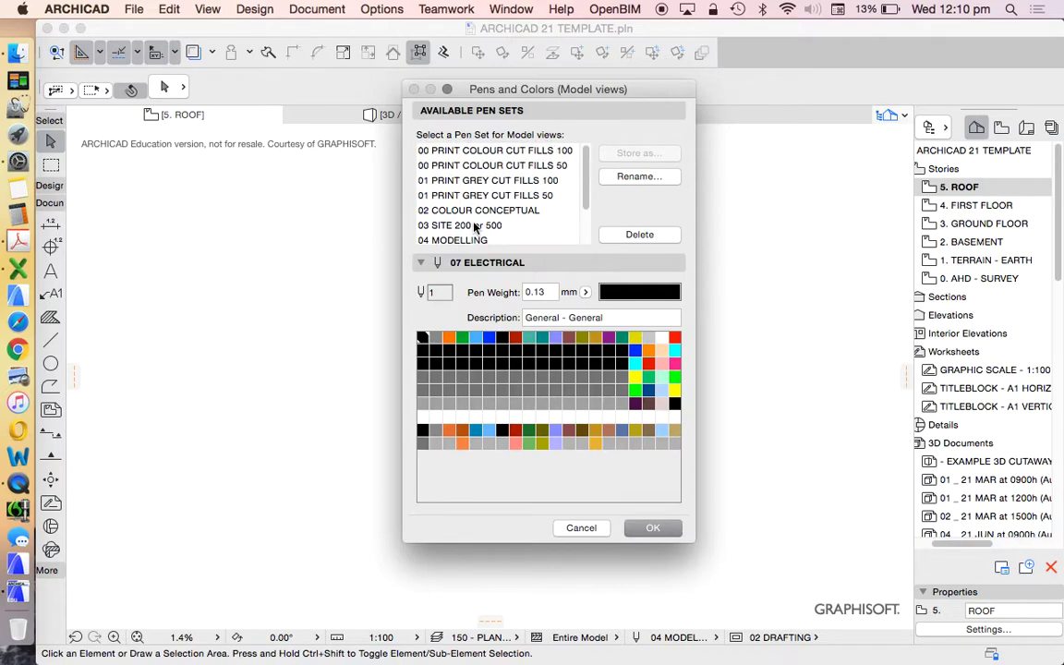
scroll(515, 186, down, 3)
click(471, 226)
click(467, 192)
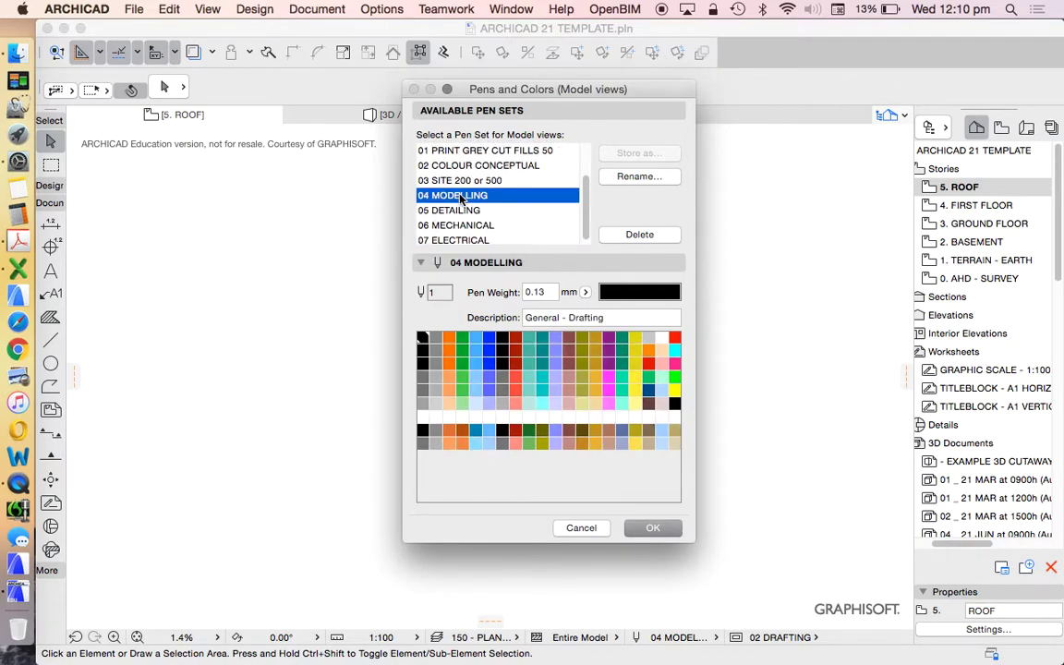
scroll(475, 185, up, 3)
click(448, 151)
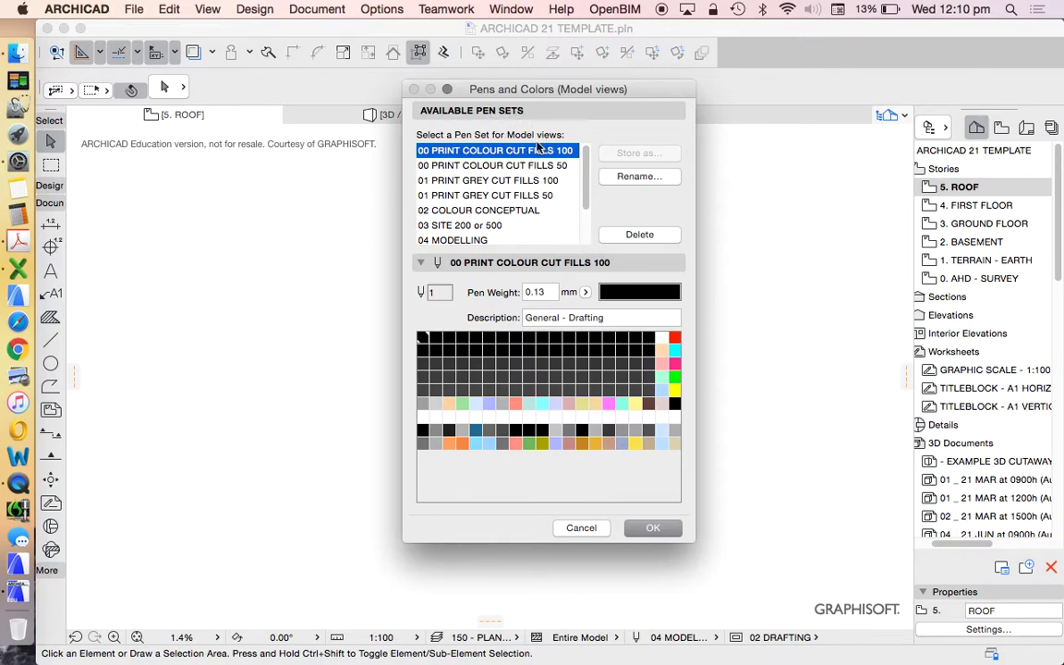
drag(520, 87, 498, 98)
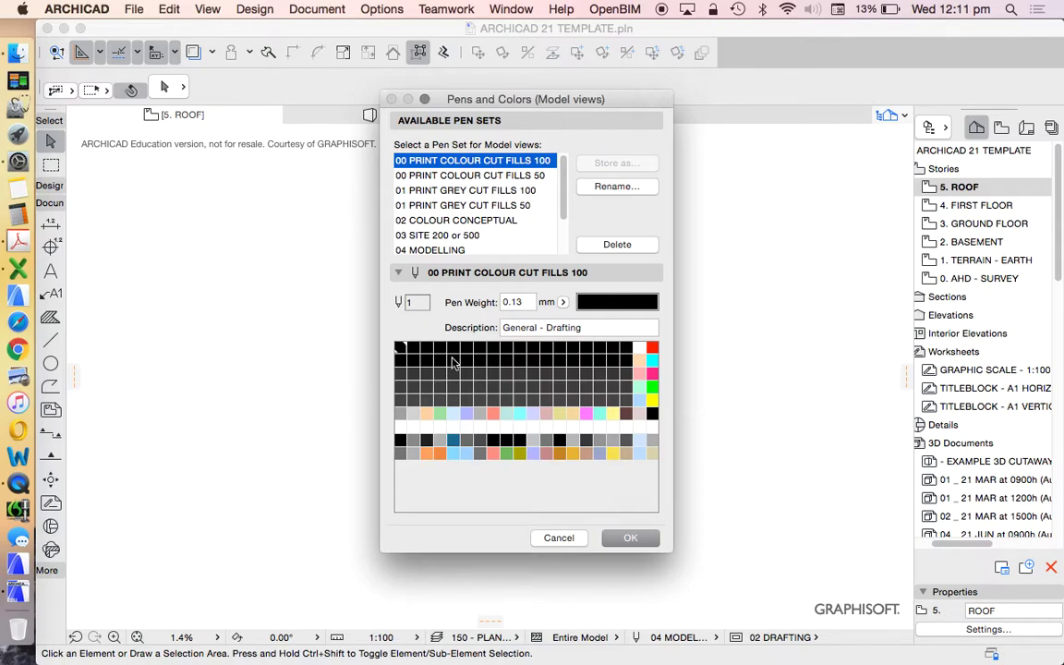
Inspect the red, cyan 40, pink Color 3, green Color 4 and yellow 100 pens
click(652, 347)
click(653, 361)
click(652, 373)
click(652, 387)
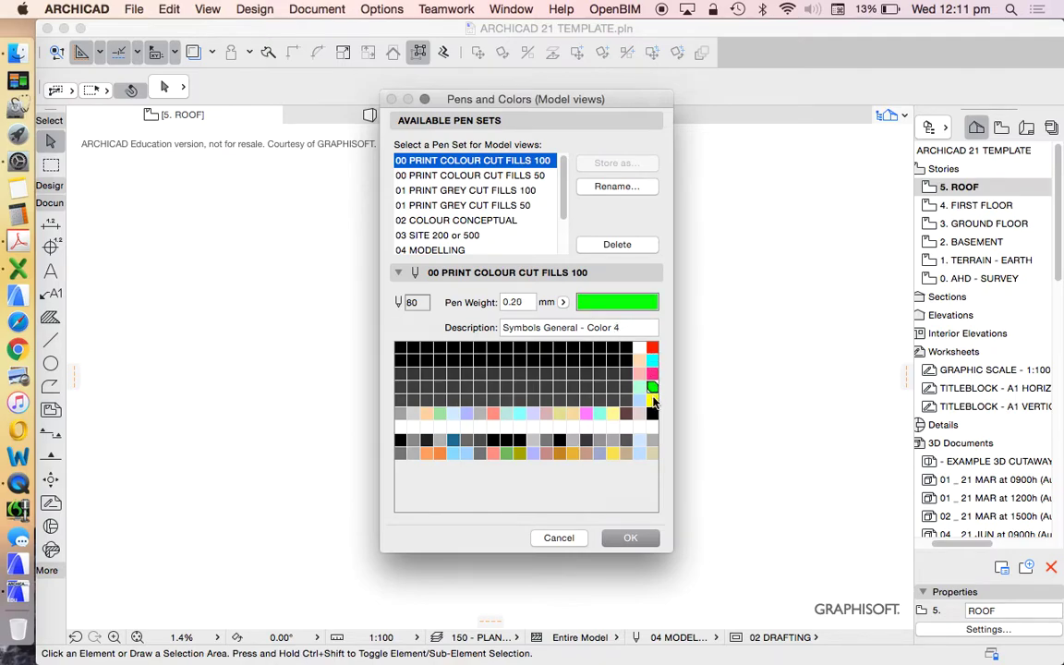
click(652, 400)
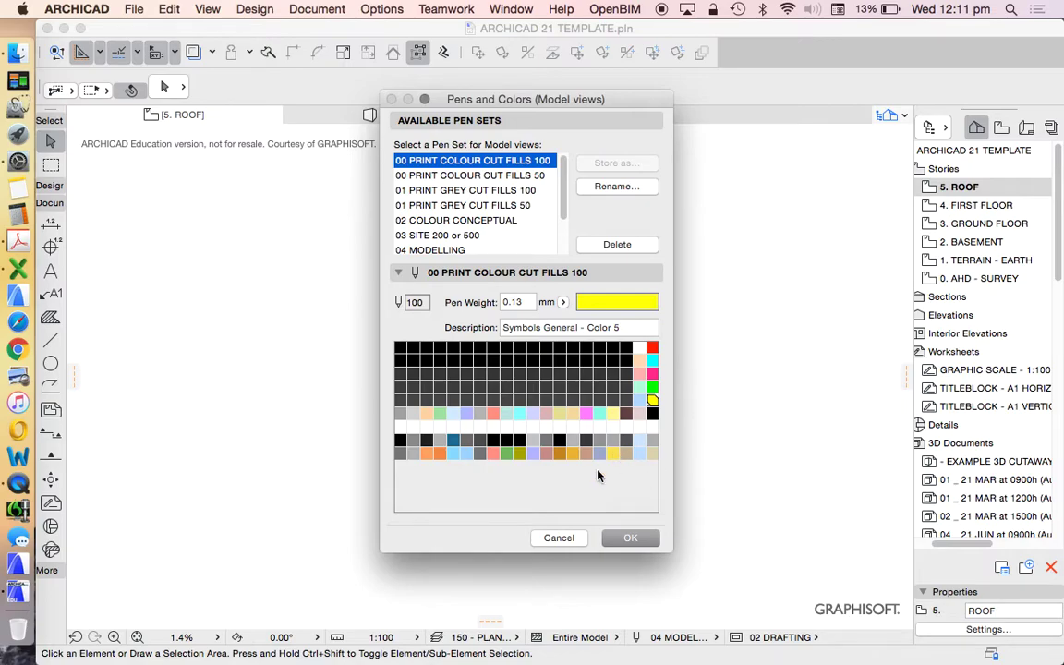
Draw a line across the 5. ROOF plan, making the hidden 2D - GENERAL.D layer visible
click(634, 538)
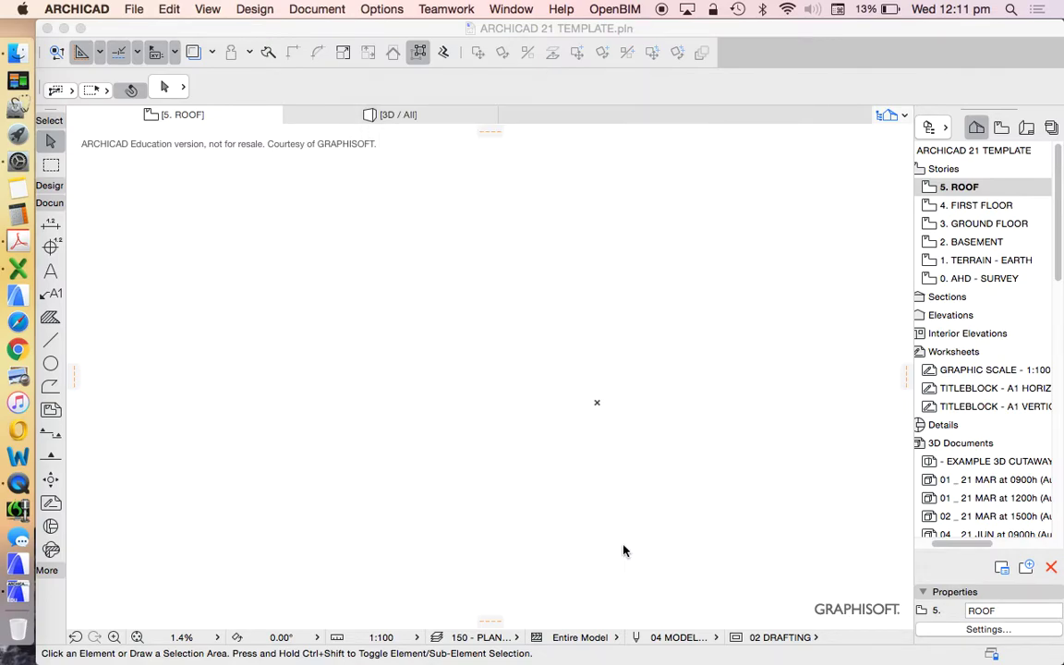
click(50, 340)
click(316, 308)
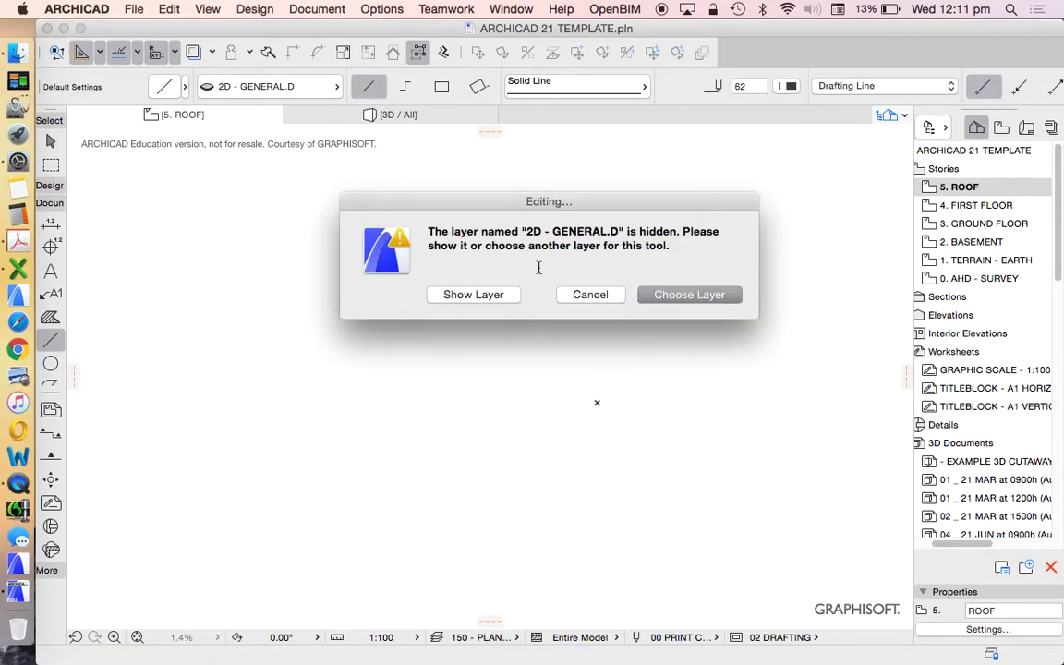
click(470, 298)
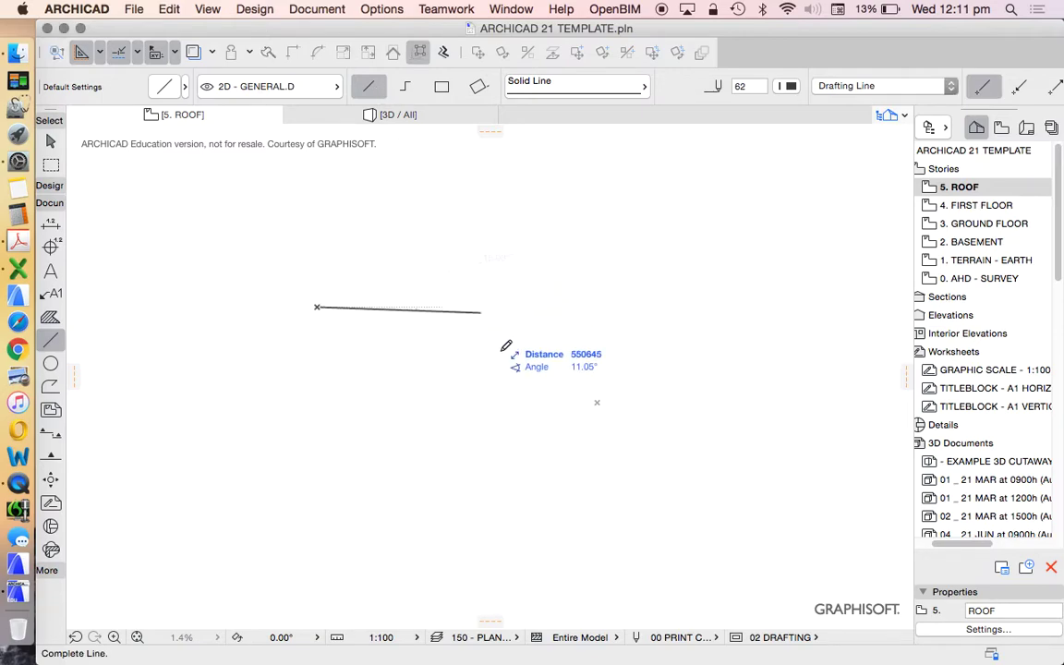
click(415, 305)
scroll(357, 307, up, 3)
scroll(357, 307, up, 4)
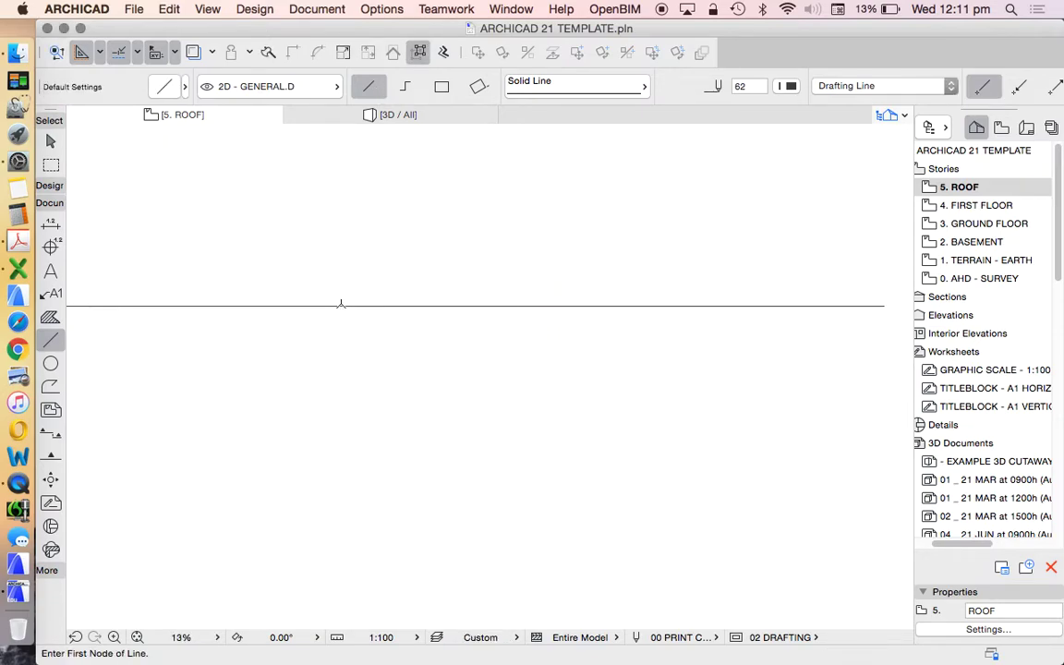
Draw a 4000 mm external wall with the Wall tool on the ROOF plan above the drafting line
click(46, 187)
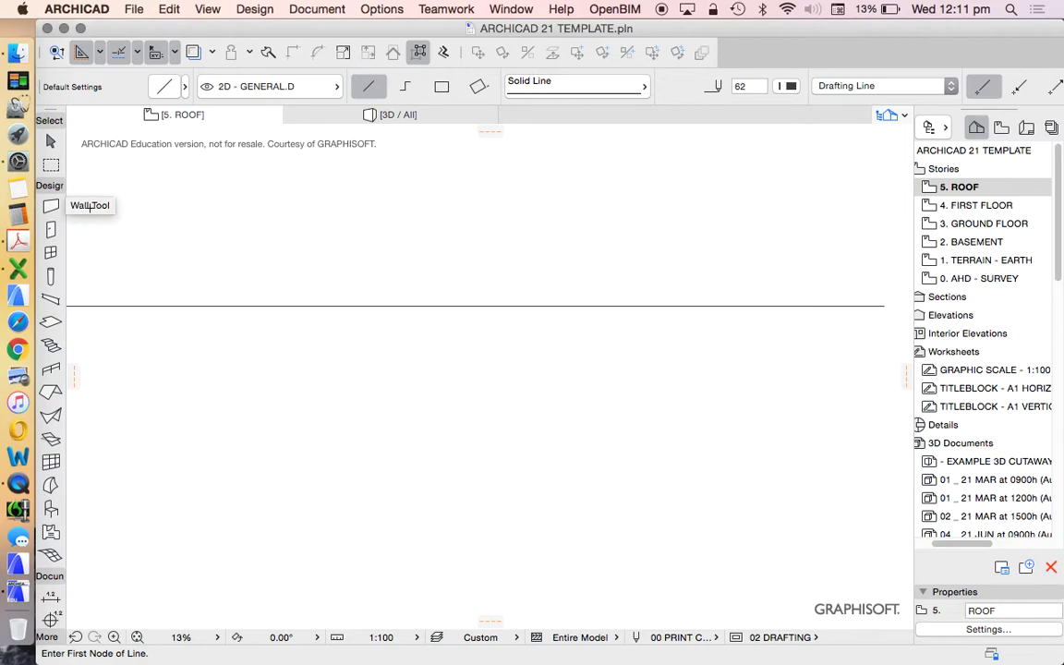
click(50, 205)
click(266, 422)
scroll(395, 354, down, 3)
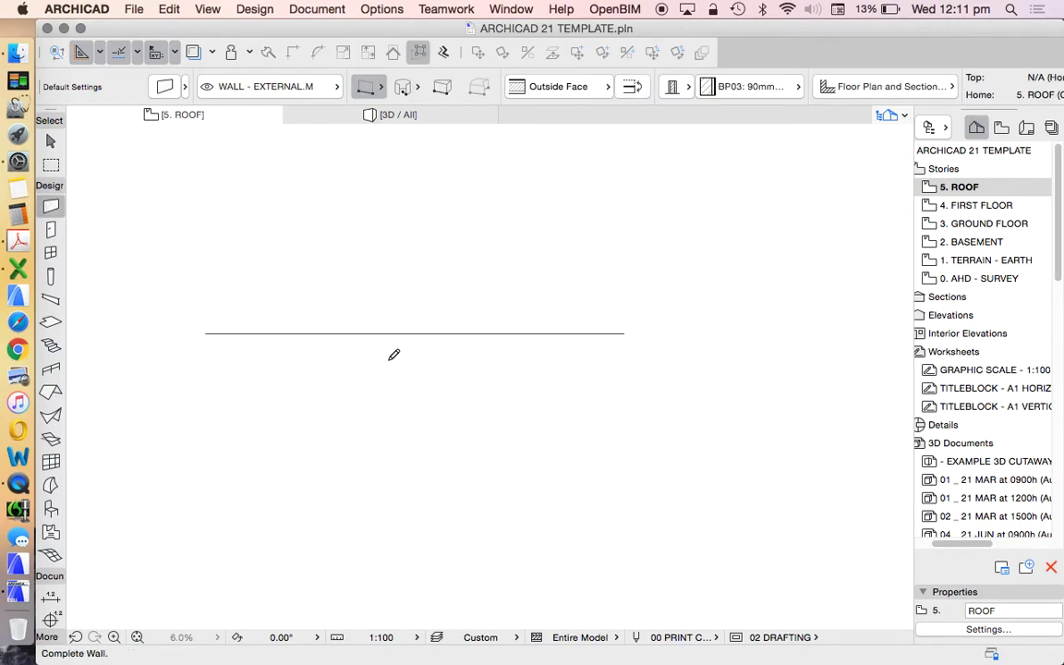
scroll(366, 385, up, 5)
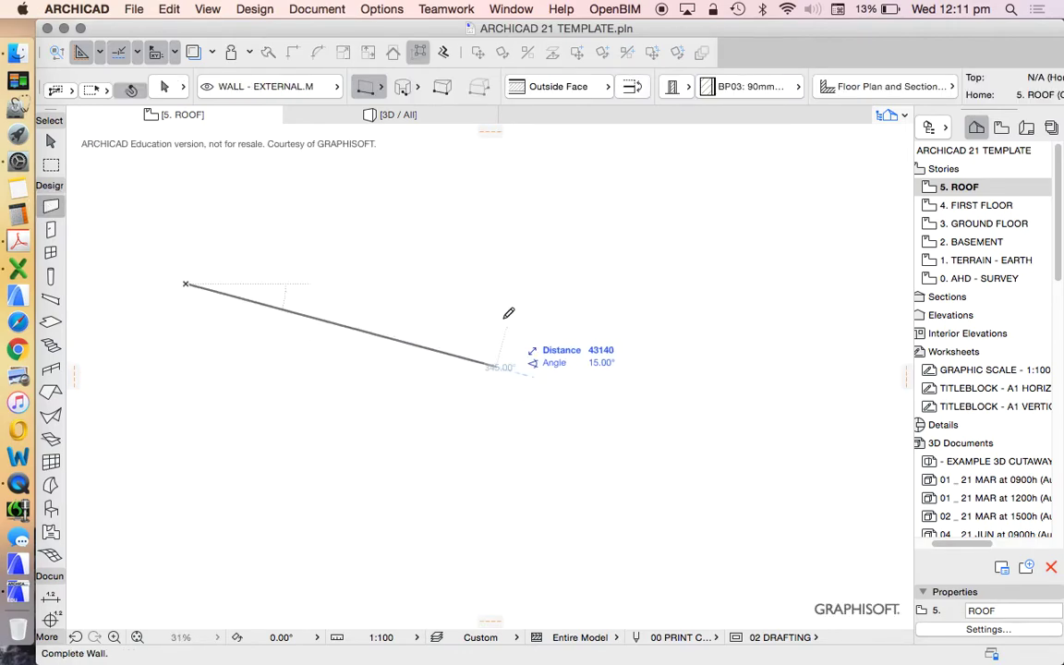
scroll(373, 280, down, 4)
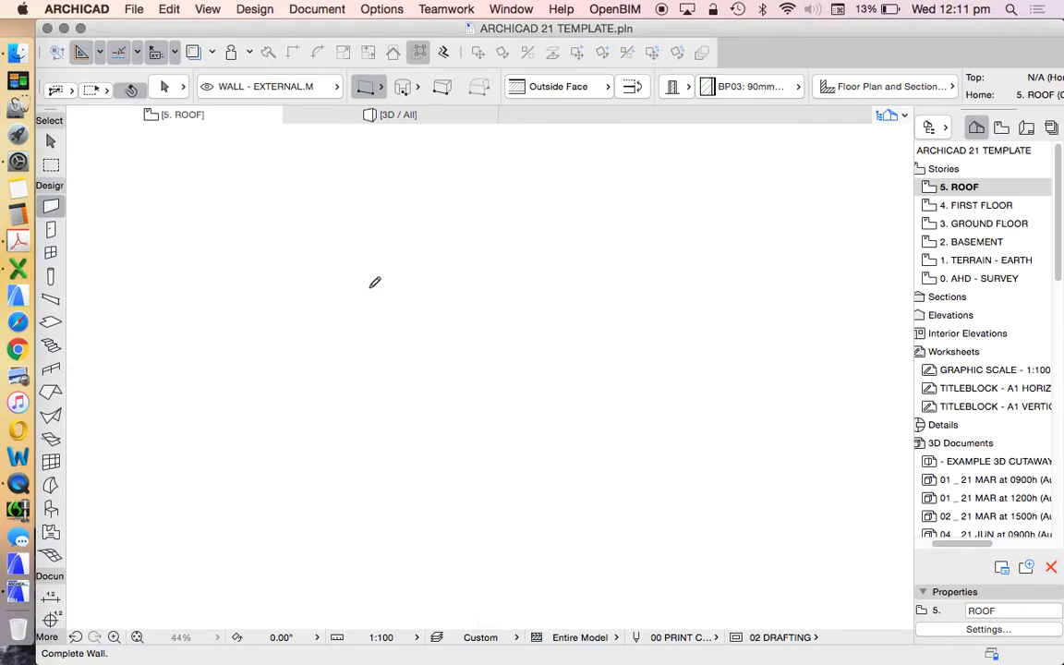
click(454, 251)
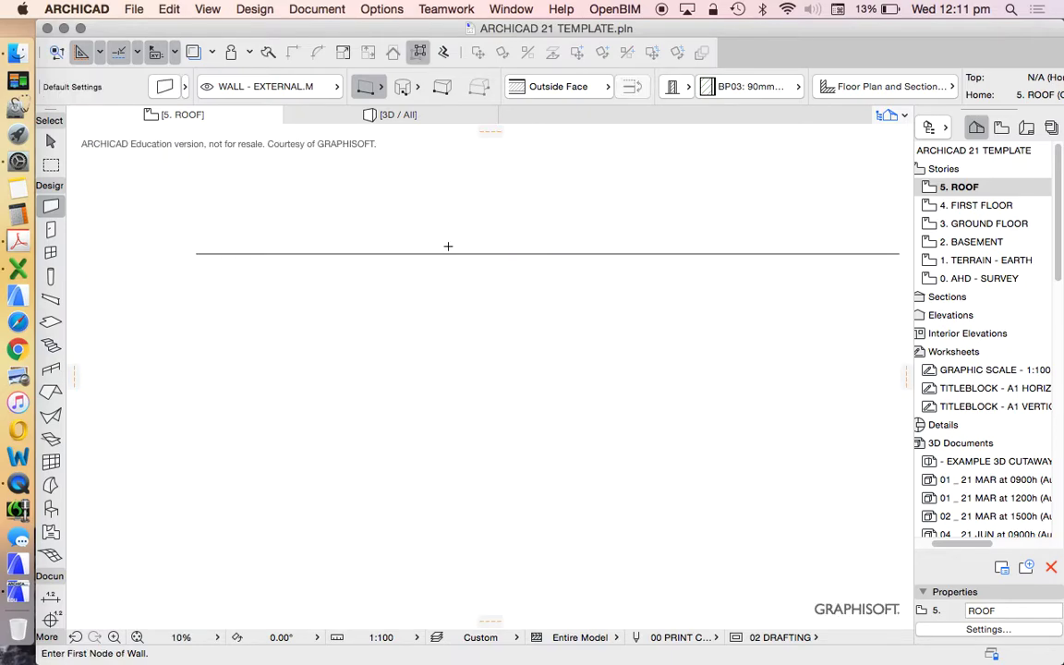
click(449, 247)
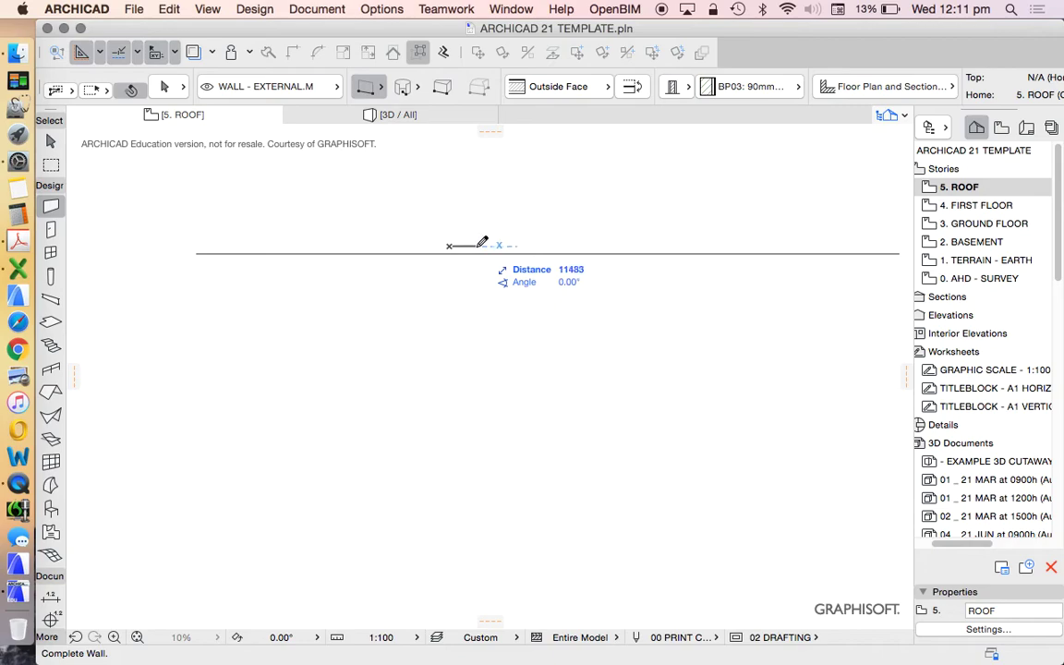
text(000)
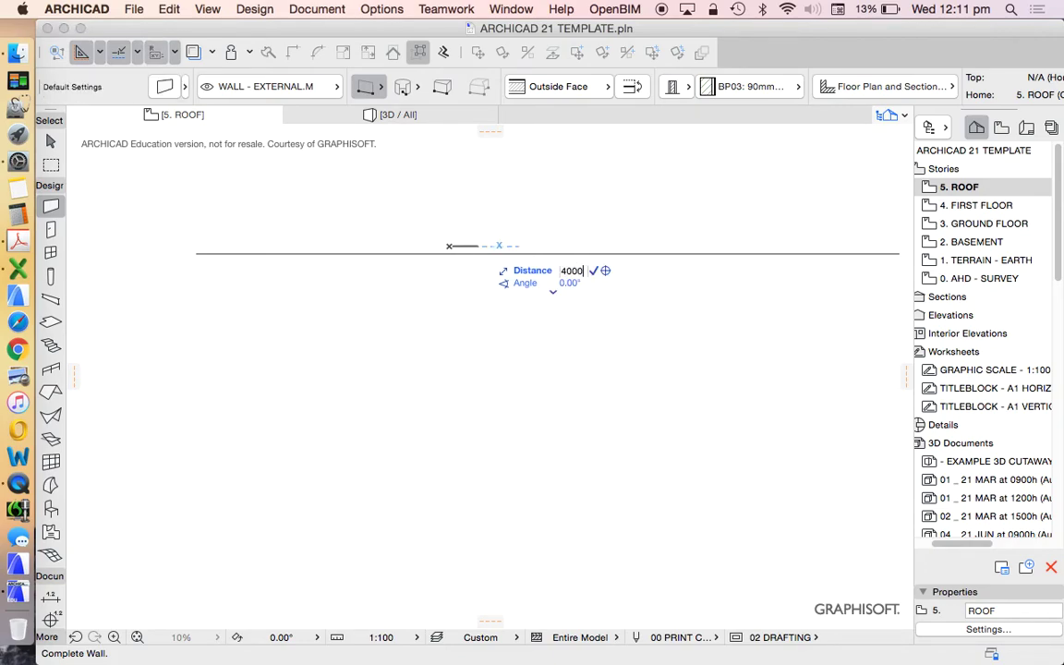
key(Return)
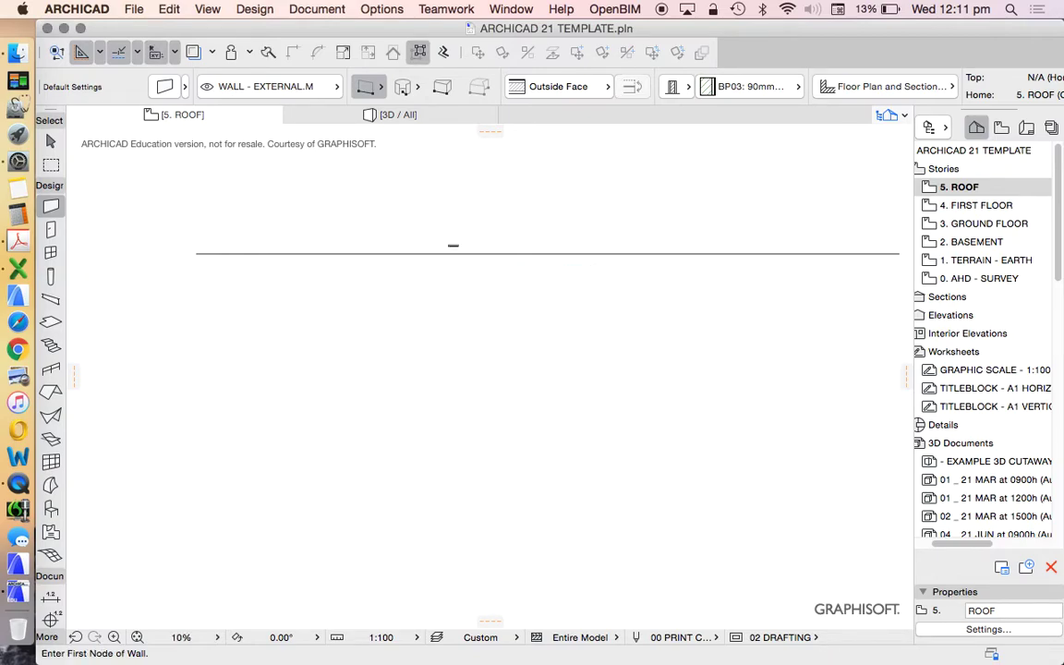
key(super+apostrophe)
Move the wall down until it sits just above and parallel to the line
click(51, 140)
drag(446, 236, 467, 428)
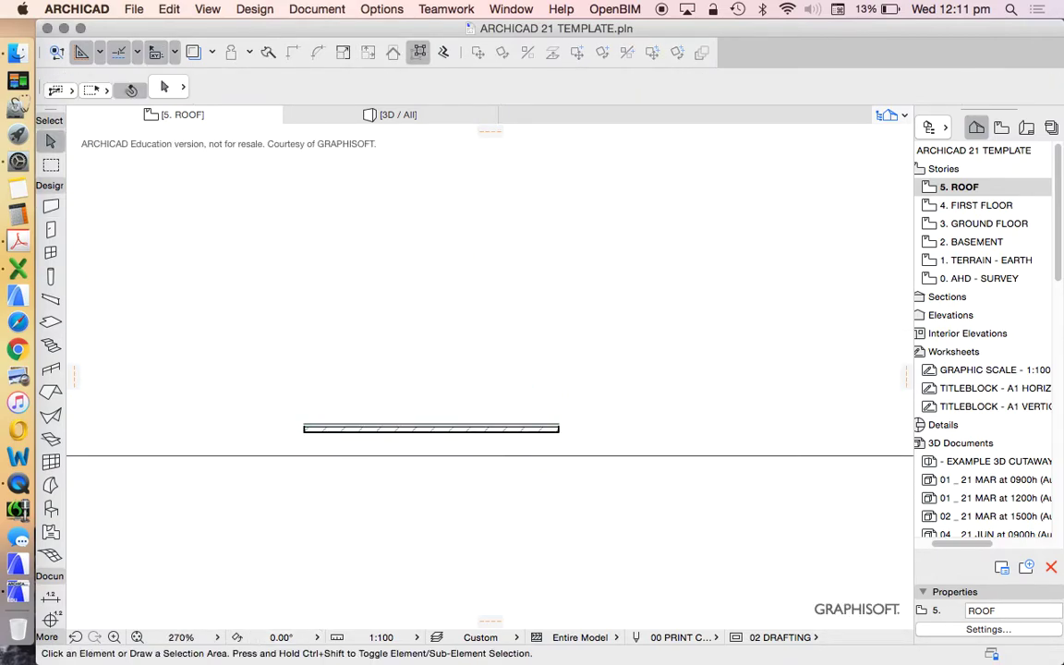
scroll(431, 453, up, 10)
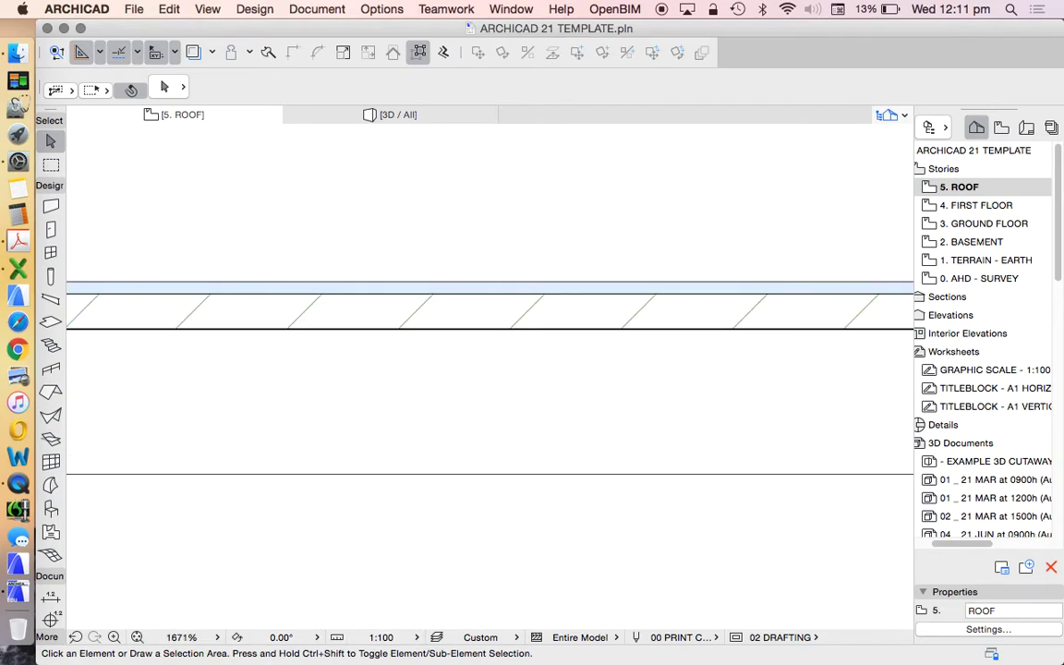
drag(438, 310, 489, 378)
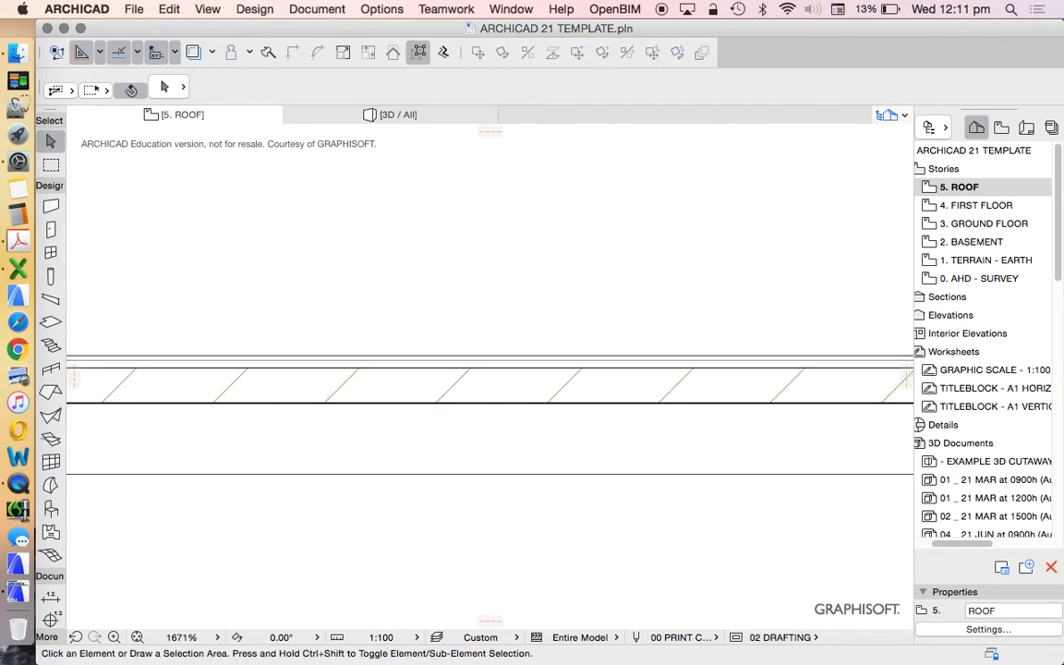
scroll(490, 360, up, 15)
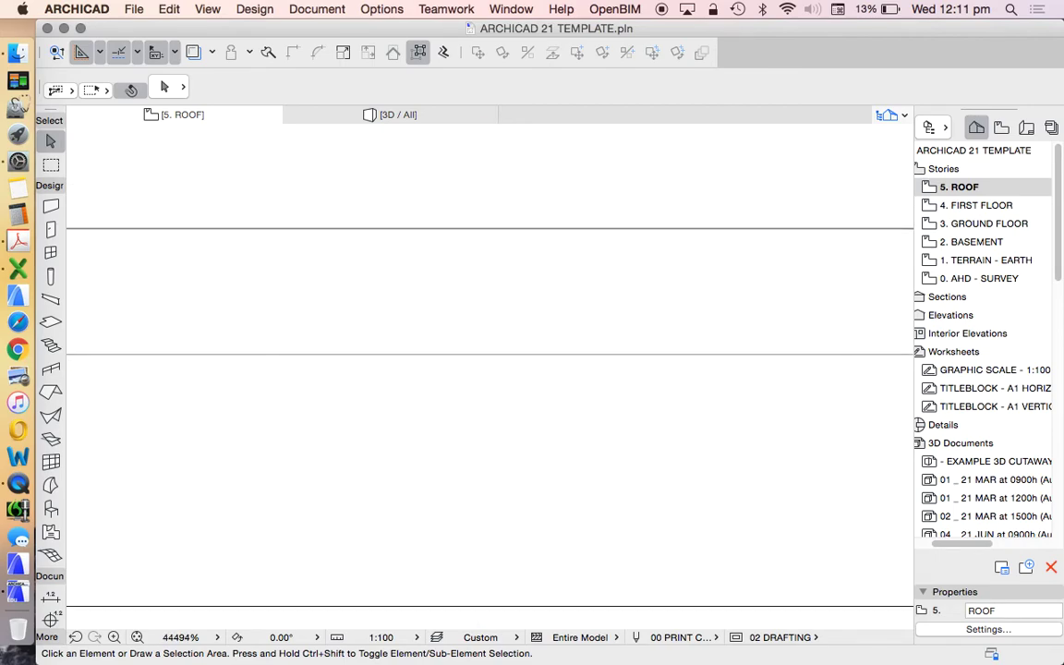
scroll(489, 332, down, 20)
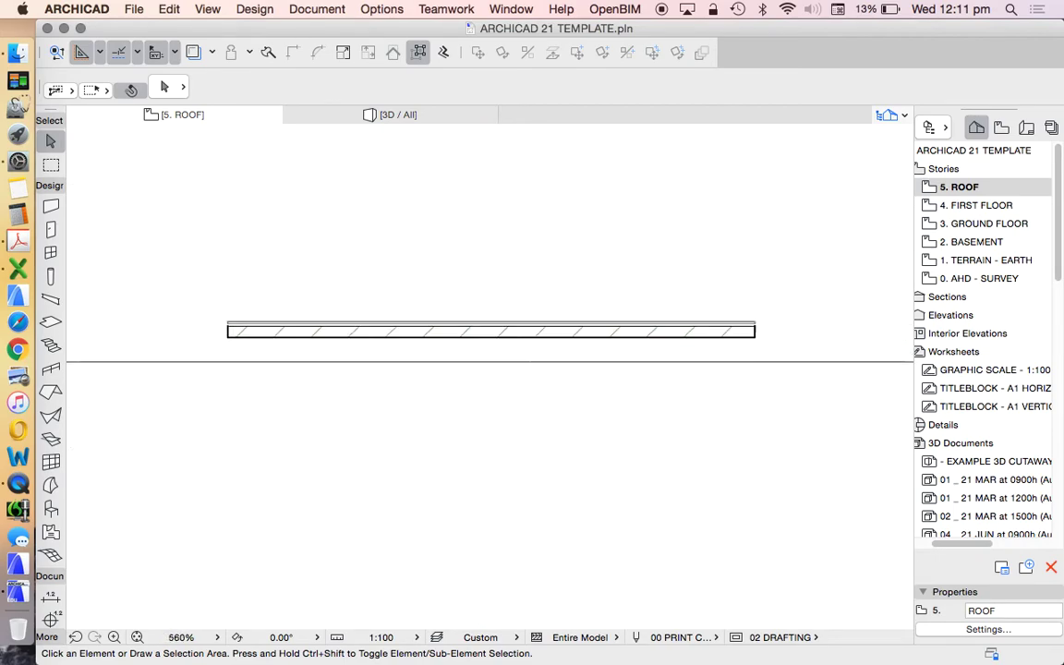
scroll(469, 333, up, 5)
click(469, 348)
mouse_move(469, 347)
mouse_down()
mouse_move(470, 328)
mouse_move(469, 368)
mouse_up()
key(Escape)
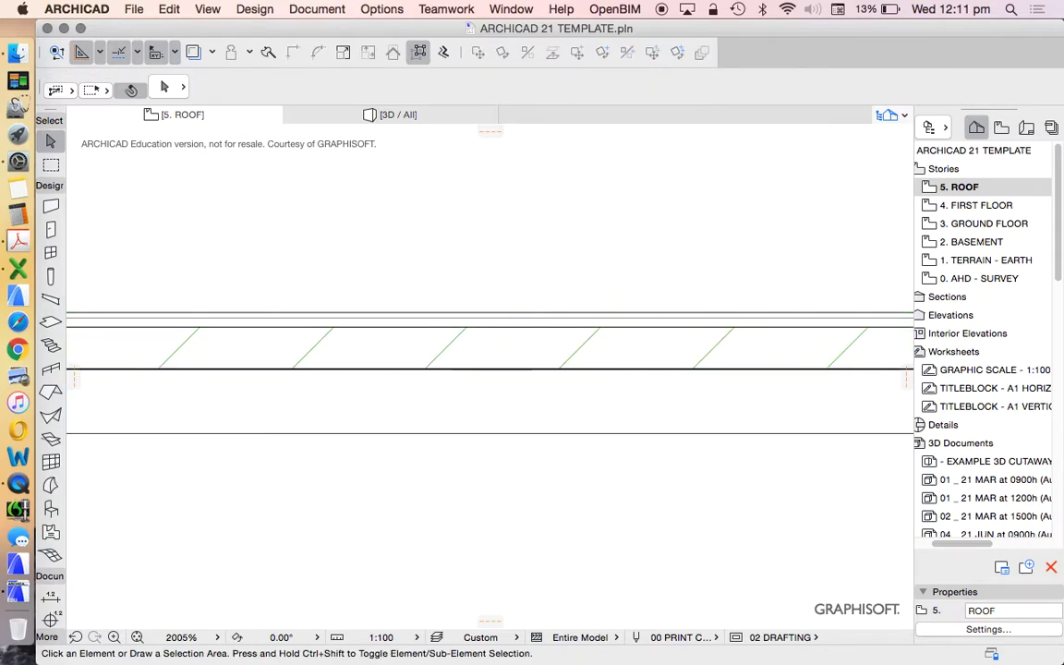
Turn on True Line Weight display for the plan
right_click(468, 240)
click(557, 319)
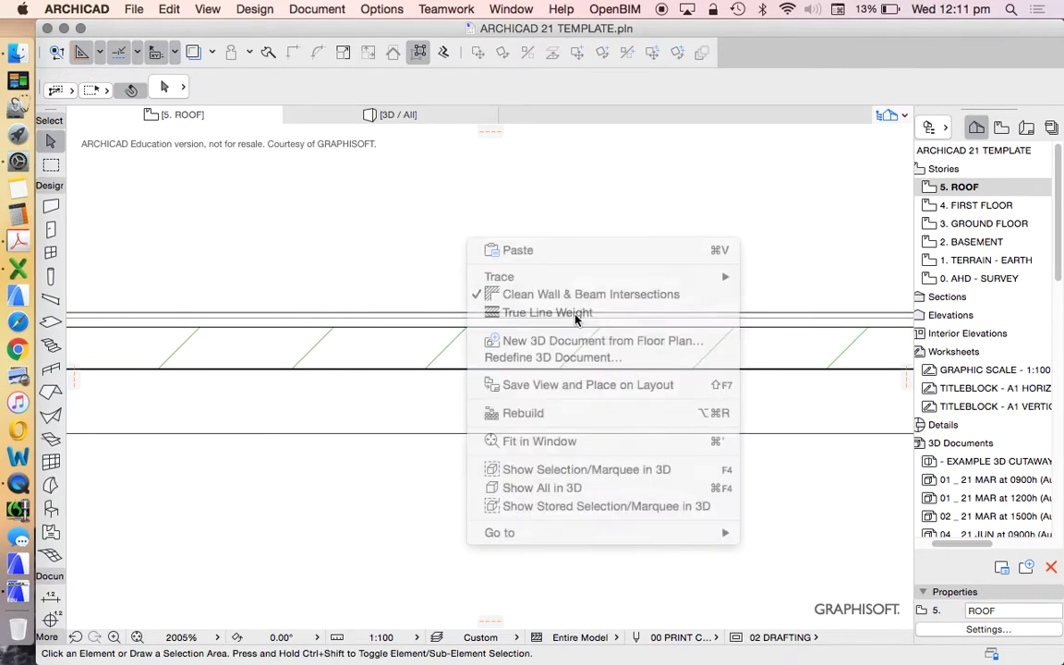
scroll(499, 351, up, 3)
scroll(453, 338, down, 1)
scroll(471, 332, down, 4)
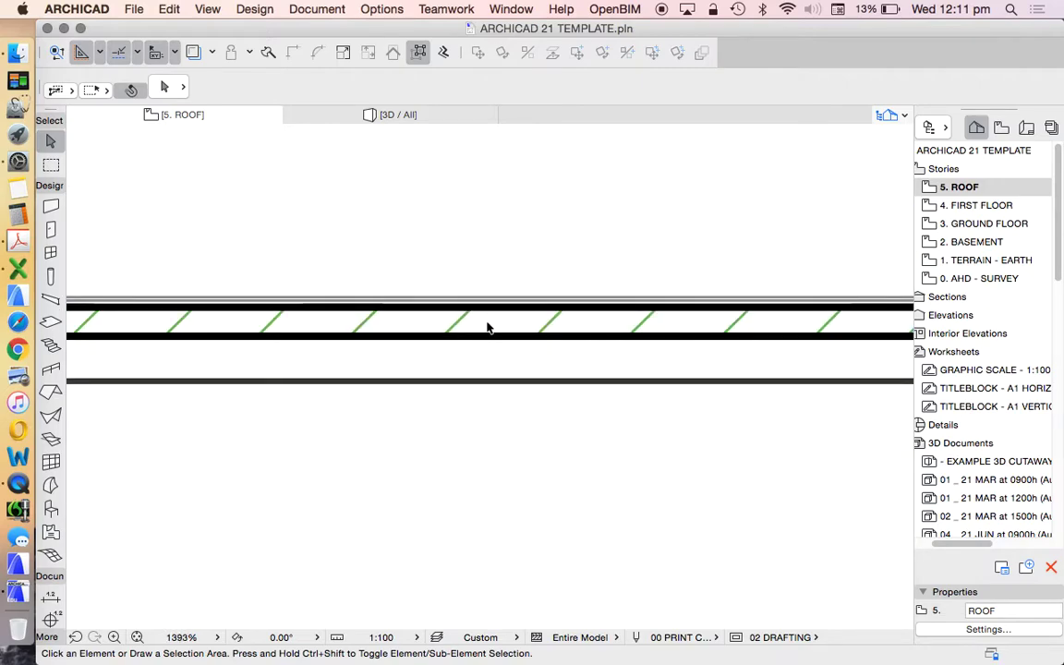
scroll(446, 373, up, 10)
scroll(453, 425, up, 6)
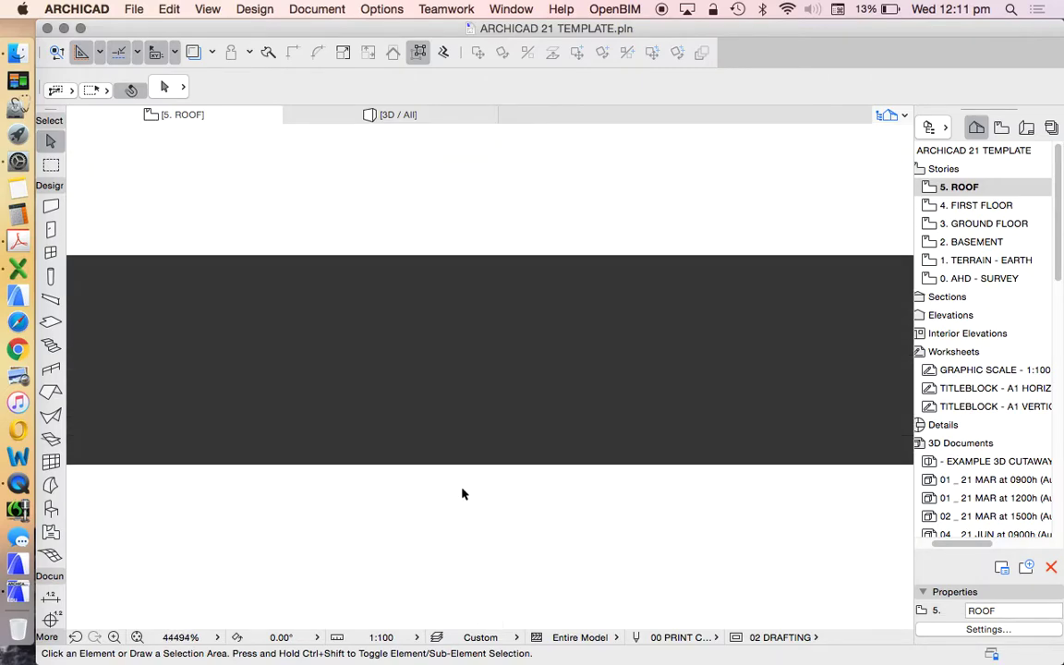
scroll(431, 444, down, 10)
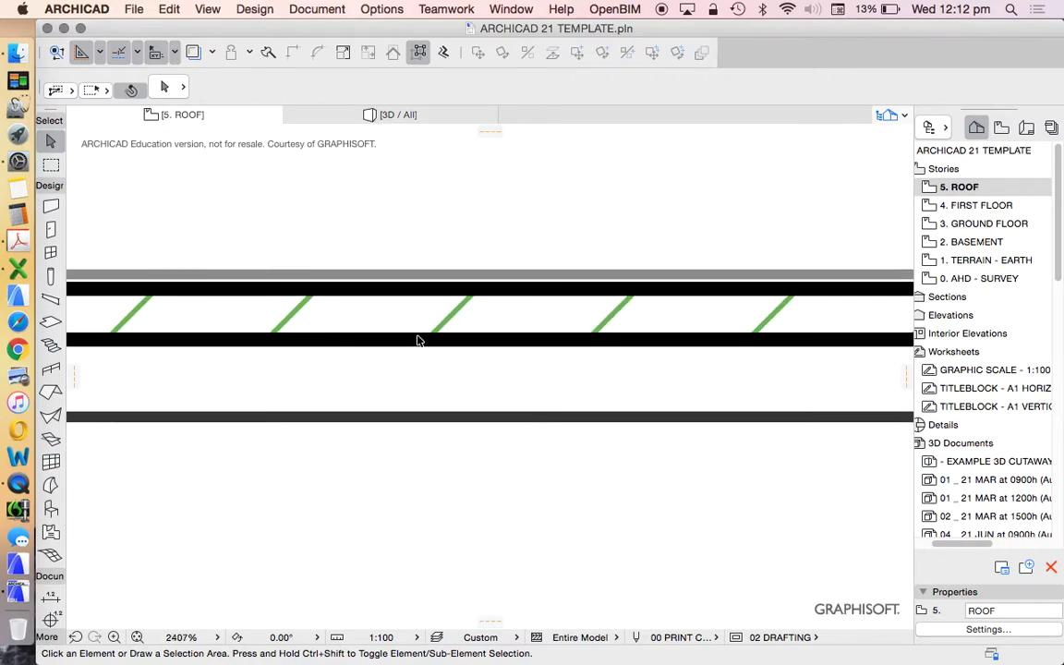
scroll(434, 344, down, 3)
scroll(373, 325, up, 2)
Nudge the hatched wall slightly upward
drag(398, 346, 395, 330)
key(Escape)
scroll(425, 323, up, 2)
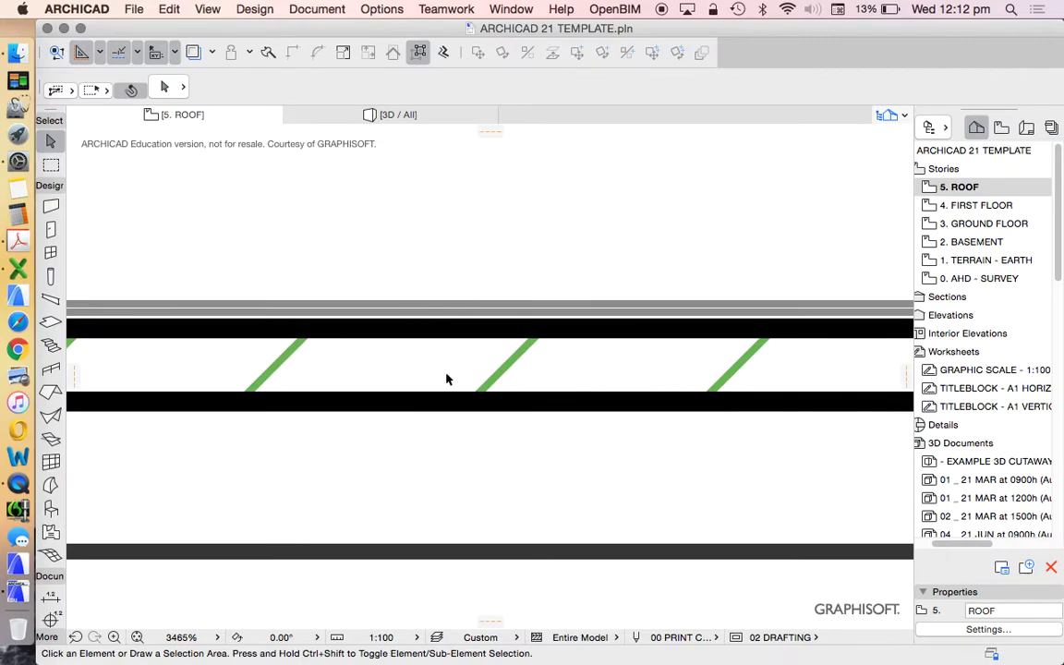
scroll(406, 322, up, 3)
scroll(432, 302, down, 3)
scroll(445, 287, up, 1)
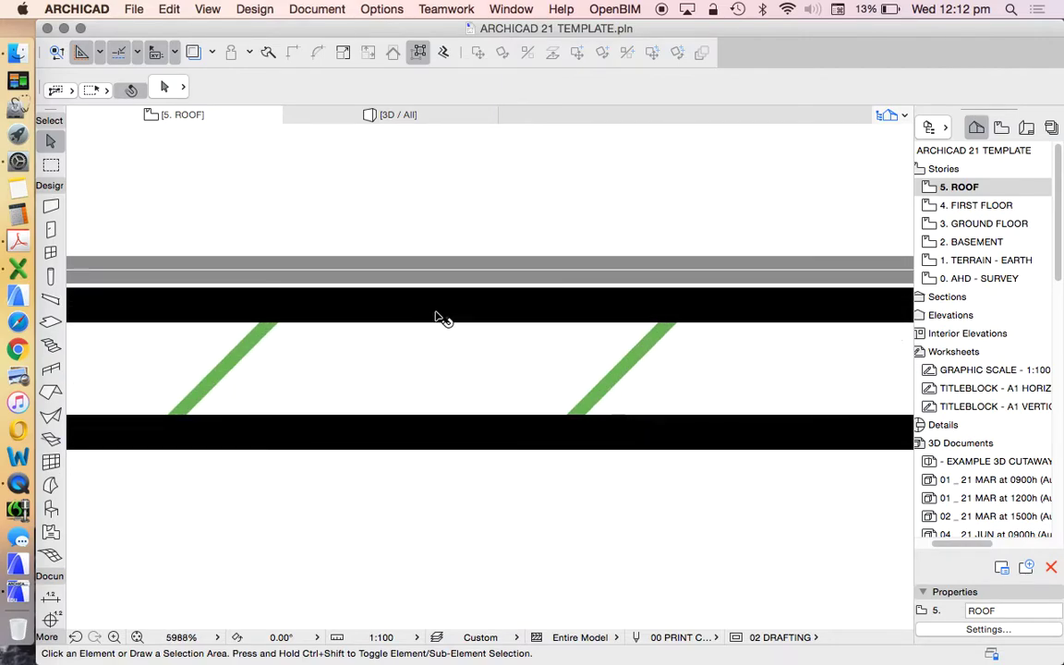
scroll(450, 302, up, 2)
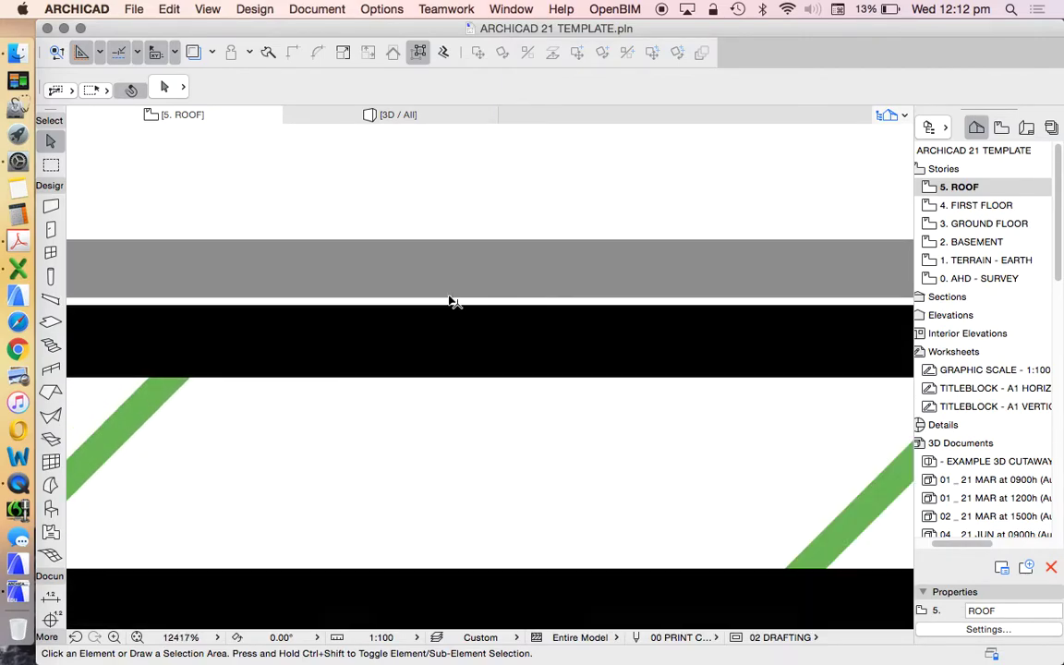
scroll(446, 295, down, 3)
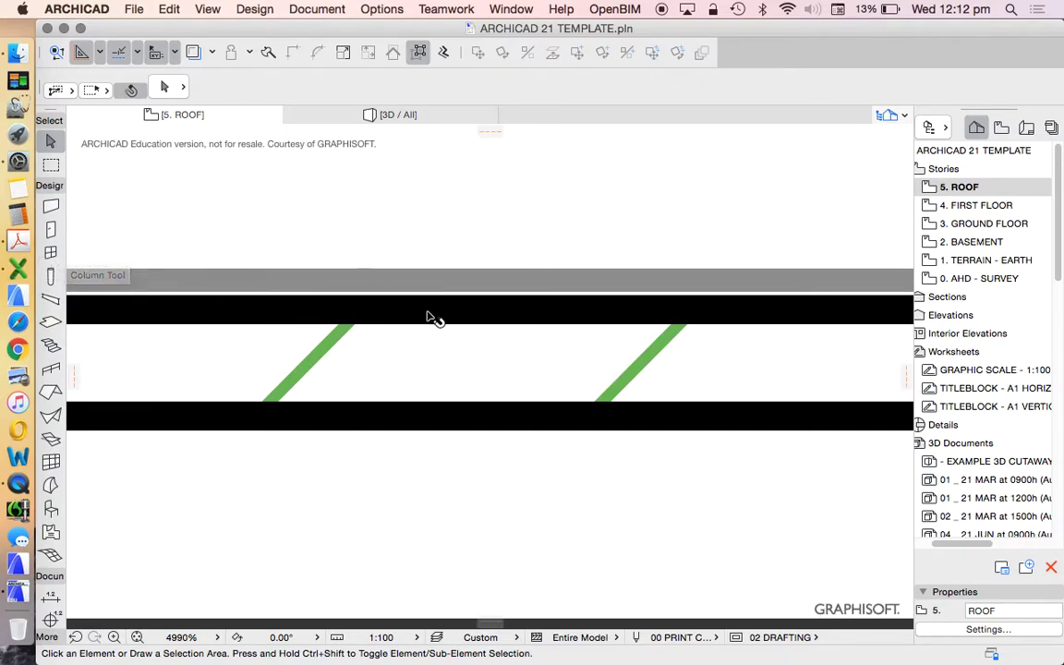
scroll(529, 328, down, 1)
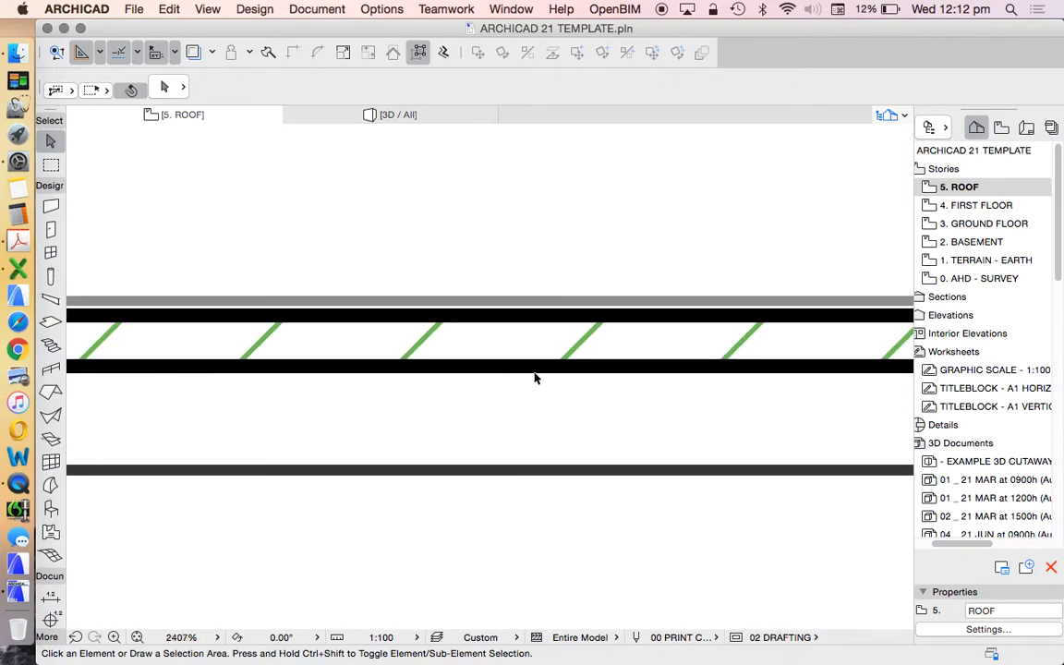
scroll(534, 375, down, 5)
scroll(463, 379, up, 6)
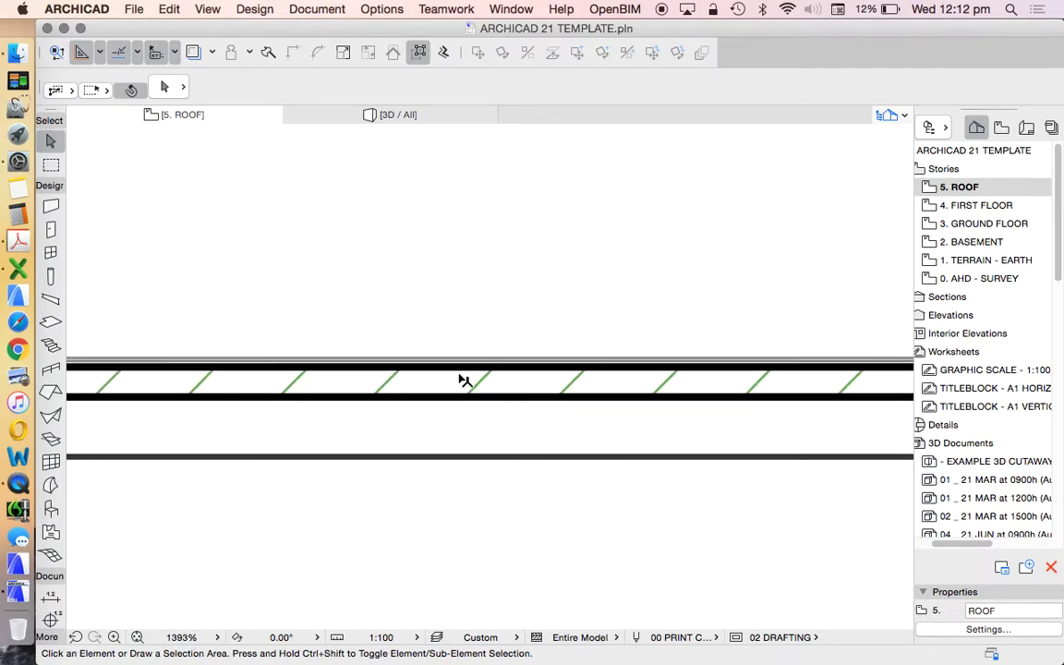
Switch True Line Weight off to compare the wall drawn with thin lines
right_click(480, 201)
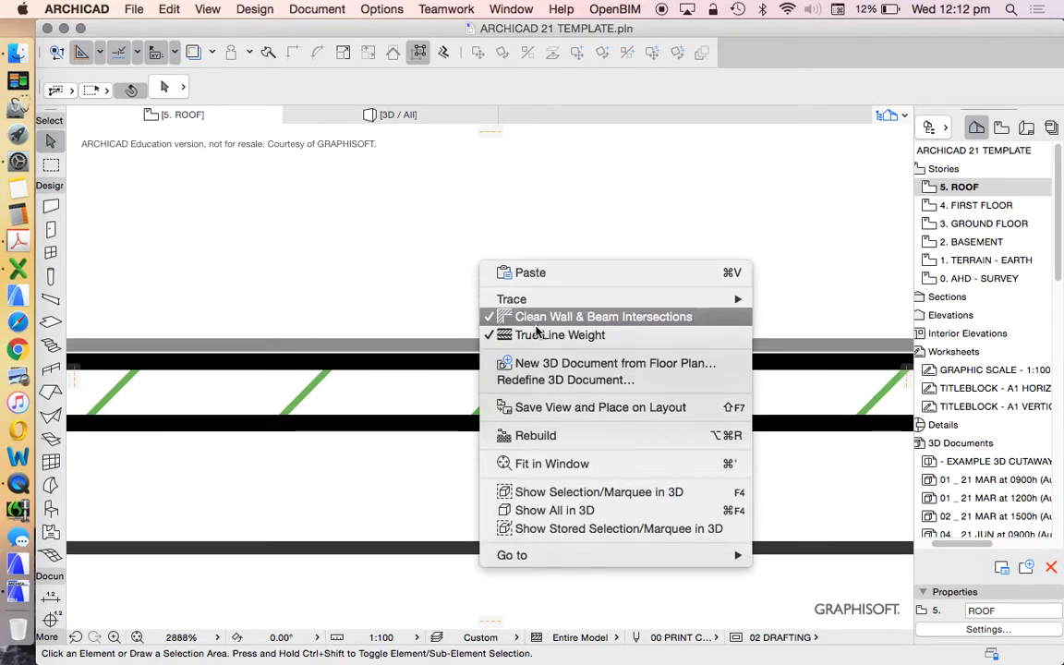
click(517, 332)
click(456, 352)
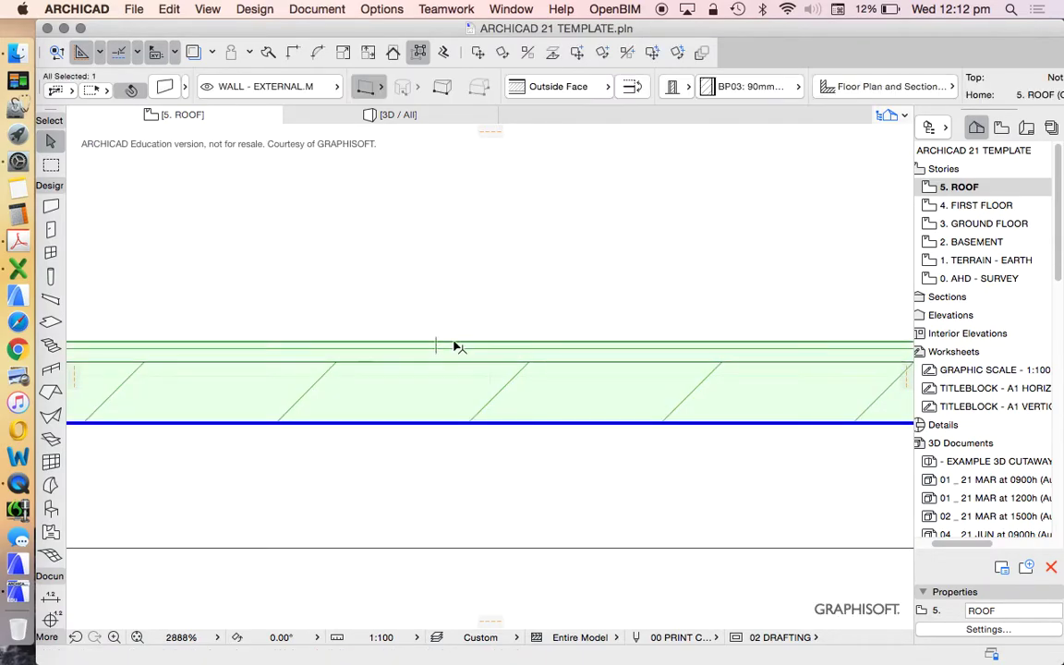
key(Escape)
scroll(461, 356, up, 3)
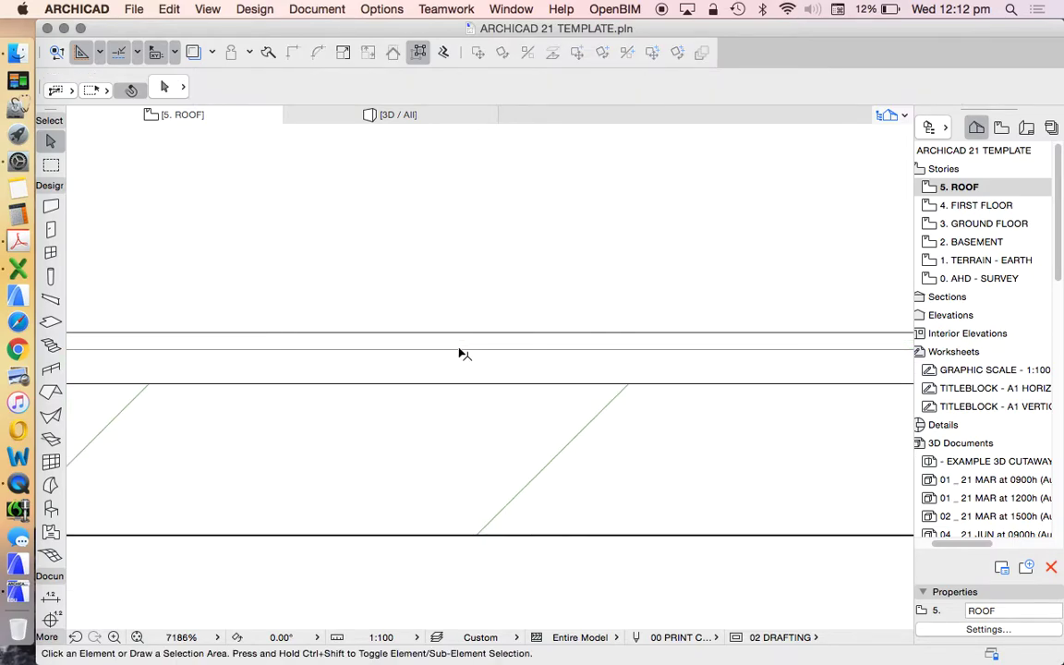
scroll(473, 369, down, 3)
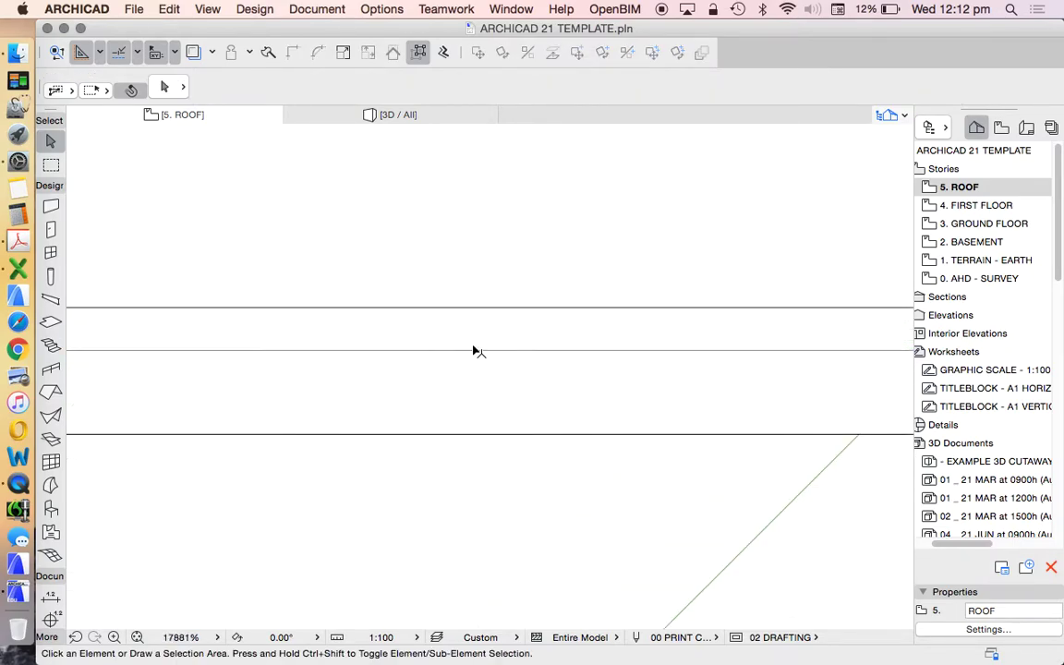
scroll(480, 309, down, 2)
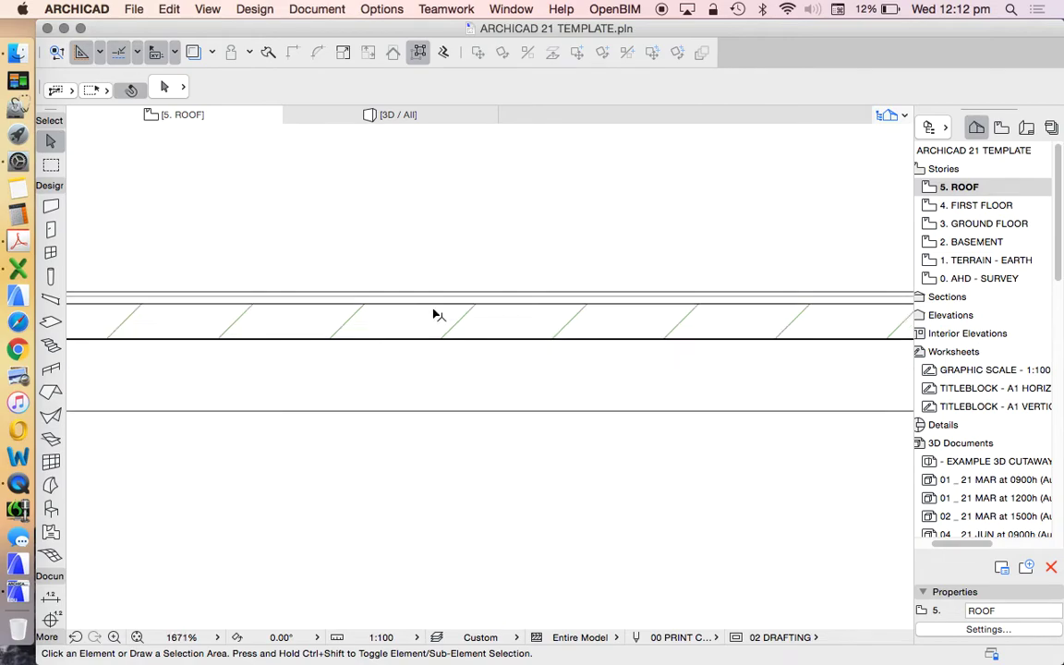
scroll(453, 296, up, 4)
Re-enable True Line Weight so the wall shows thick black edges and green hatching
right_click(484, 164)
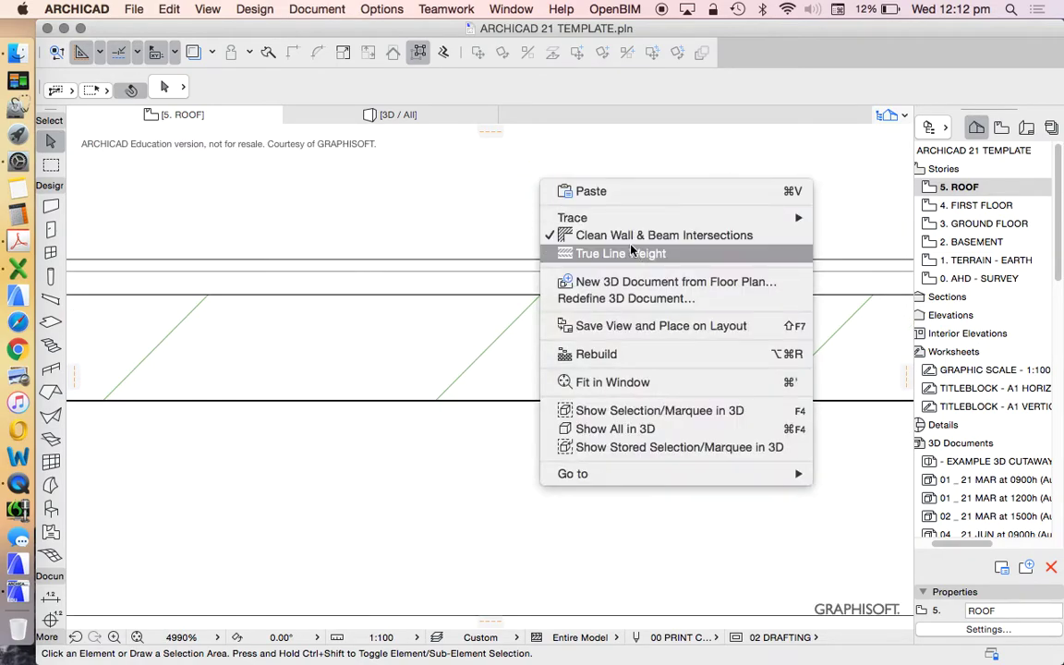
click(629, 252)
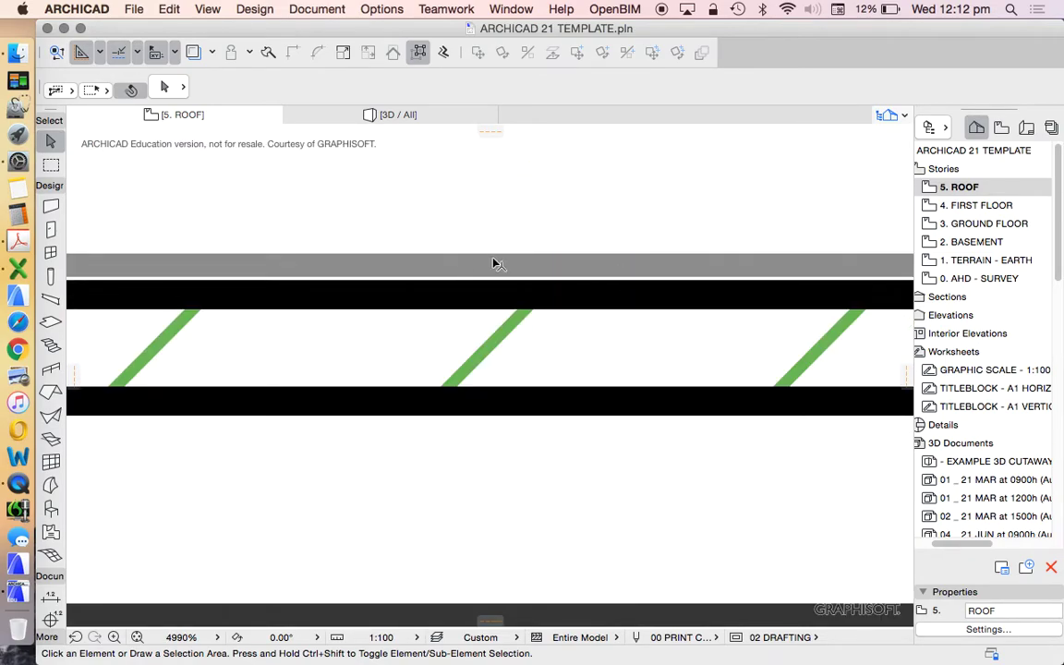
scroll(520, 270, down, 3)
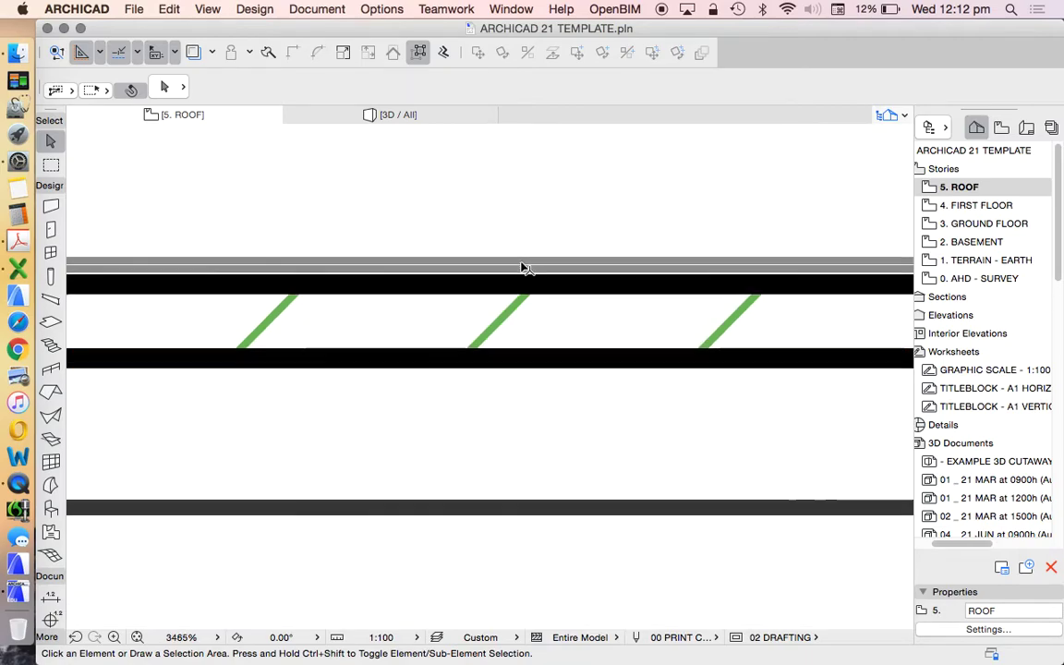
scroll(490, 268, up, 3)
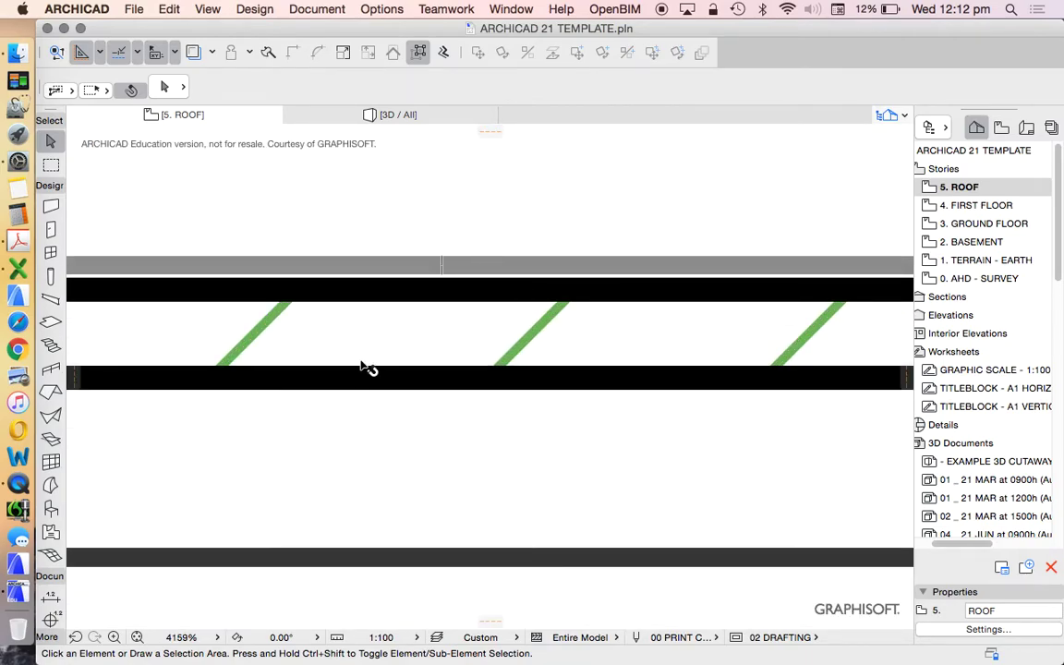
scroll(365, 369, down, 3)
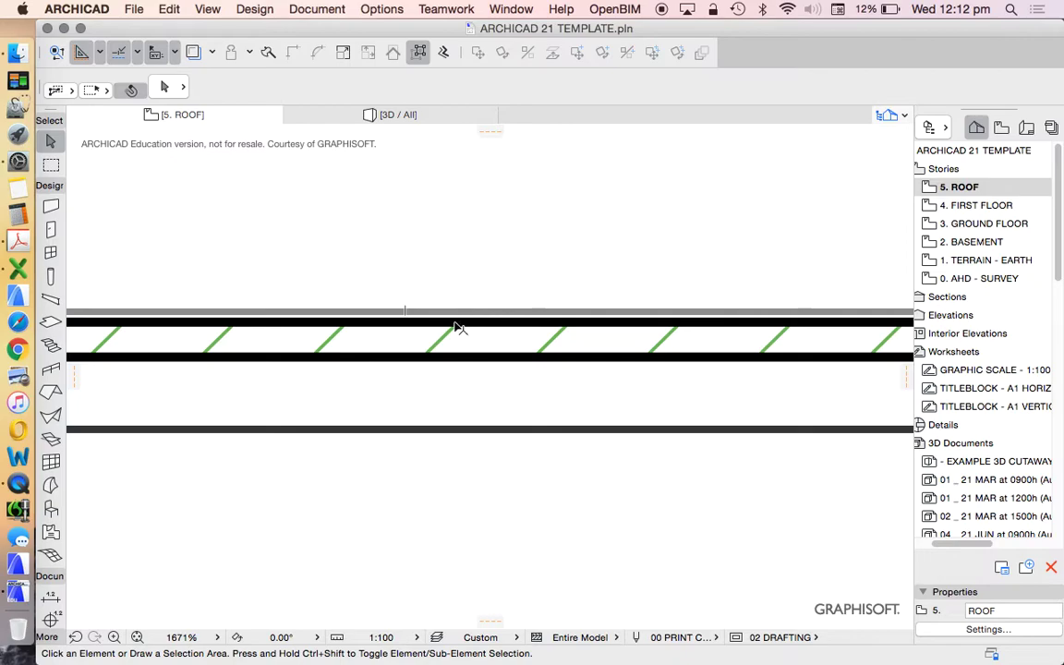
Change the plan scale from 1:100 to 1:50 and zoom to inspect the wall's line weights
click(381, 638)
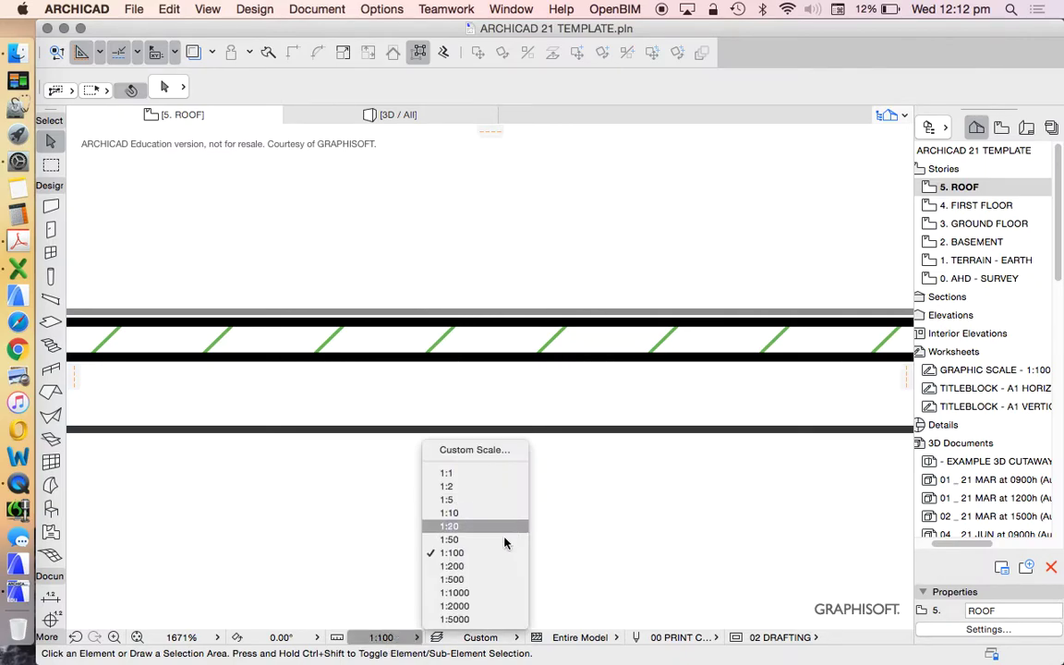
click(453, 542)
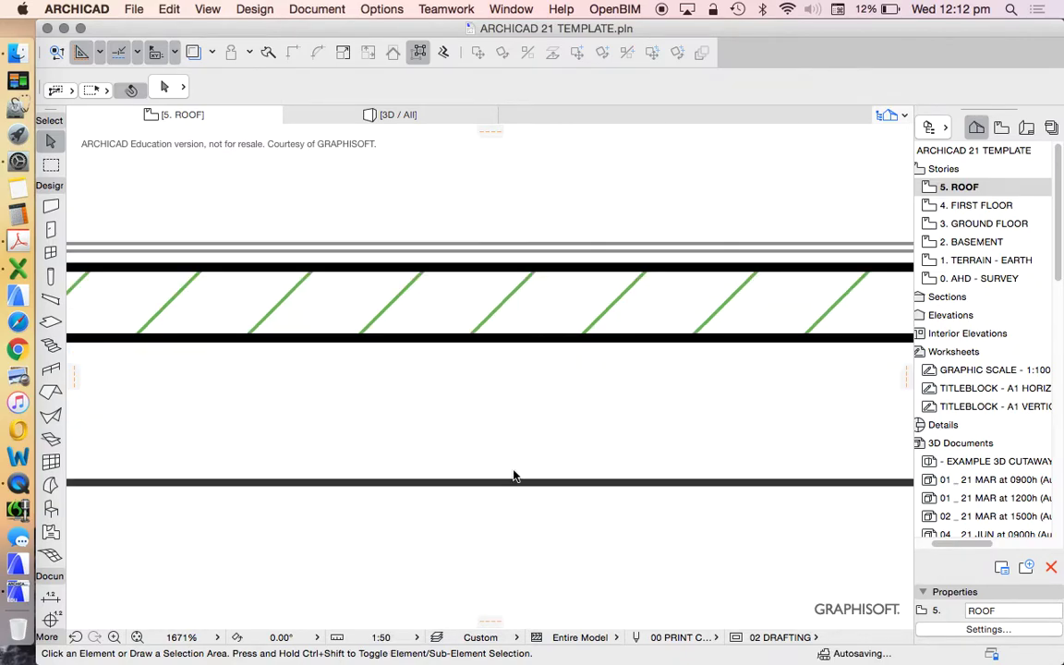
scroll(470, 268, up, 2)
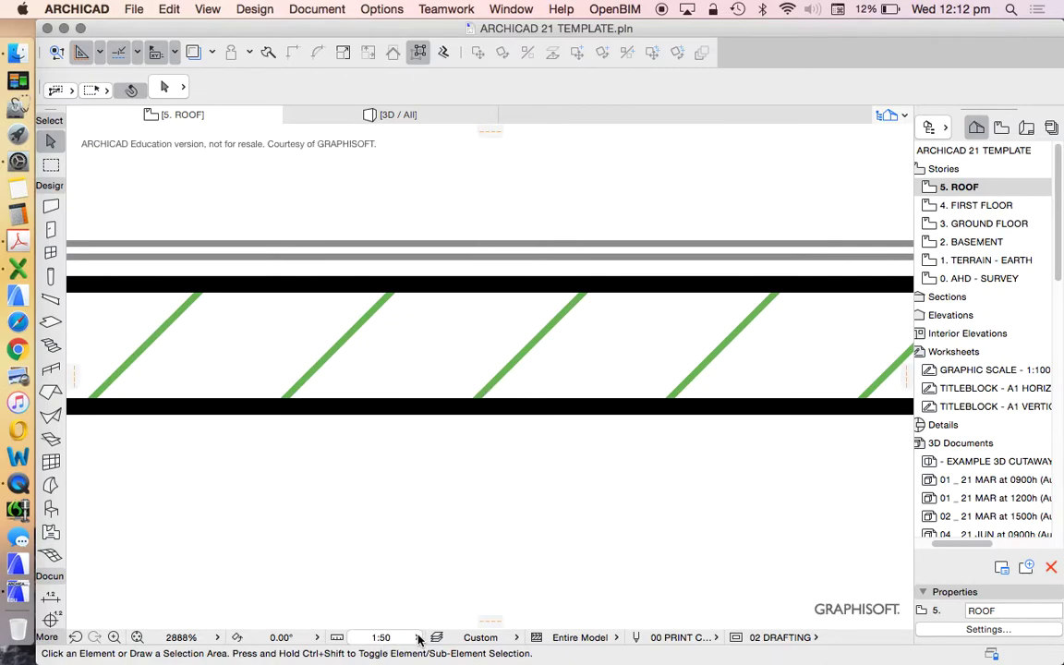
scroll(423, 325, down, 3)
scroll(418, 278, down, 2)
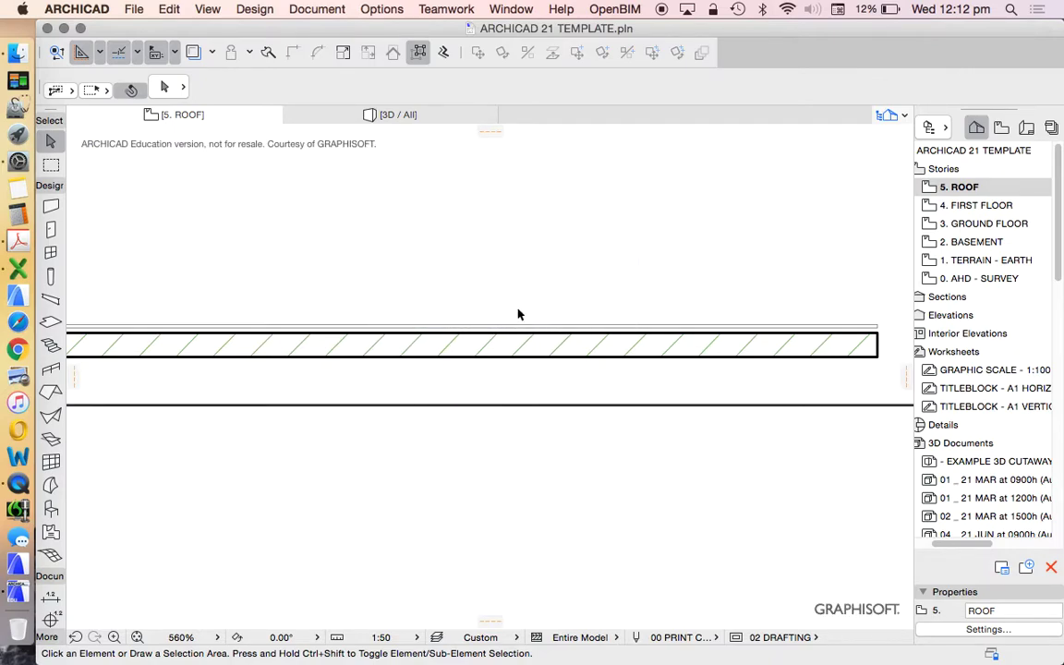
scroll(470, 305, up, 4)
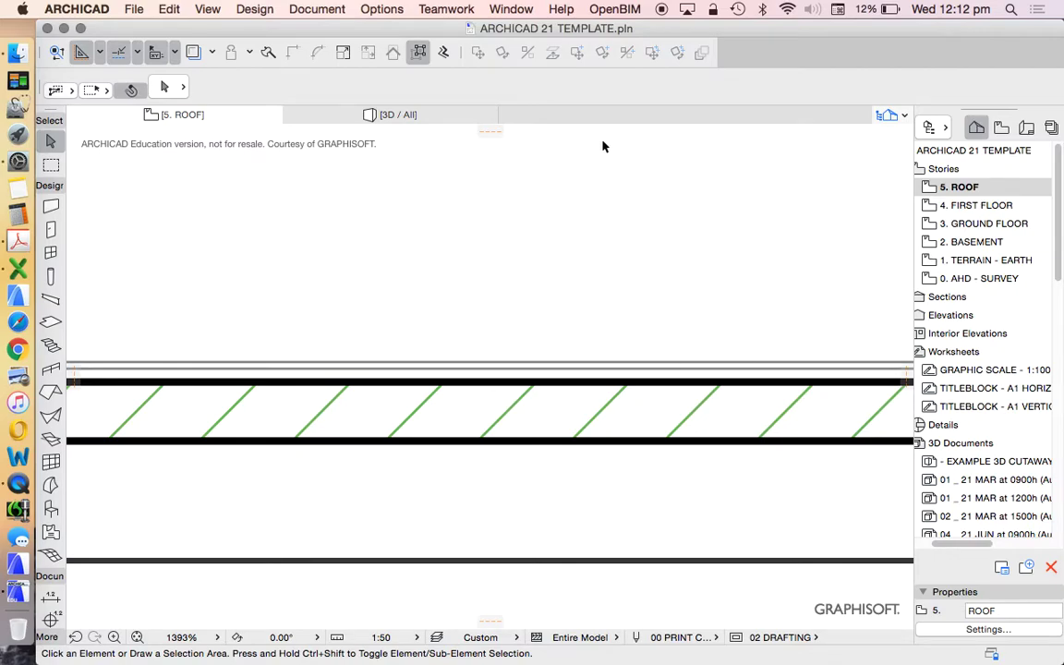
click(381, 9)
mouse_move(430, 28)
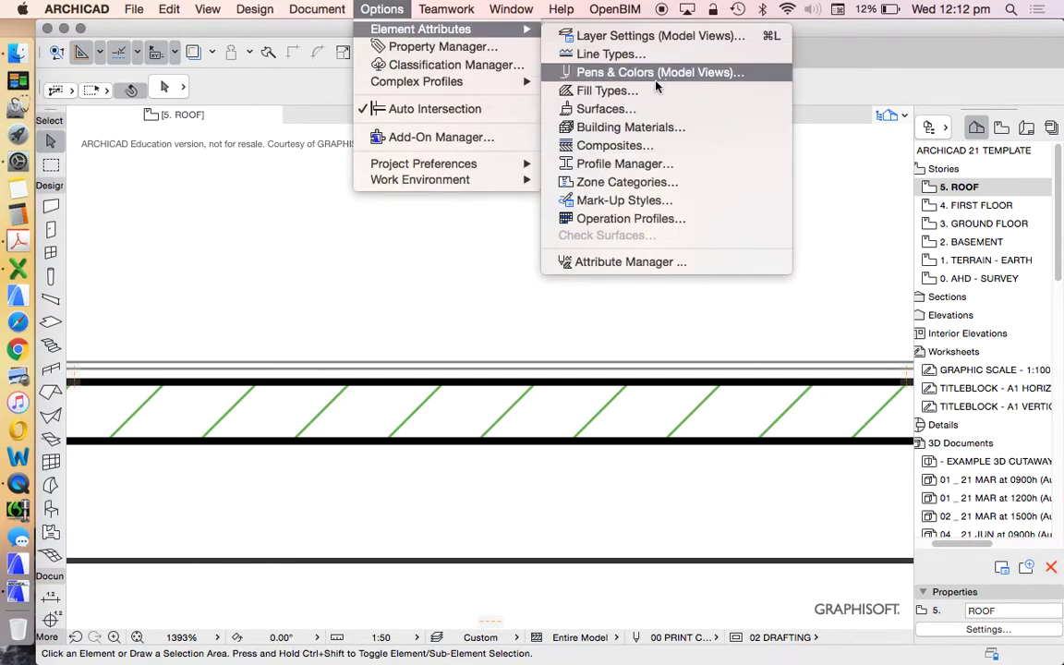
click(619, 74)
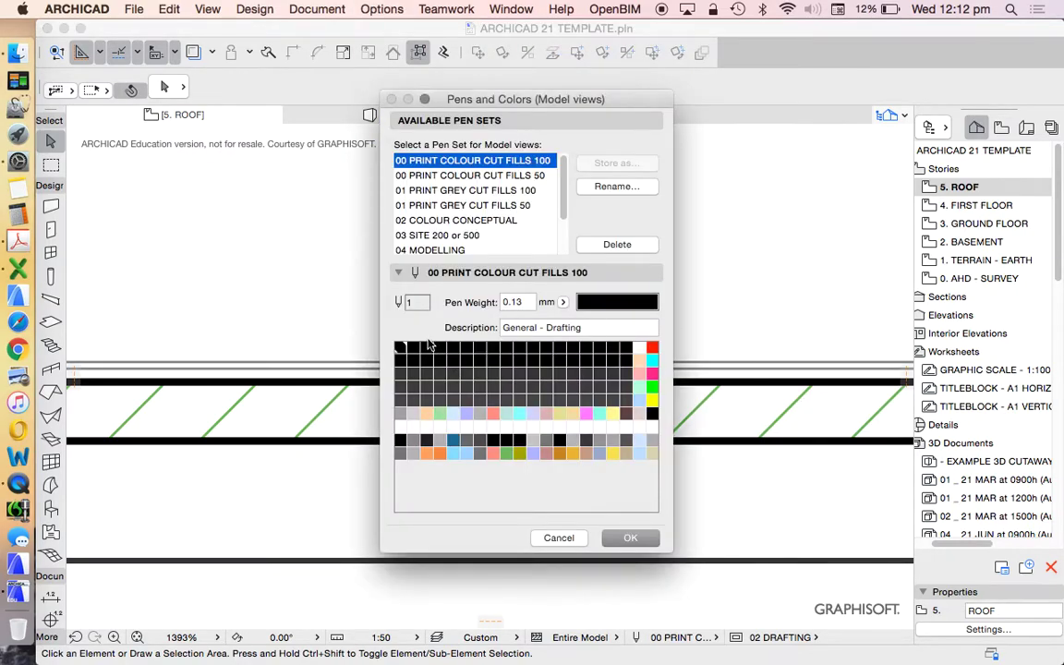
click(559, 537)
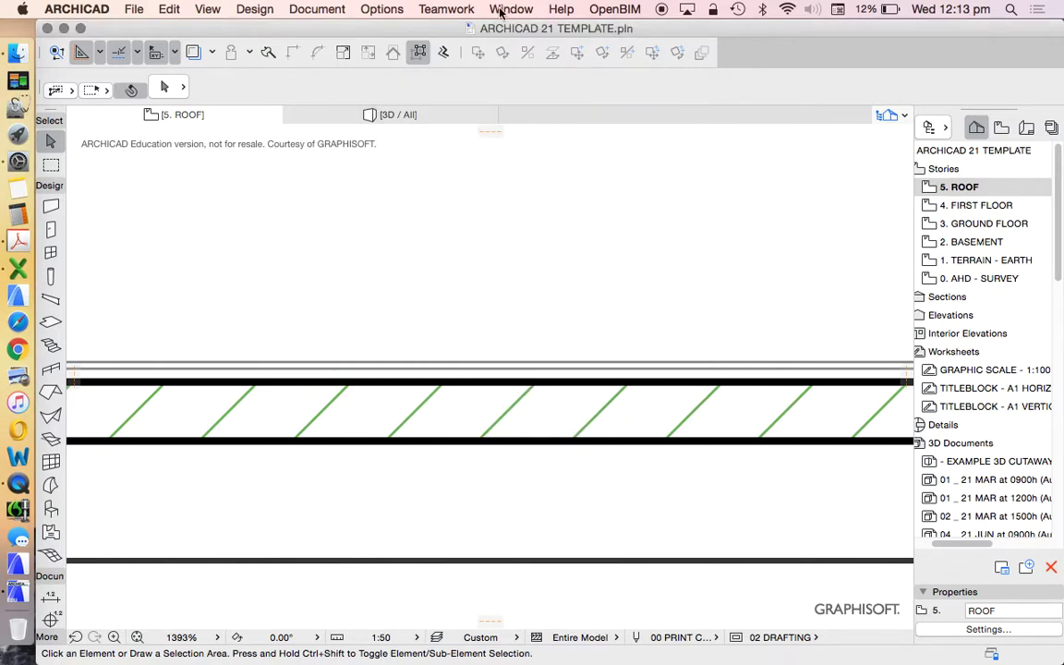
click(394, 8)
mouse_move(443, 29)
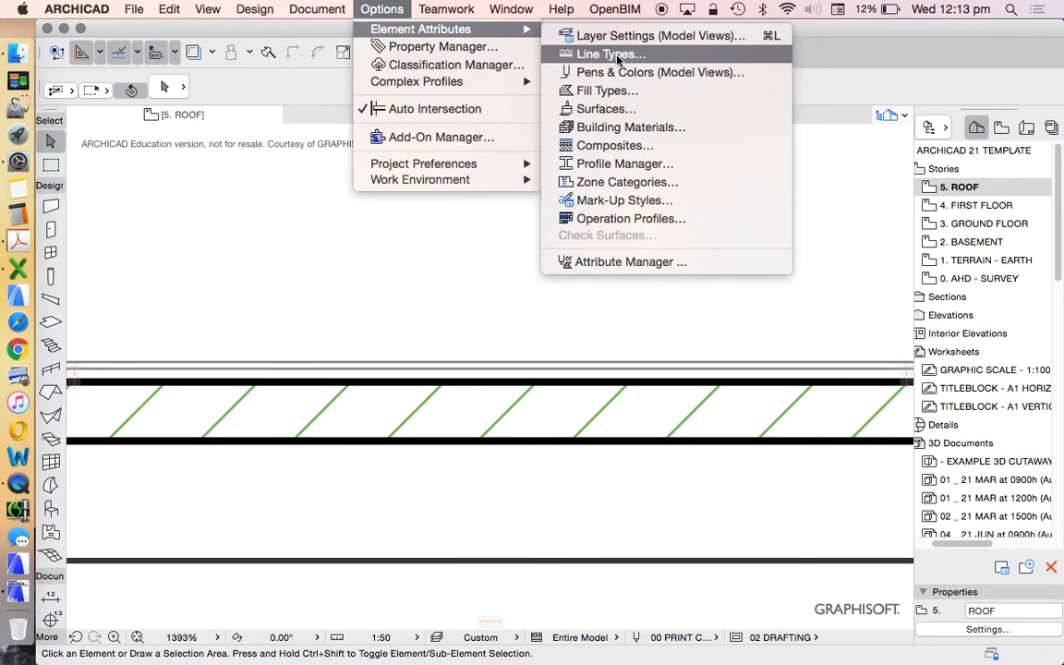
click(645, 57)
click(534, 146)
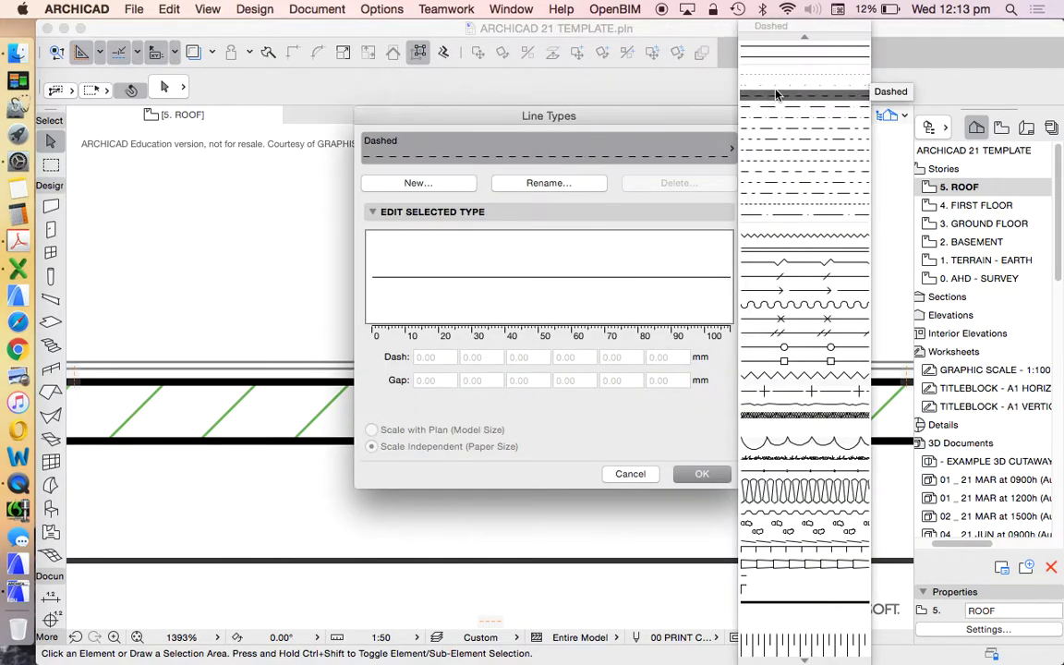
click(805, 92)
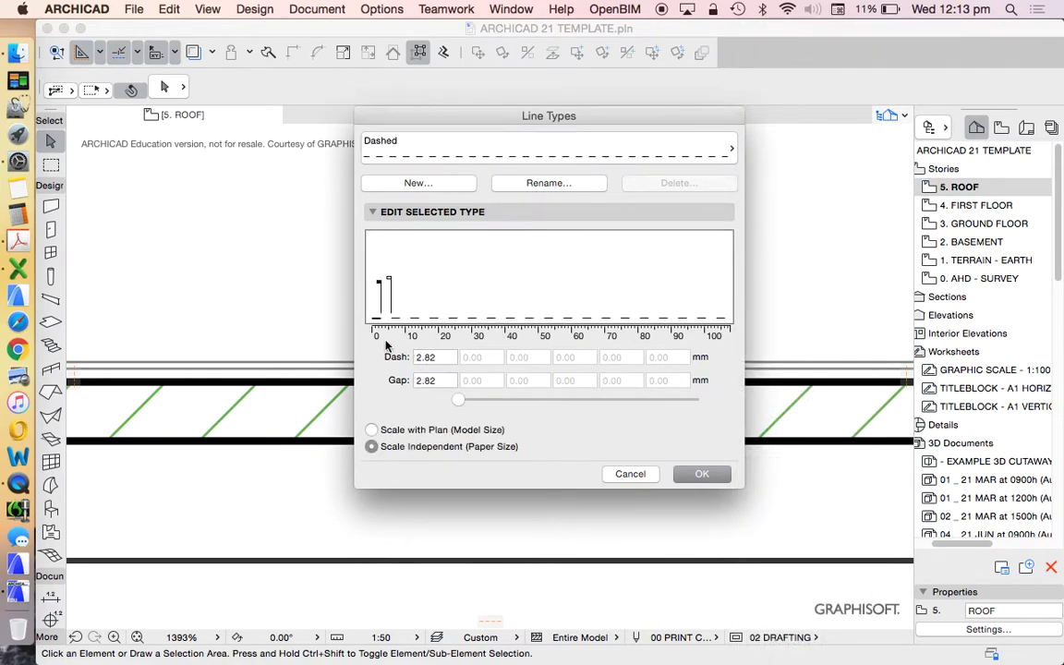
click(667, 147)
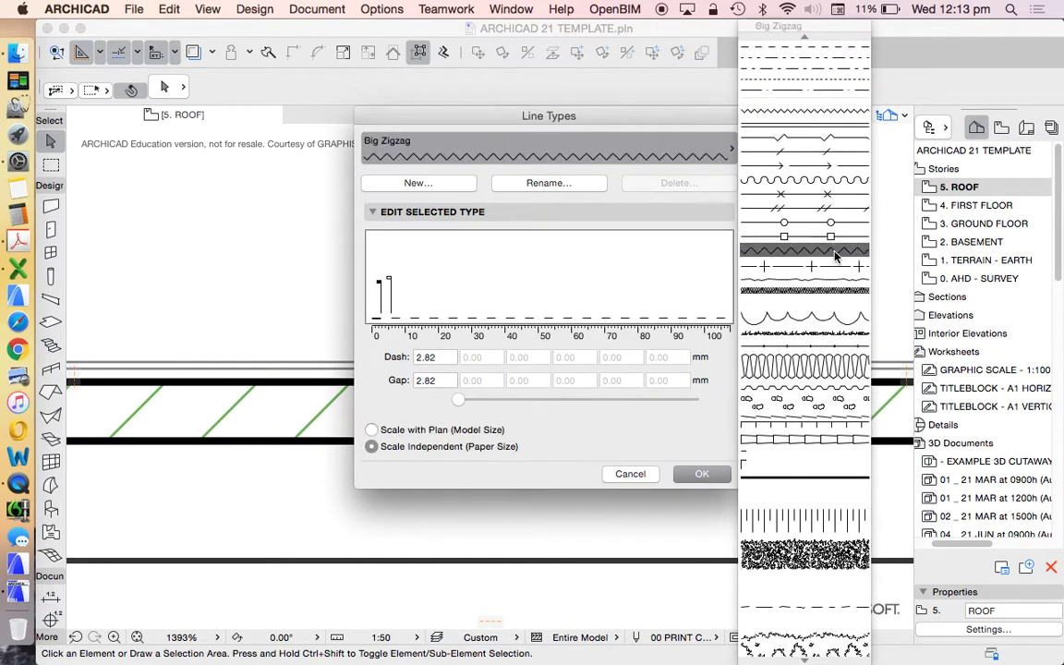
click(811, 374)
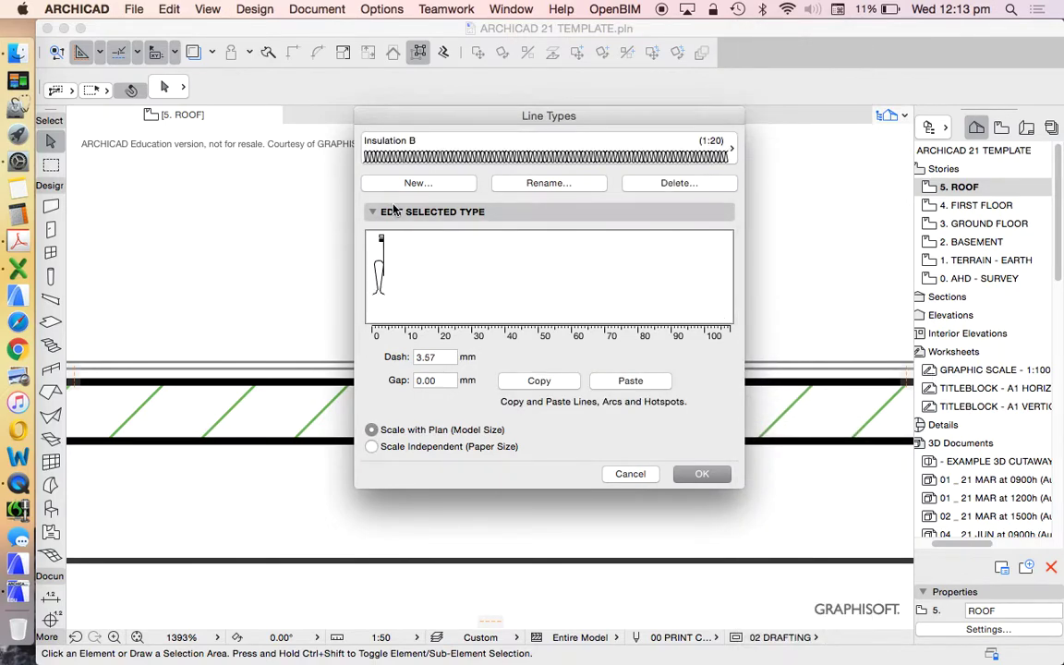
click(646, 154)
scroll(781, 555, down, 5)
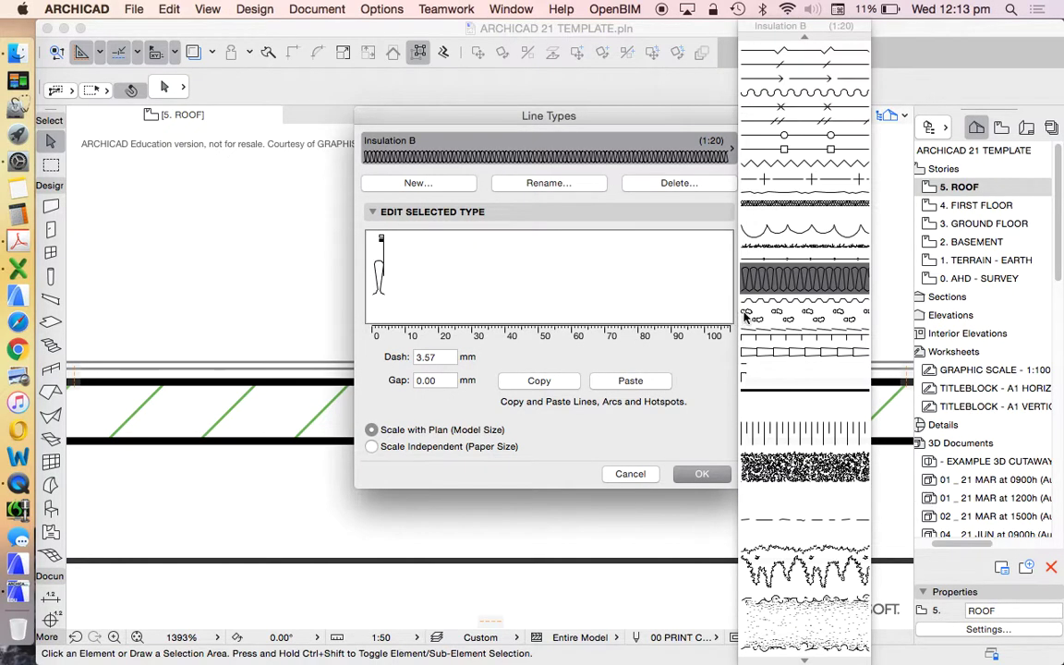
click(781, 613)
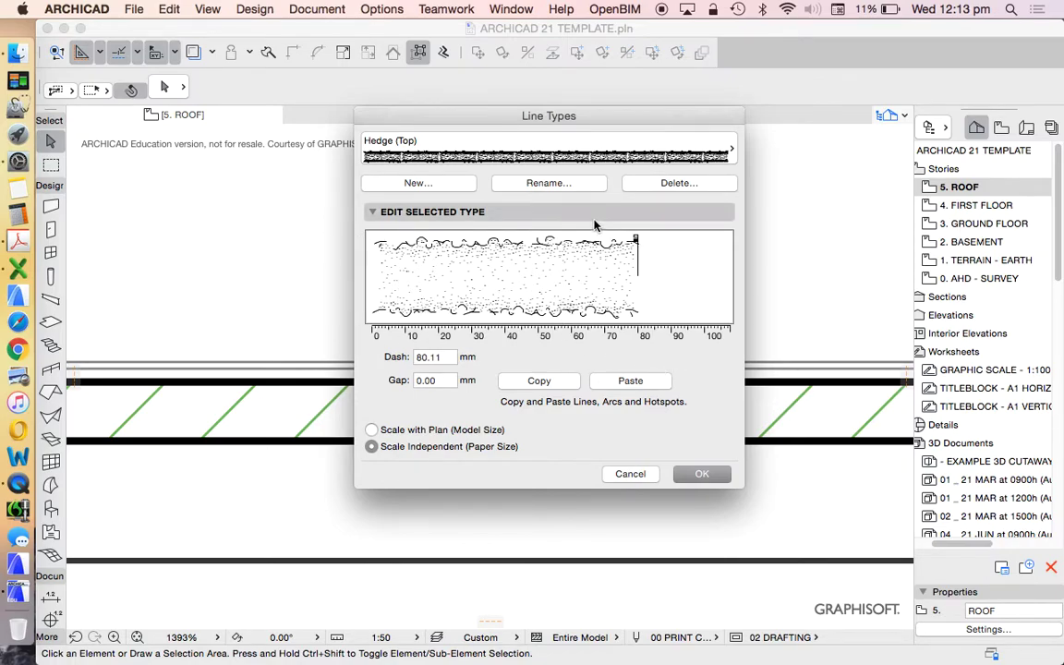
click(688, 473)
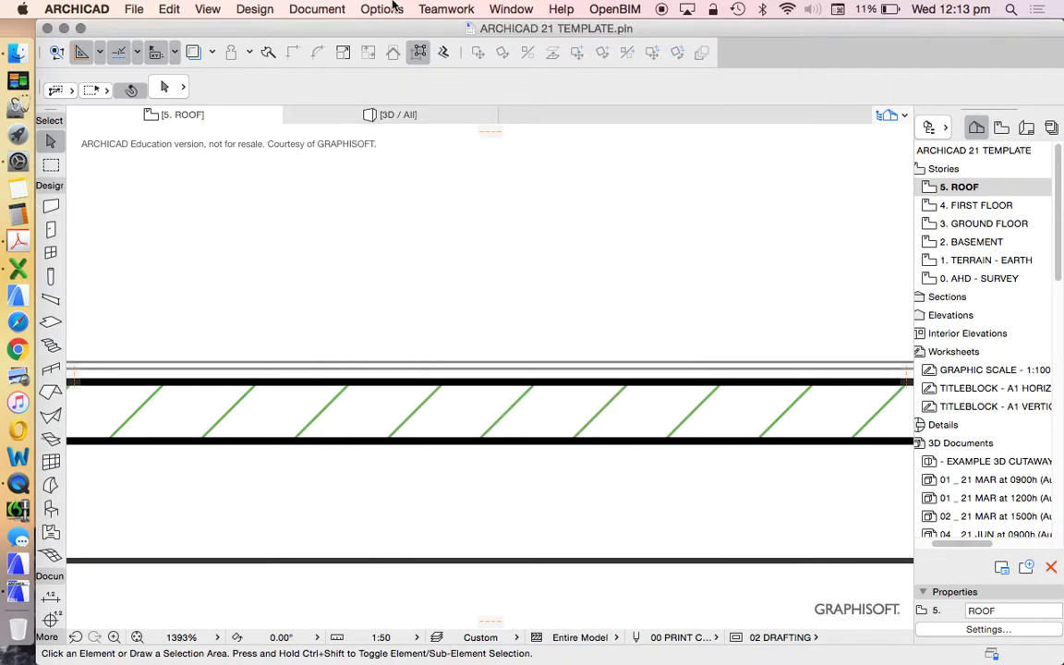
click(381, 10)
mouse_move(423, 28)
click(633, 94)
scroll(541, 266, down, 5)
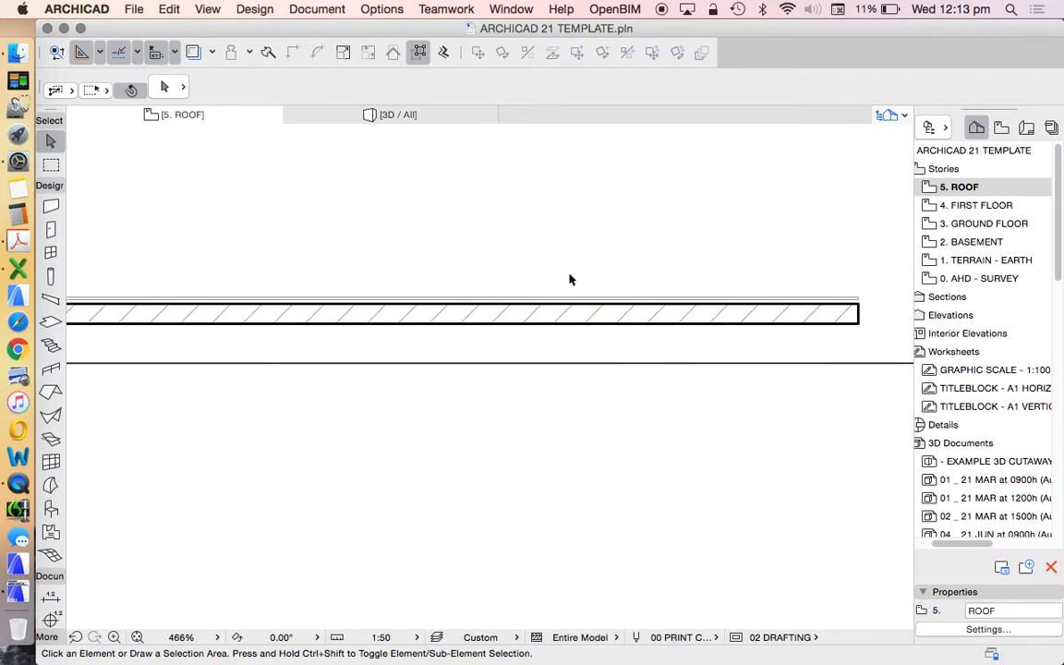
scroll(712, 267, down, 4)
scroll(647, 318, down, 3)
scroll(642, 337, up, 4)
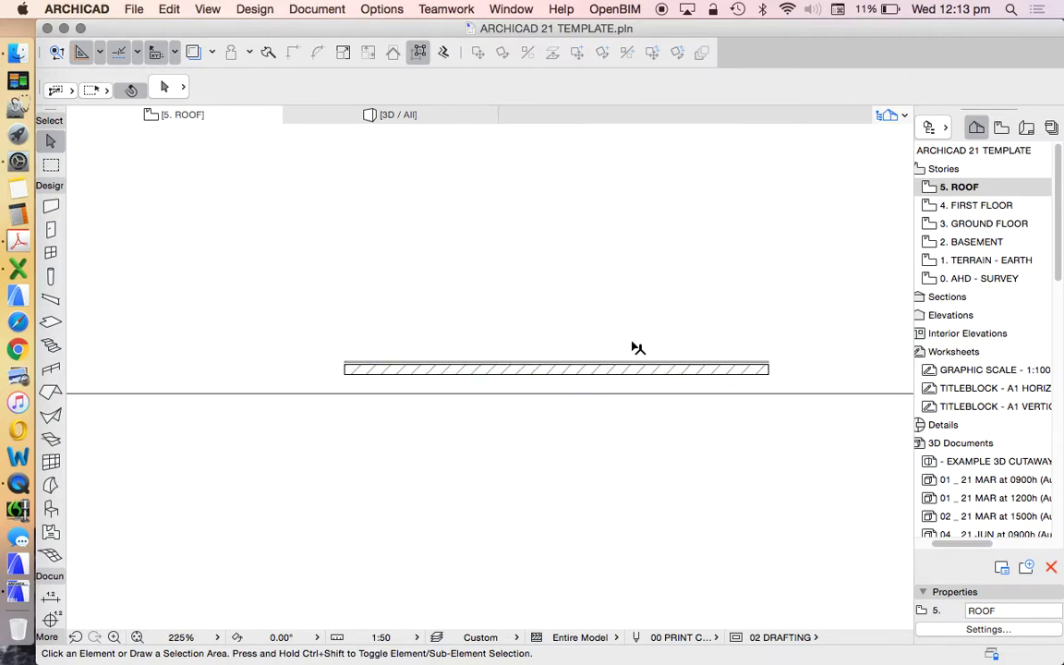
scroll(614, 338, up, 2)
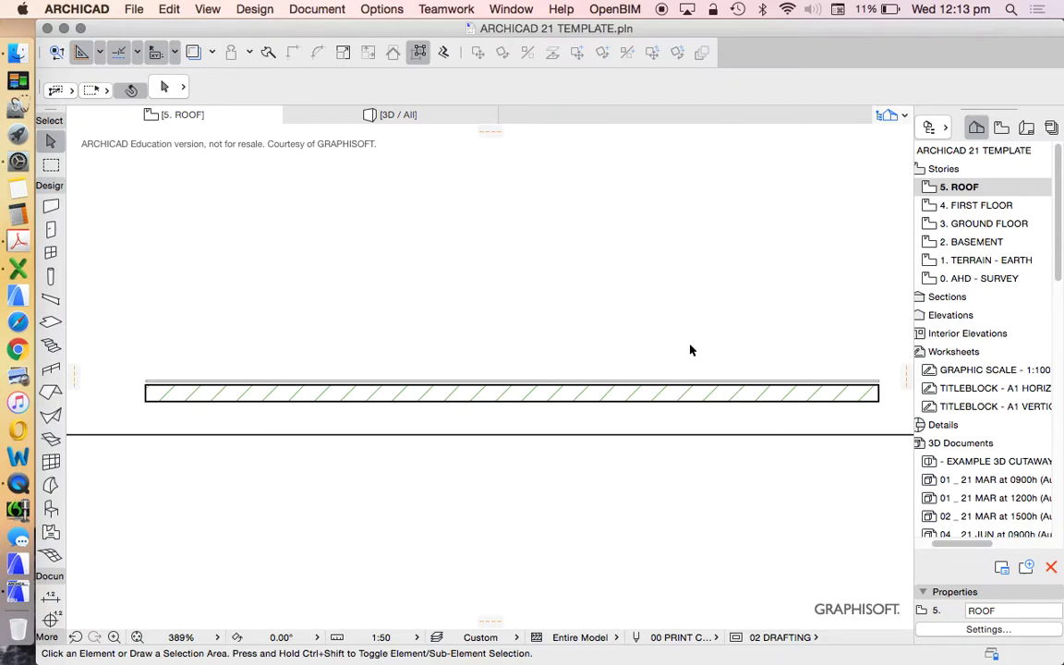